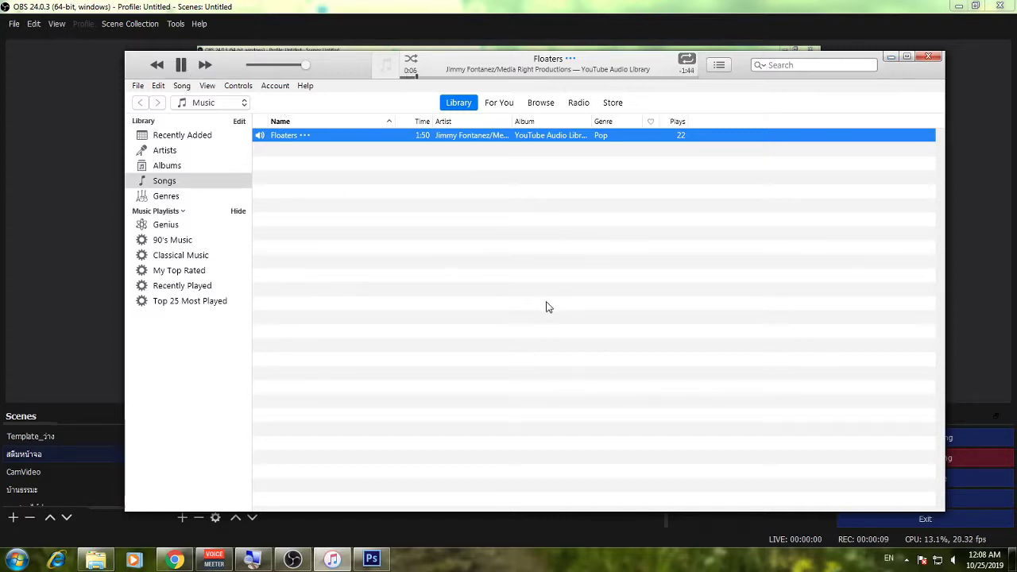
- Minimize iTunes, lower OBS Desktop Audio to about -38.6 dB, and switch to Photoshop
left_click(892, 56)
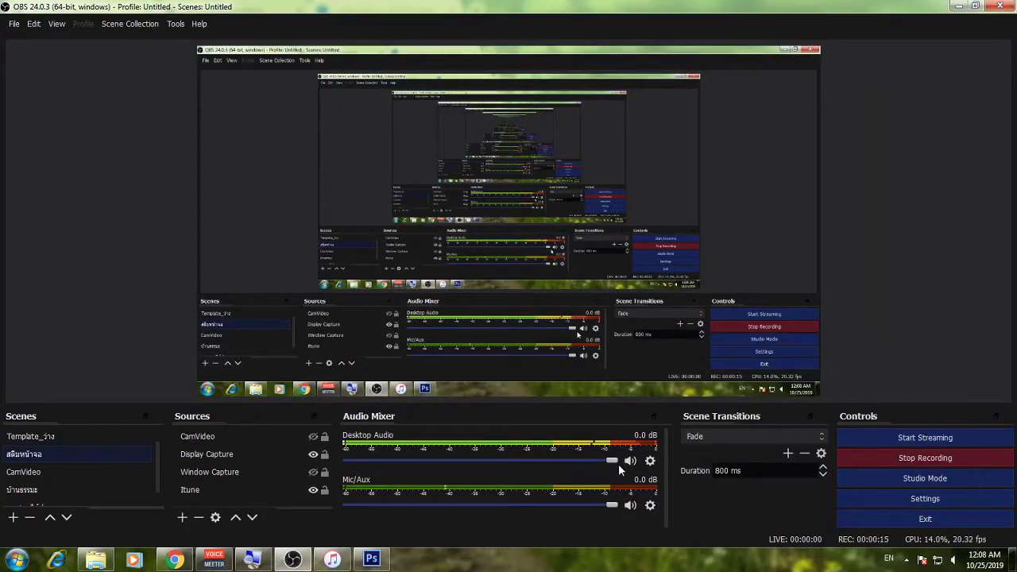
left_click_drag(612, 462, 426, 462)
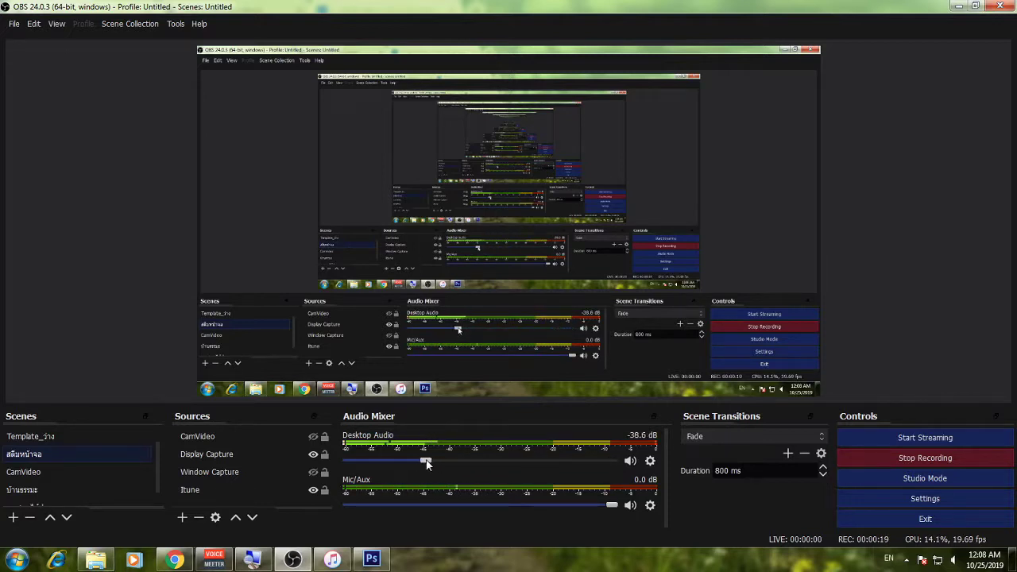
left_click(361, 567)
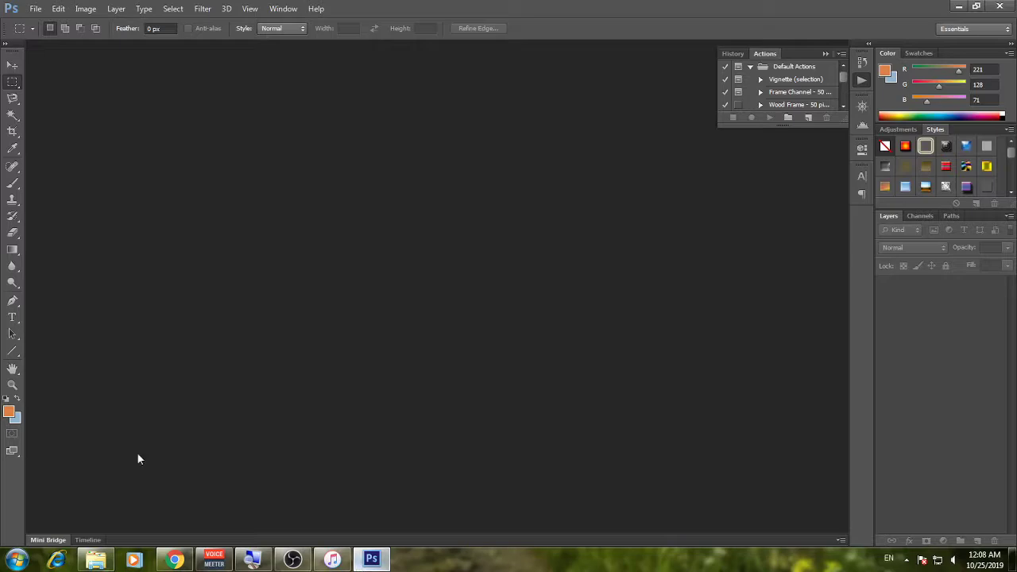
- Delete all 11 photos from Pictures > Upload in Explorer, then close the window
left_click(96, 560)
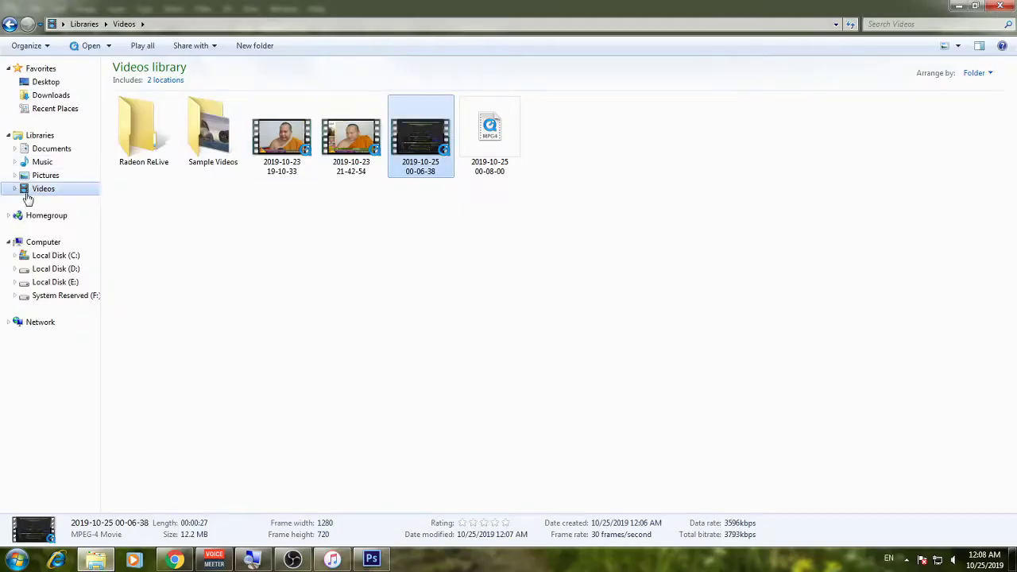
left_click(45, 175)
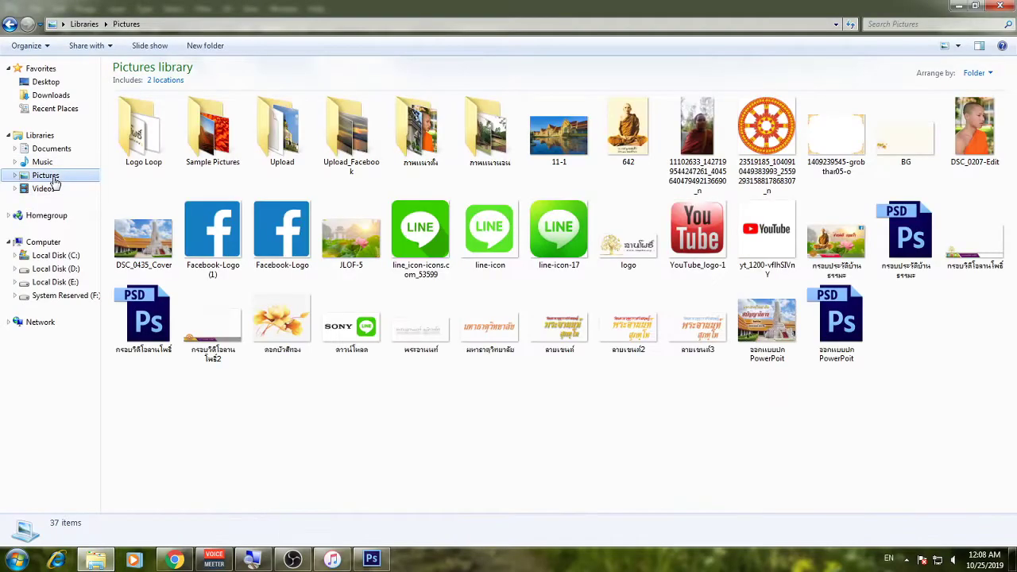
double_click(301, 139)
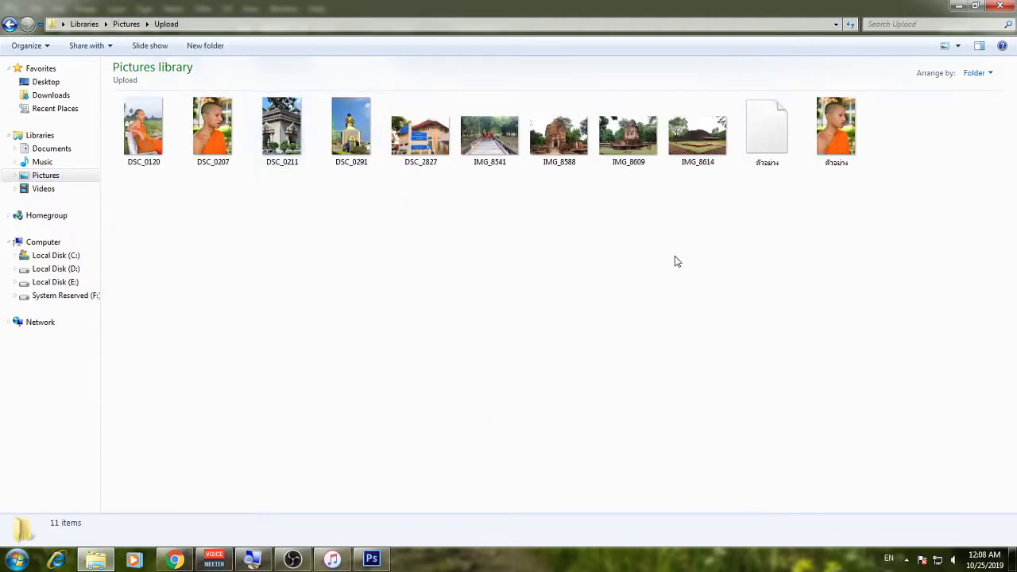
left_click_drag(877, 241, 115, 99)
key("Delete")
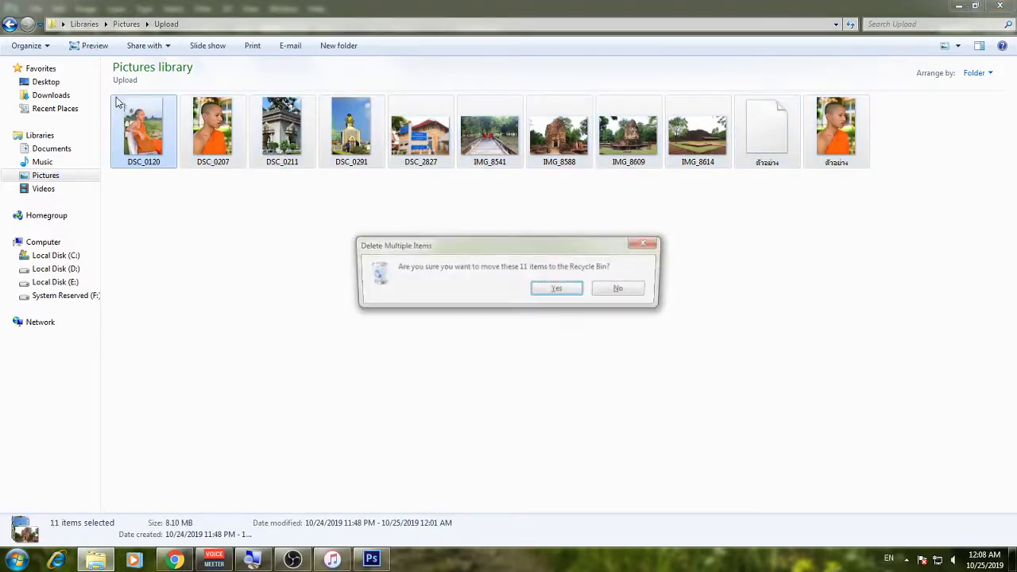
key("Return")
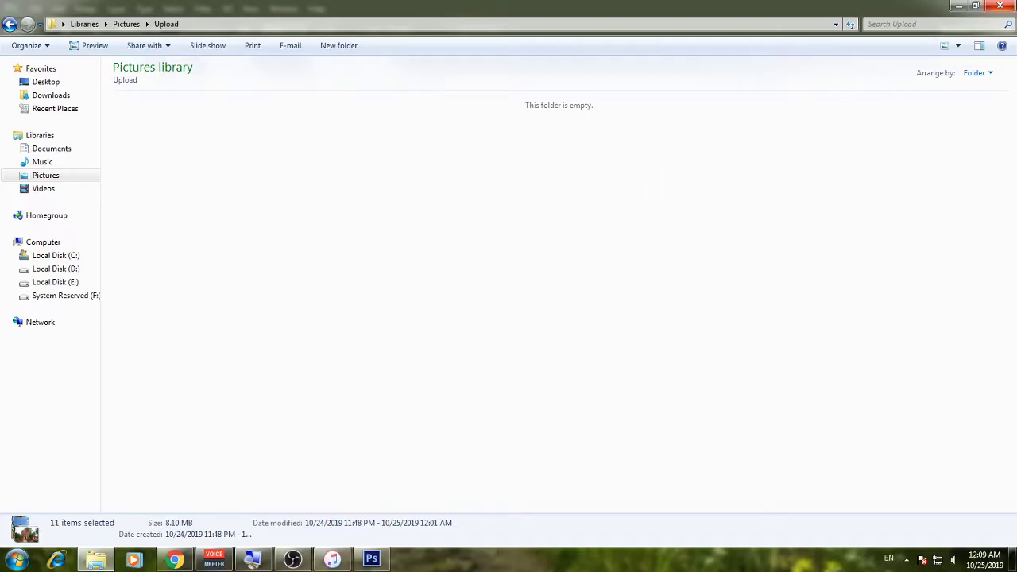
left_click(1000, 7)
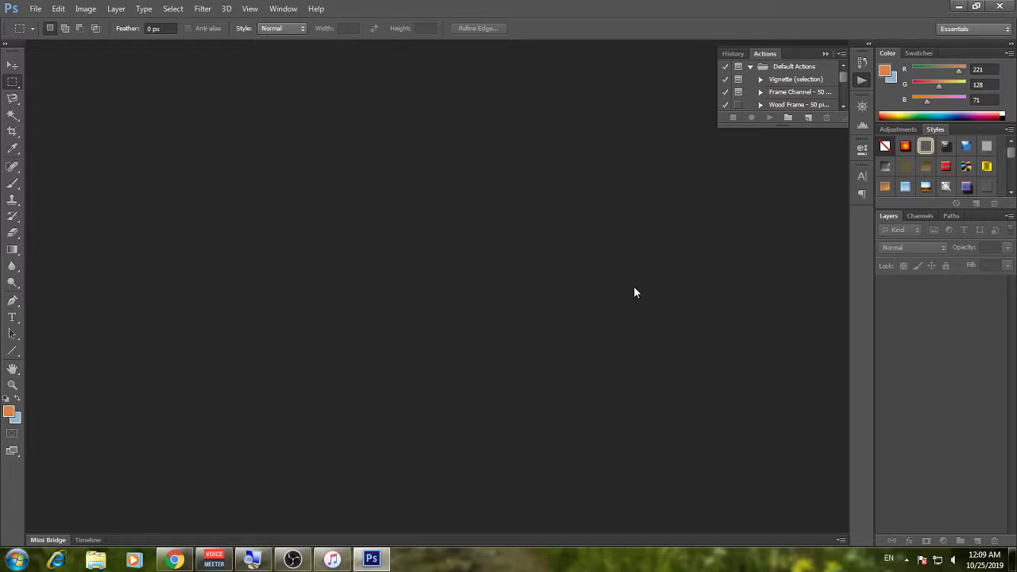
- In the Open dialog, browse Local Disk D: > All_Picture > Nikon D7000 into a photo folder
left_click(33, 13)
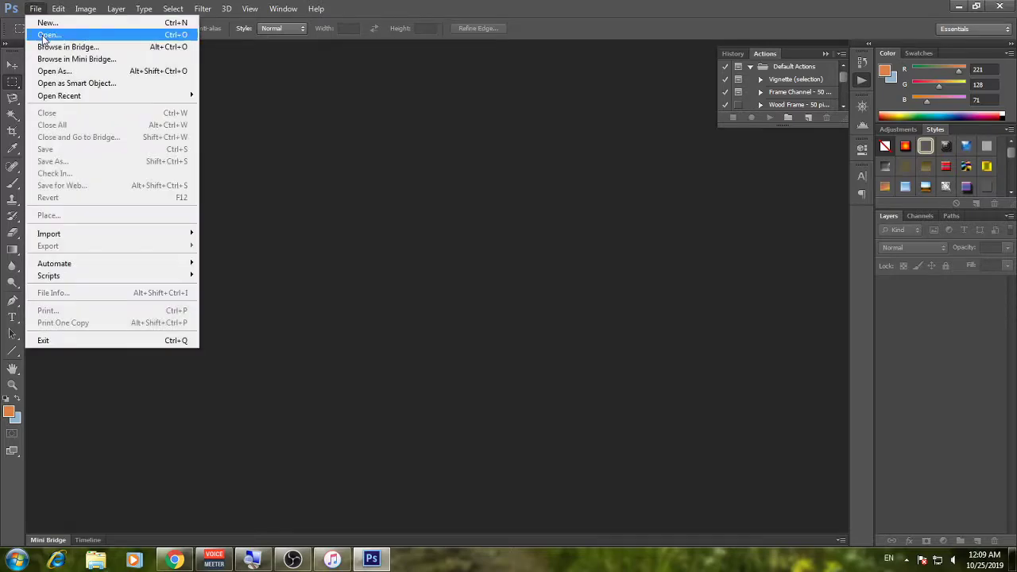
left_click(44, 35)
left_click(361, 258)
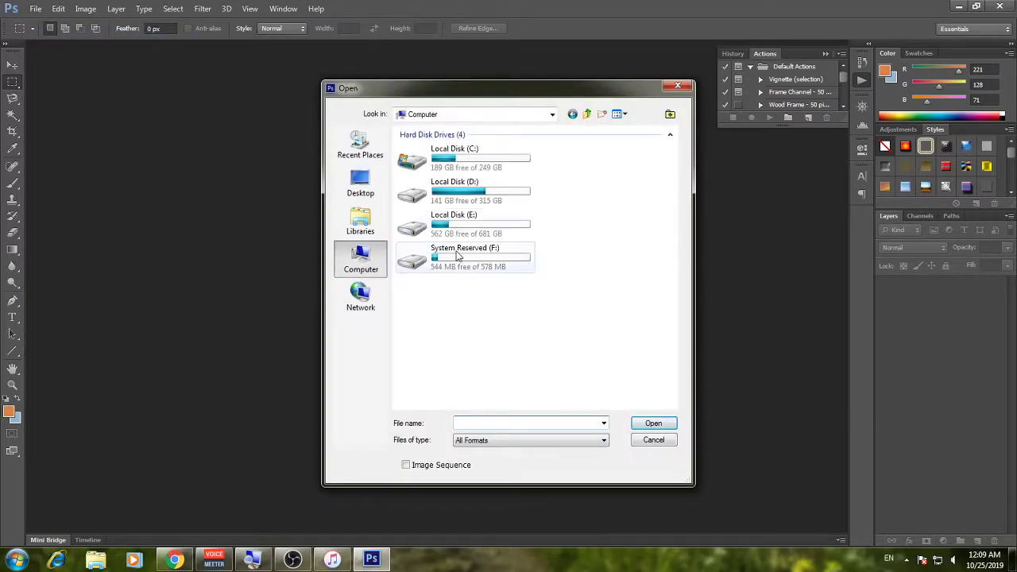
double_click(453, 225)
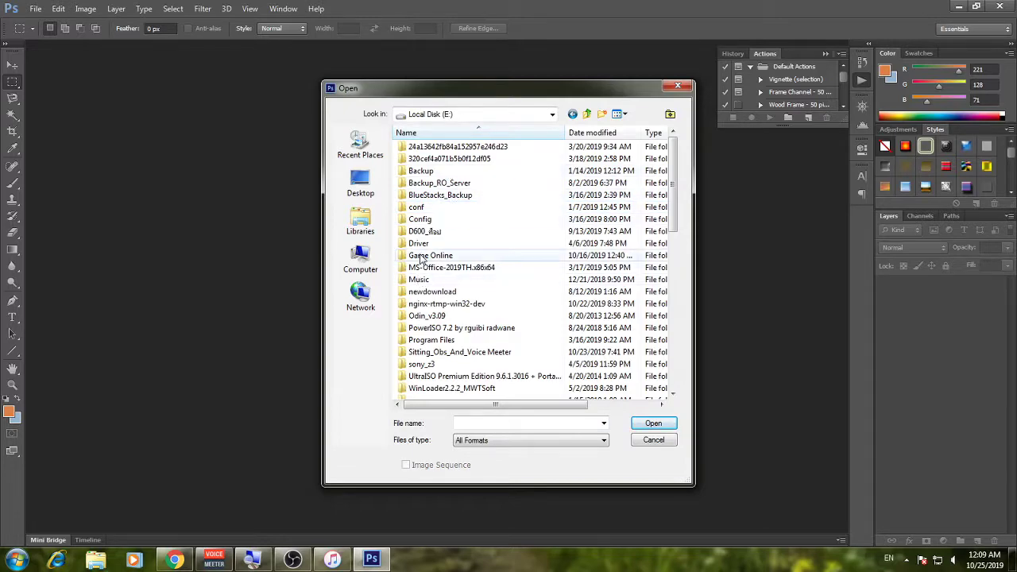
left_click(360, 258)
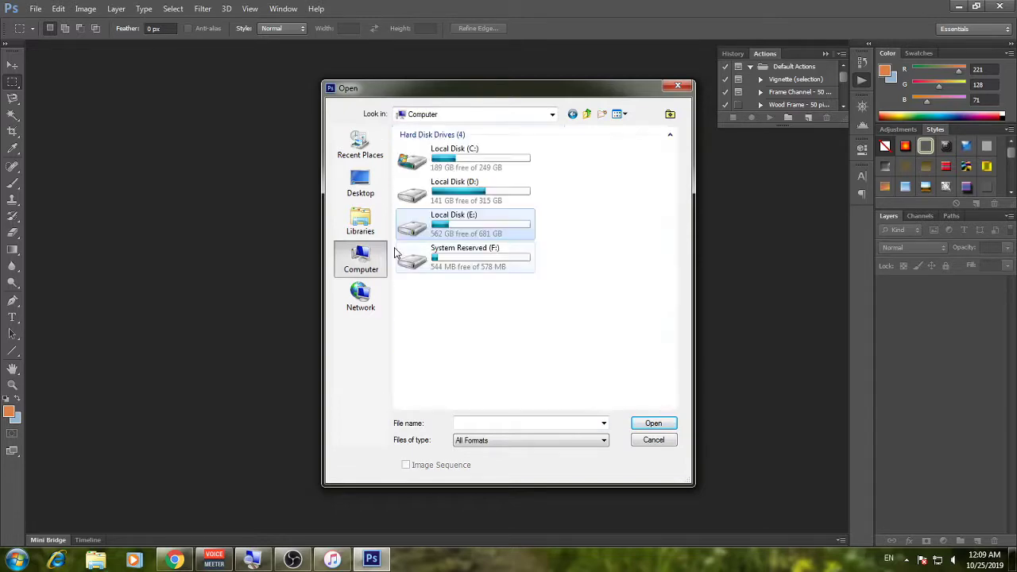
double_click(479, 198)
double_click(459, 190)
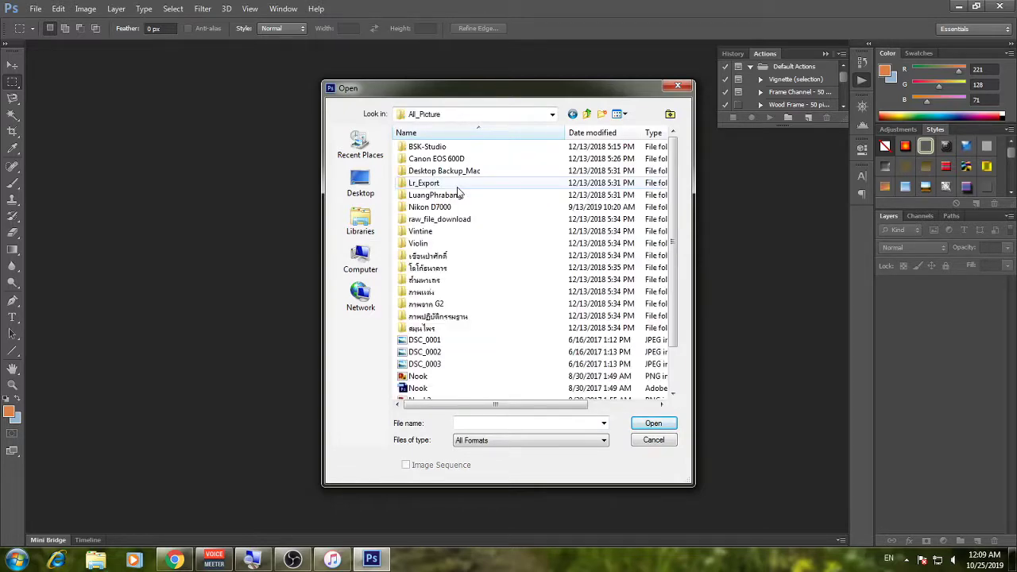
double_click(452, 207)
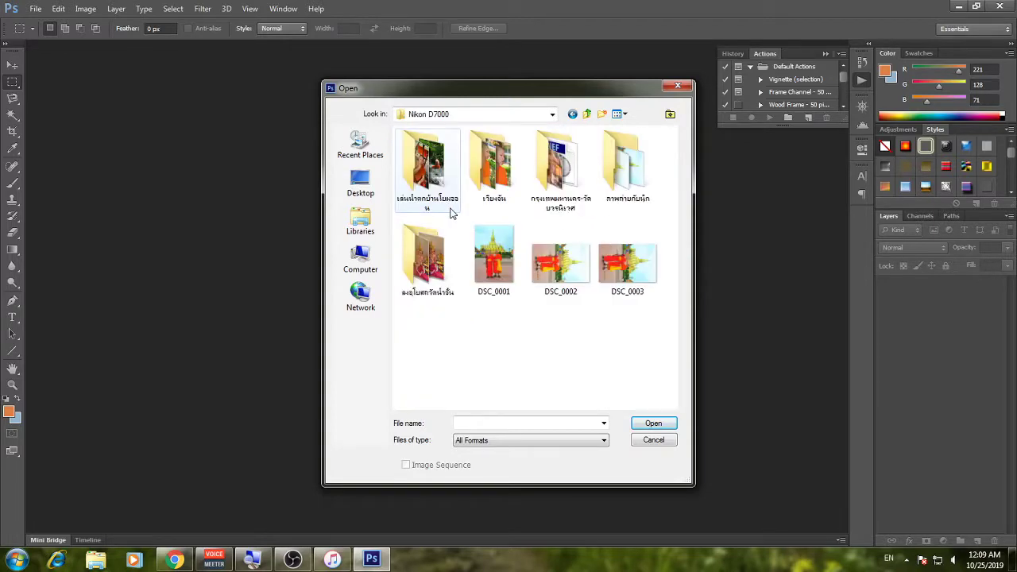
double_click(493, 163)
- Scroll through the Nikon D7000 folder and select the DSC_0207-Edit photo
scroll(513, 321, "down", 3)
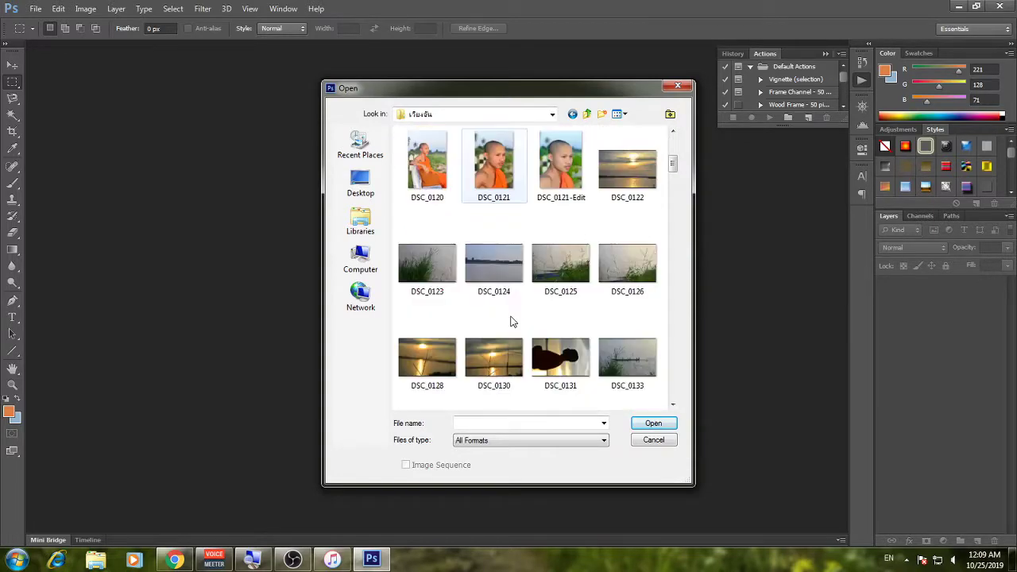
scroll(512, 322, "down", 1)
scroll(508, 322, "down", 1)
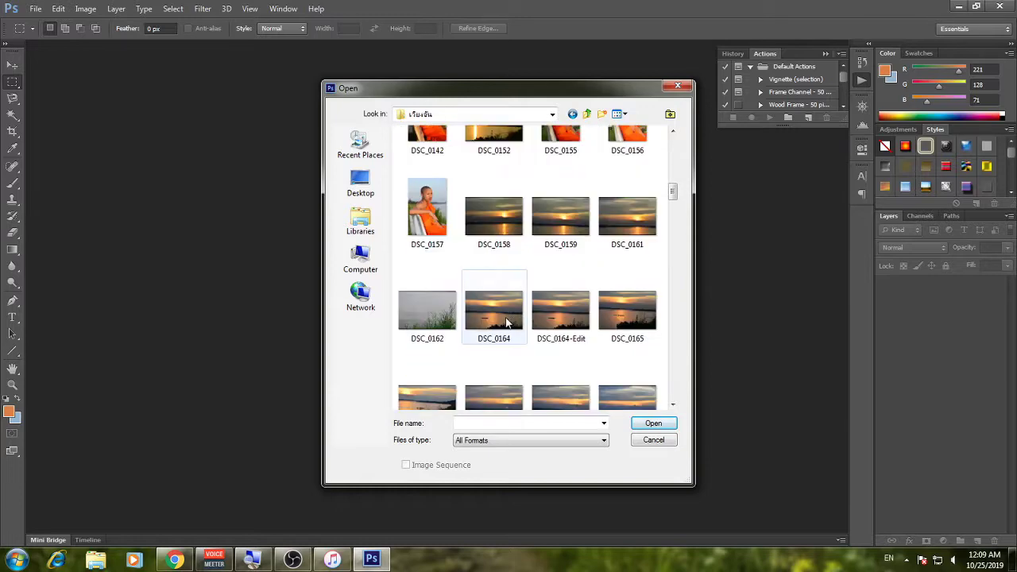
scroll(506, 323, "down", 1)
scroll(601, 323, "down", 3)
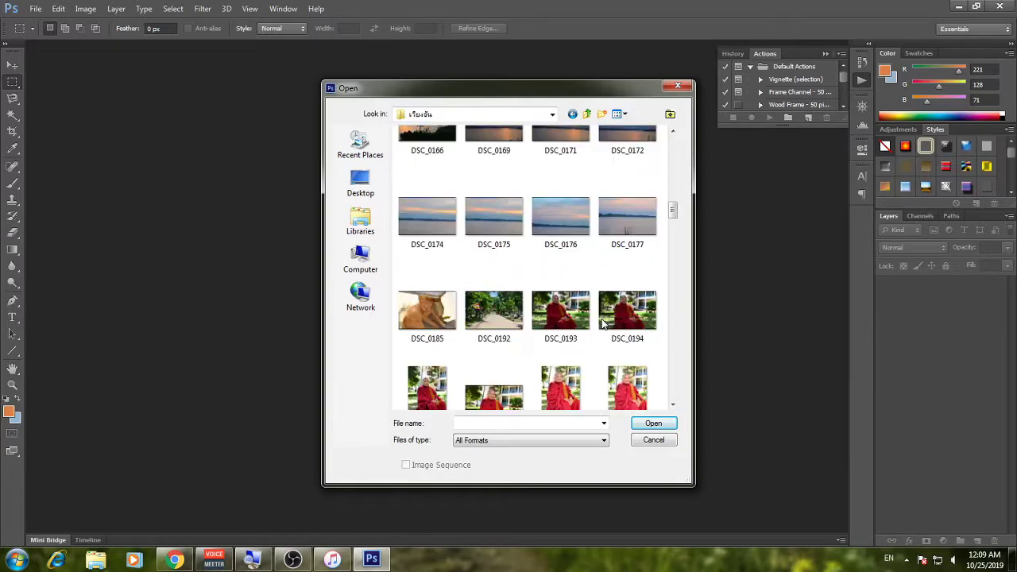
scroll(601, 323, "down", 3)
scroll(601, 323, "down", 2)
left_click(499, 273)
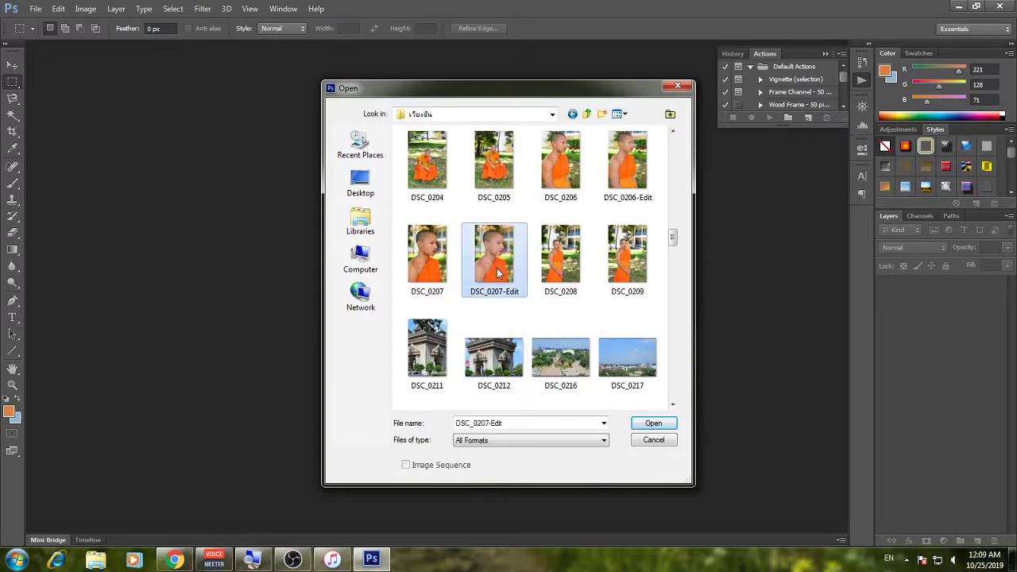
- Open DSC_0207-Edit.jpg from the Libraries > Pictures location
left_click(360, 223)
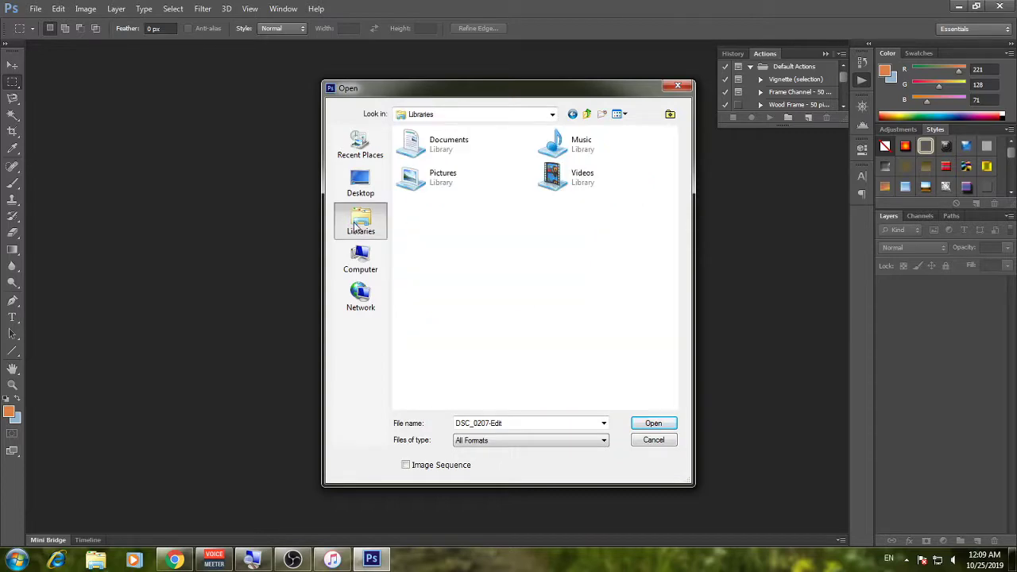
double_click(454, 181)
scroll(608, 265, "down", 5)
scroll(439, 163, "up", 1)
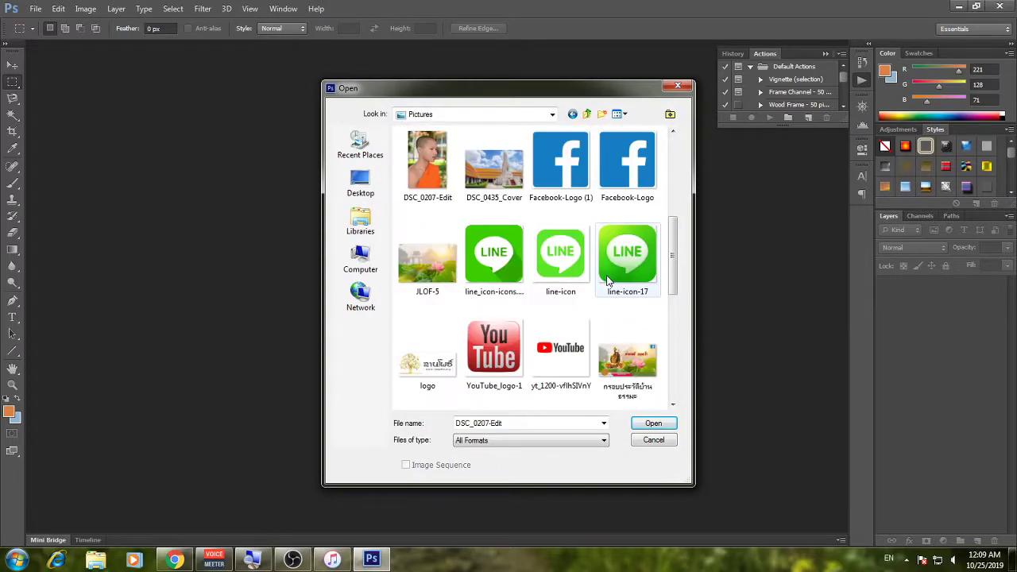
double_click(439, 163)
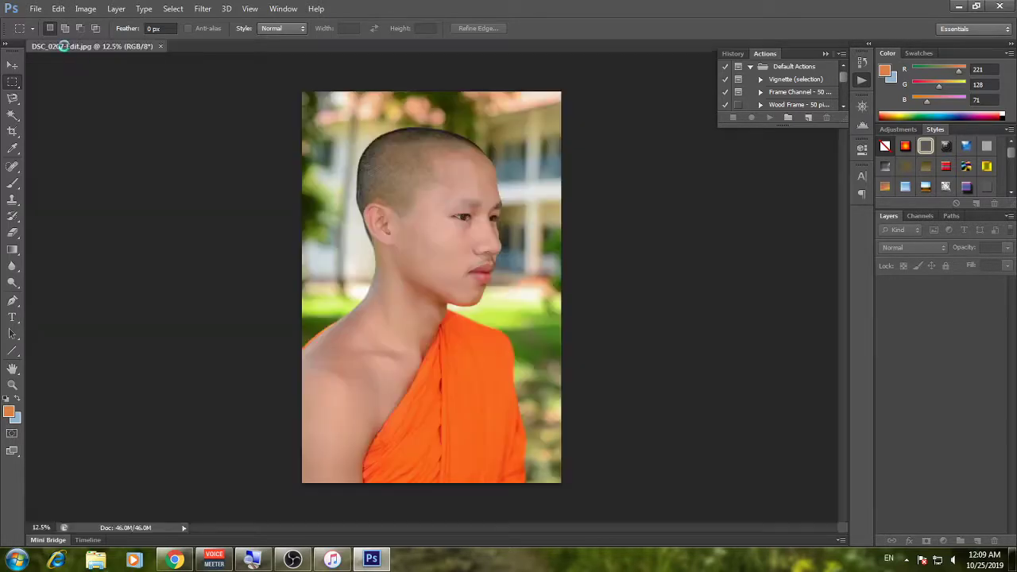
left_click(35, 8)
left_click(49, 34)
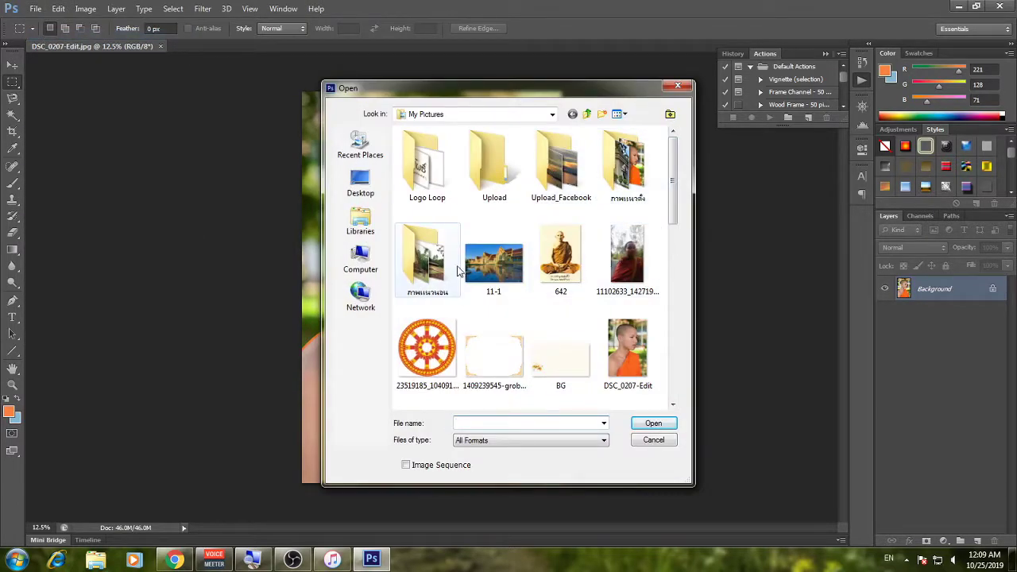
mouse_move(427, 258)
left_click(361, 258)
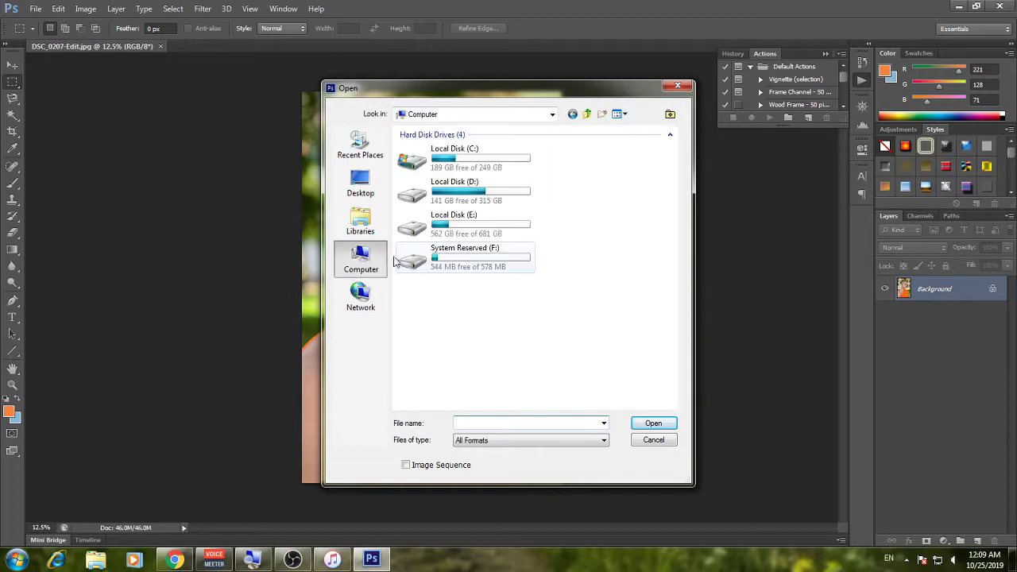
double_click(426, 228)
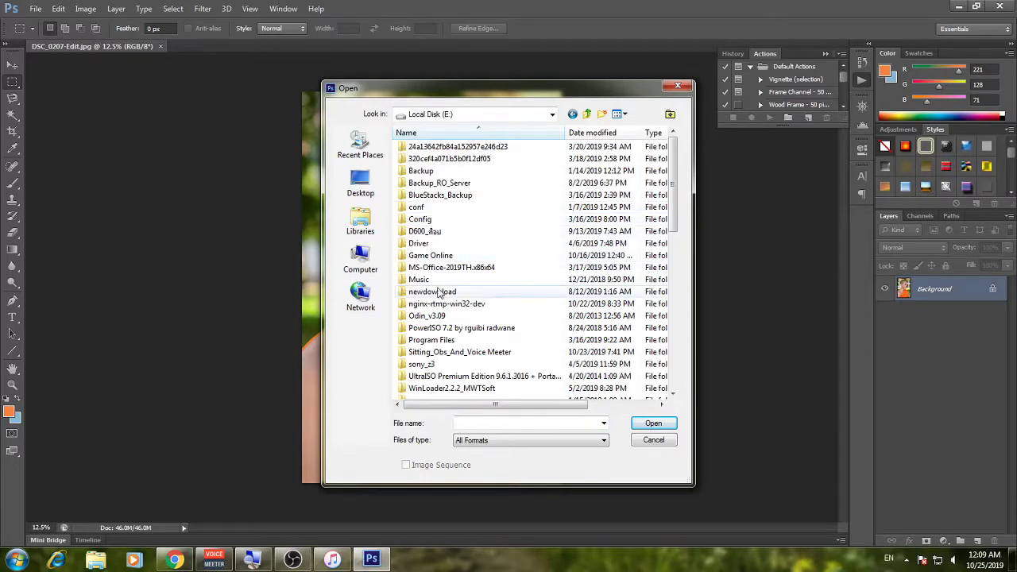
left_click(361, 258)
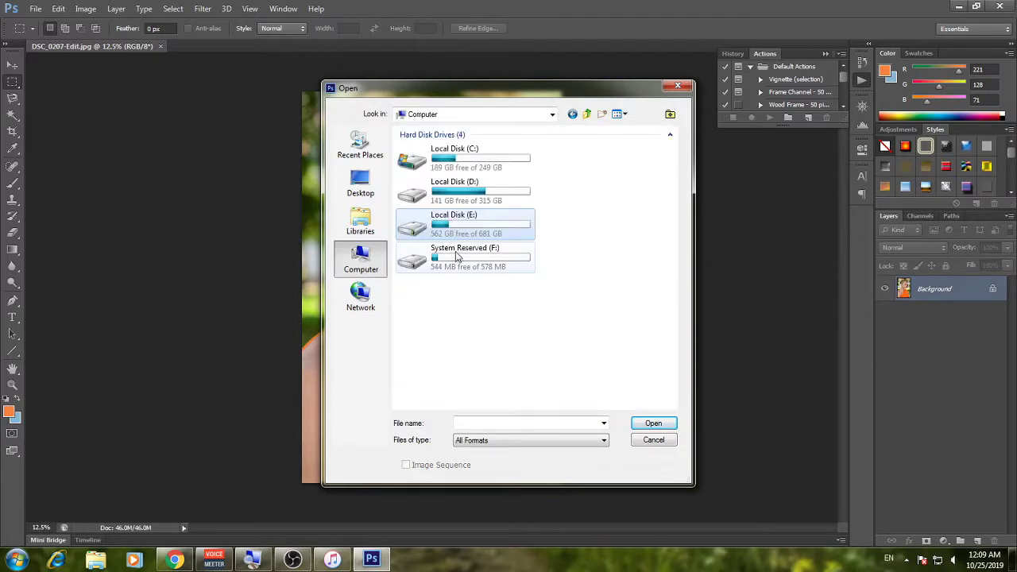
double_click(458, 203)
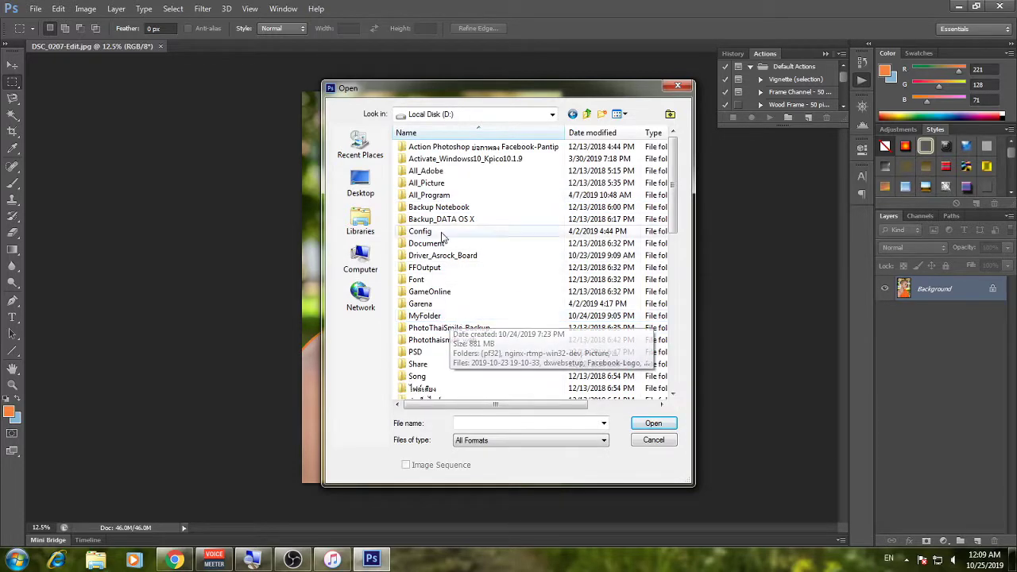
double_click(439, 184)
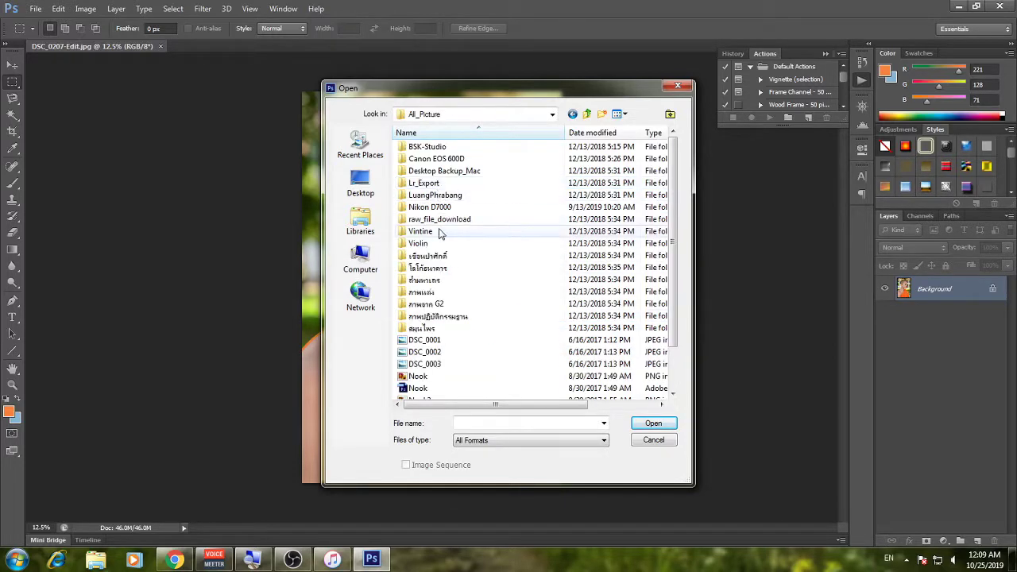
double_click(437, 204)
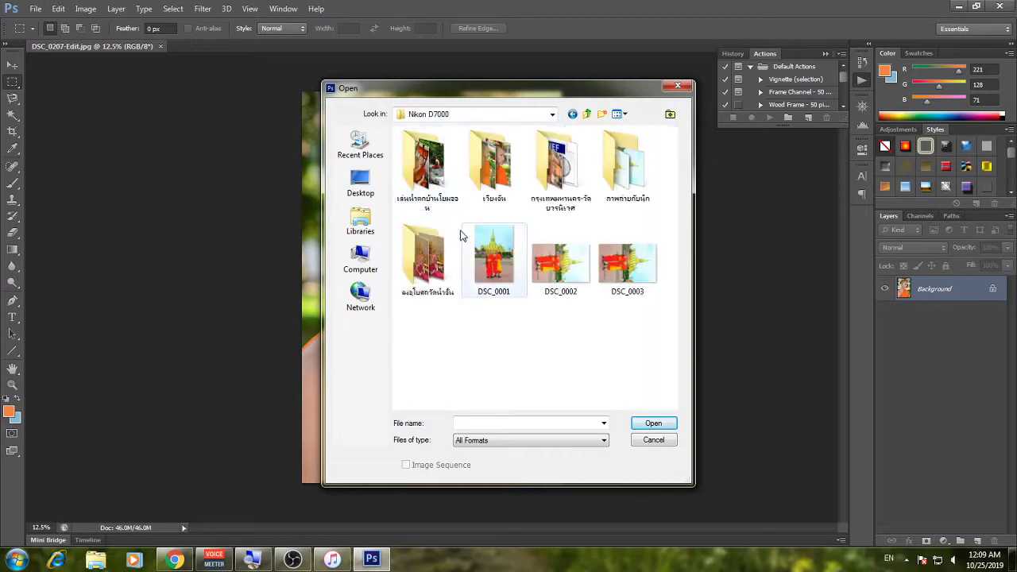
double_click(574, 182)
scroll(573, 182, "down", 5)
scroll(503, 287, "down", 5)
scroll(503, 288, "up", 2)
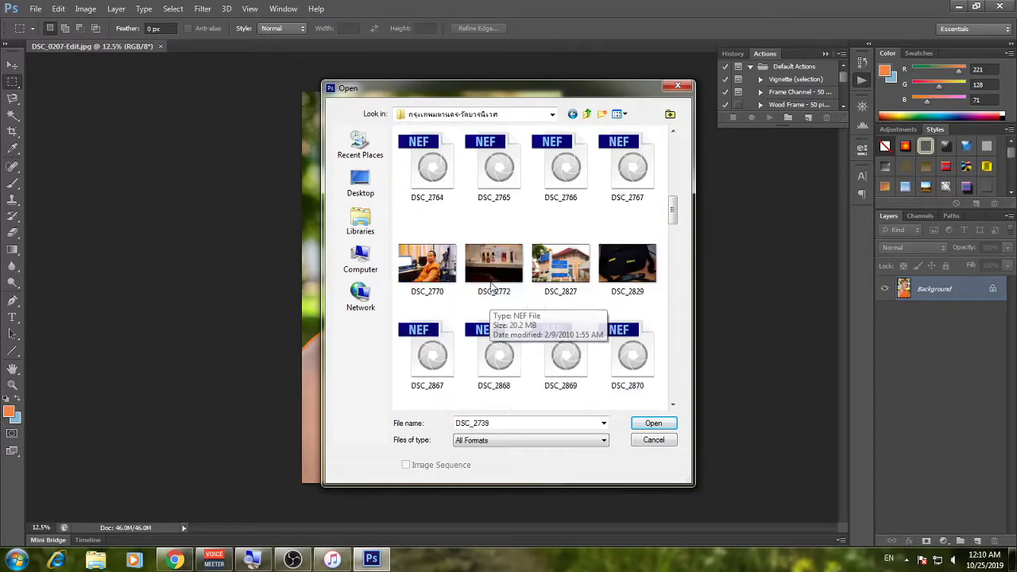
double_click(545, 254)
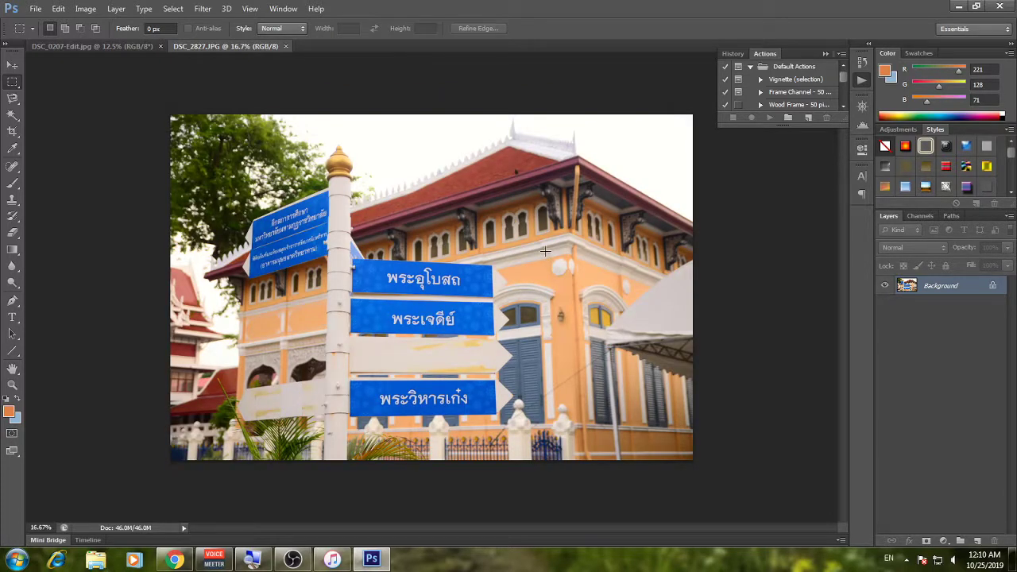
key("super")
key("super")
- Show the Actions panel from the Window menu with the Default Actions set expanded
left_click(283, 10)
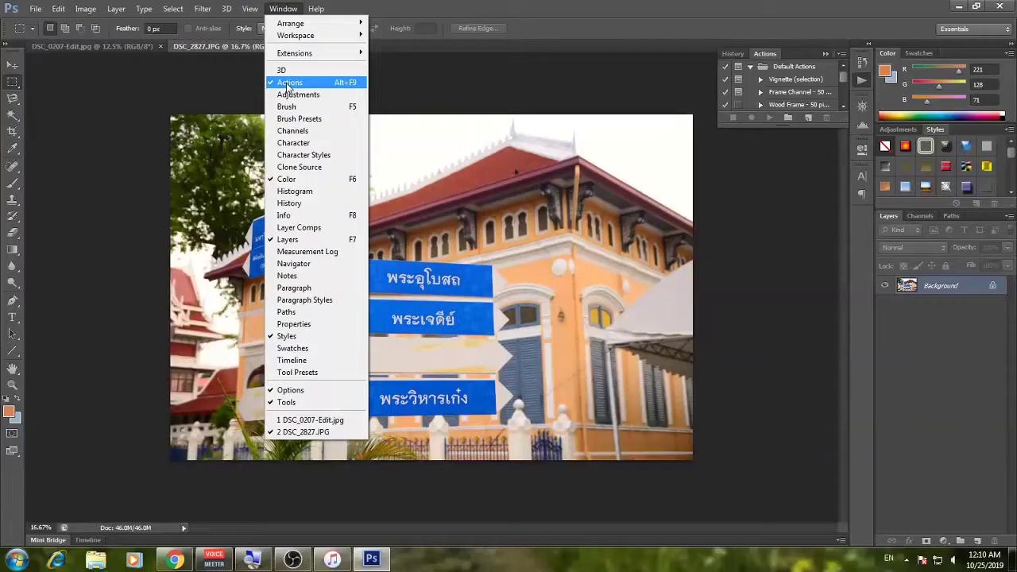
left_click(739, 54)
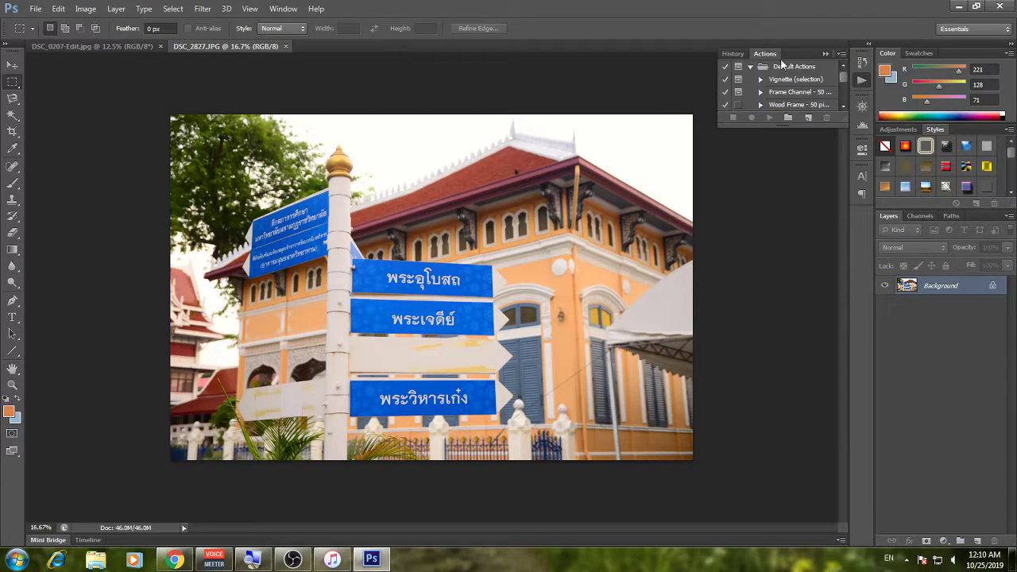
left_click(772, 54)
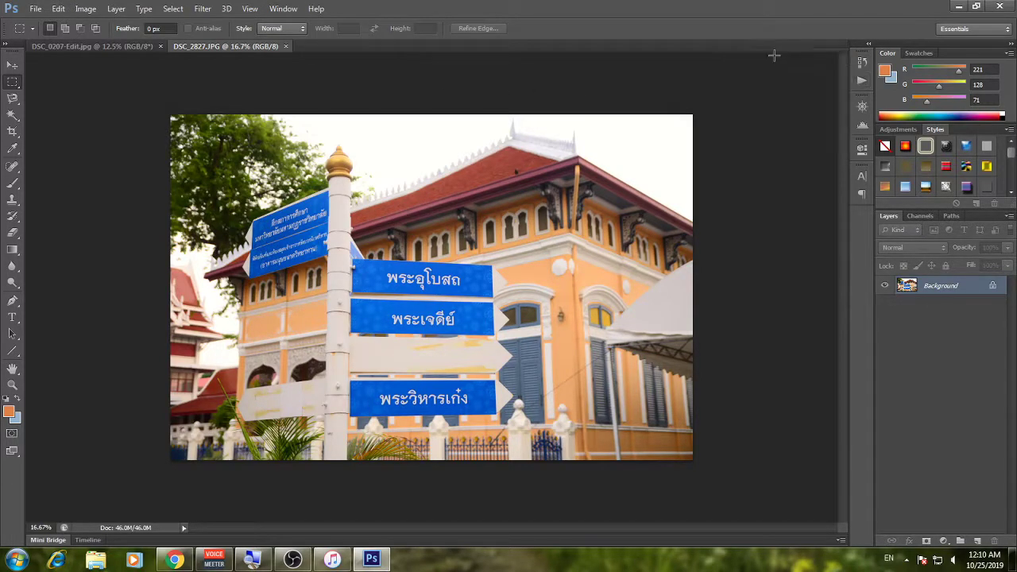
left_click(860, 80)
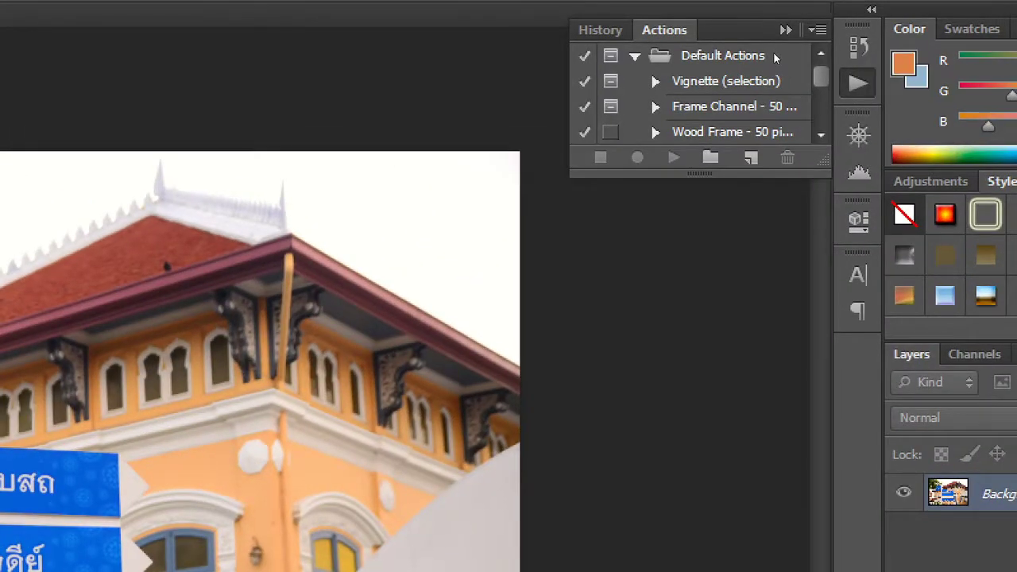
left_click_drag(775, 55, 756, 120)
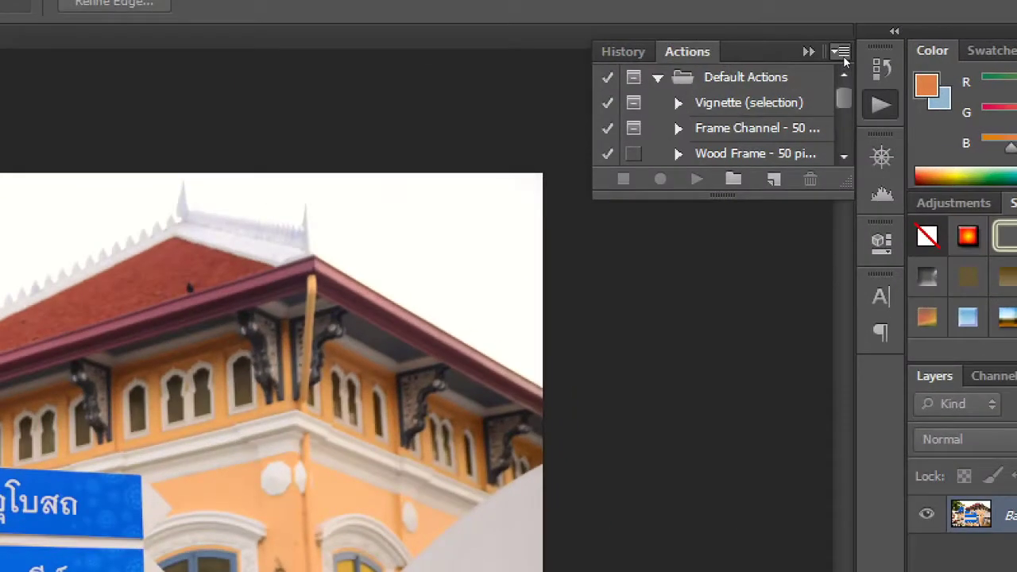
- Create a new action named LC_Facebook in Default Actions and start recording it
left_click(843, 56)
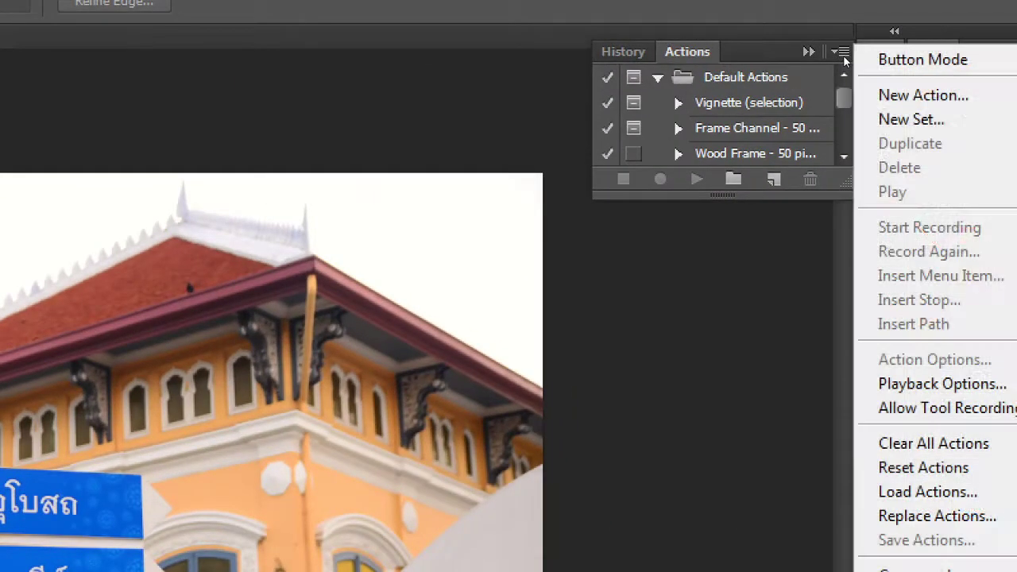
left_click(881, 95)
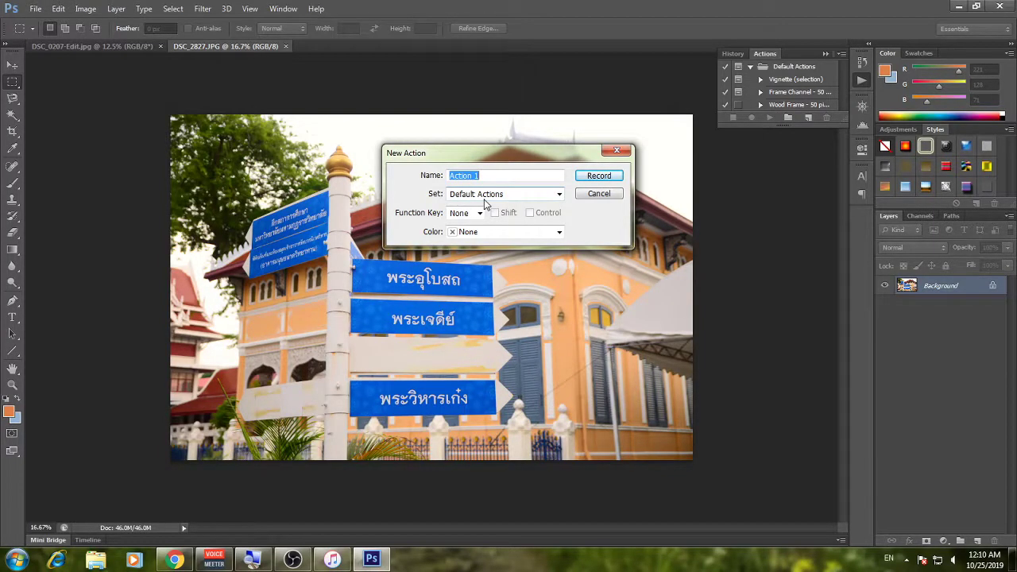
type("L")
type("C_Faceboo")
type("k")
left_click(608, 176)
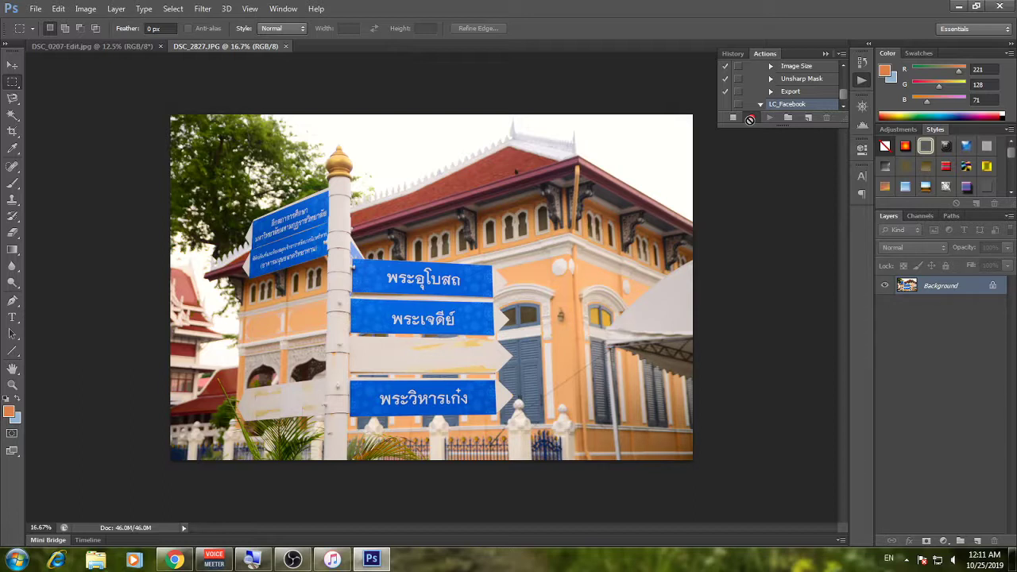
left_click(86, 9)
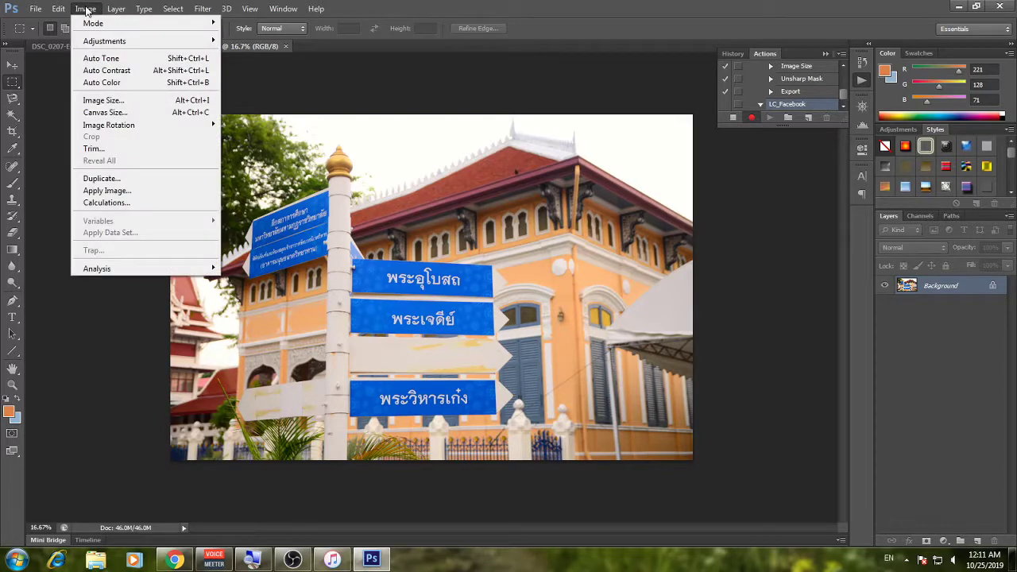
- Set Image Size width to 4000 px with Constrain Proportions on, giving 4000 × 2649
left_click(106, 102)
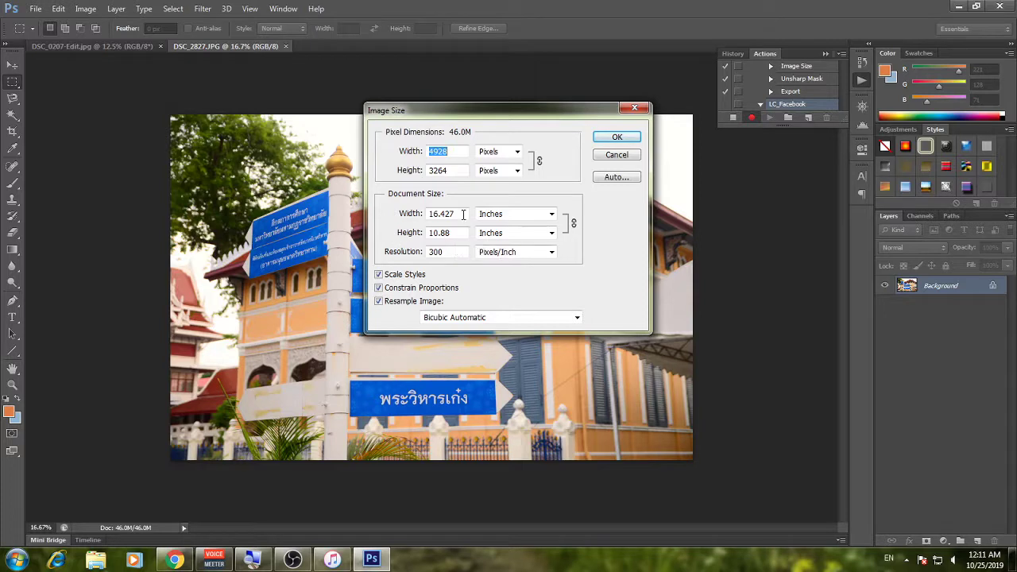
left_click(460, 153)
left_click_drag(450, 155, 429, 153)
left_click_drag(454, 172, 380, 178)
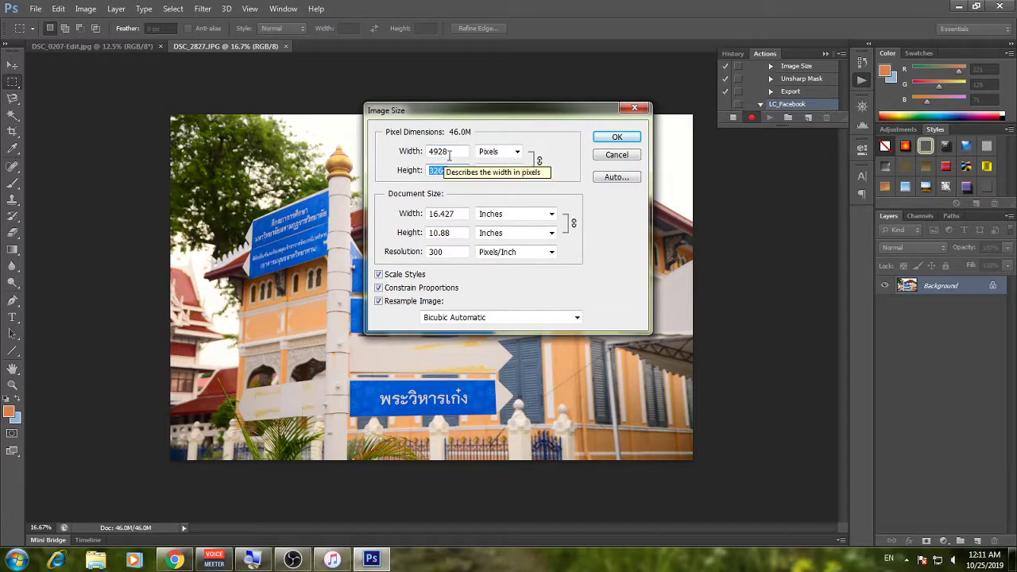
double_click(463, 155)
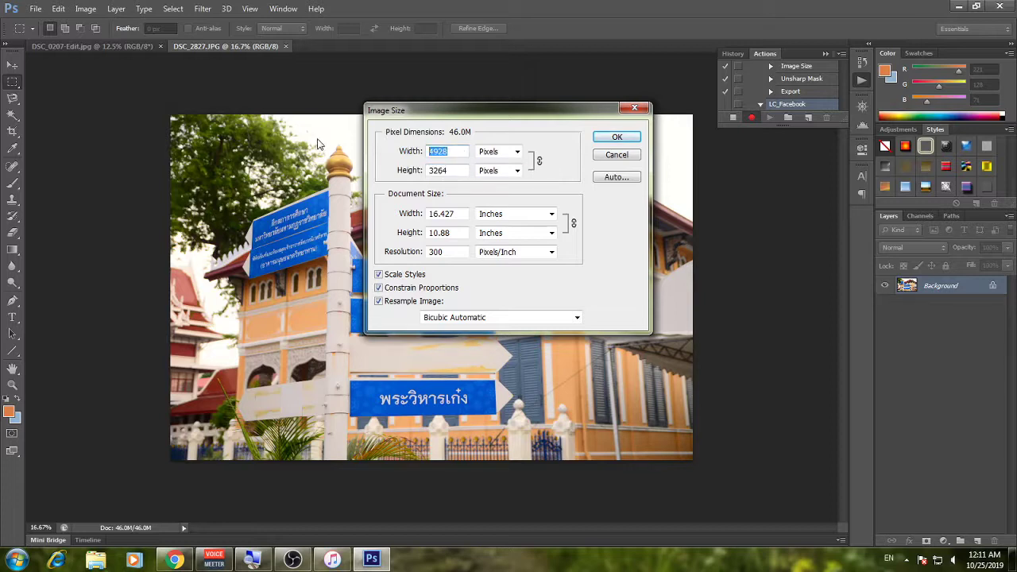
type("400")
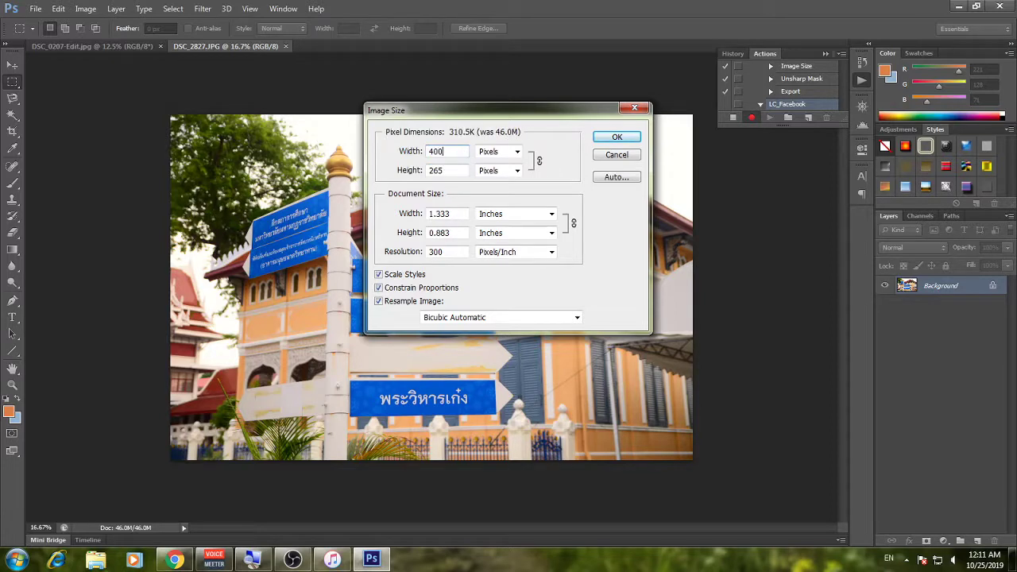
type("0")
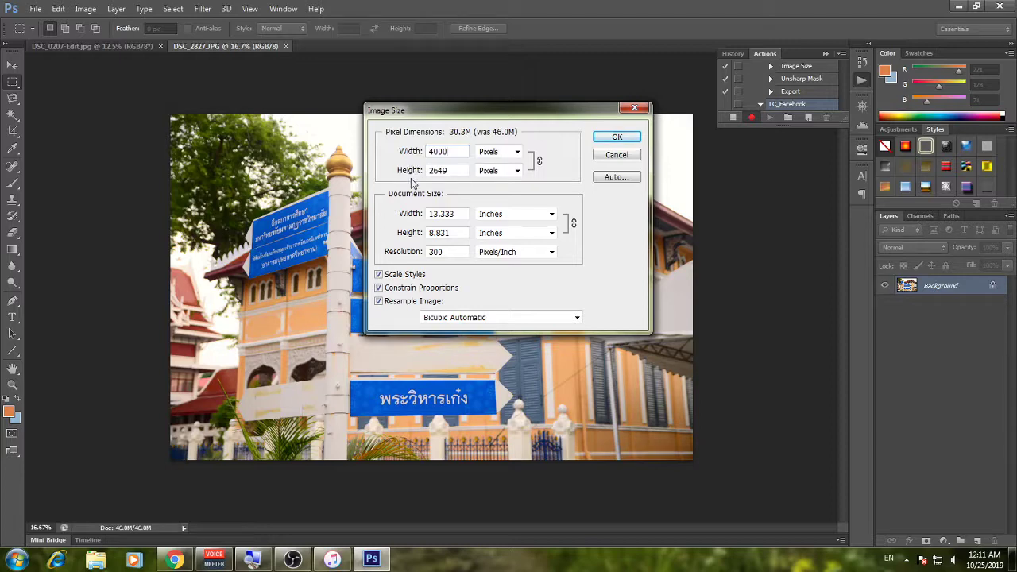
left_click(600, 137)
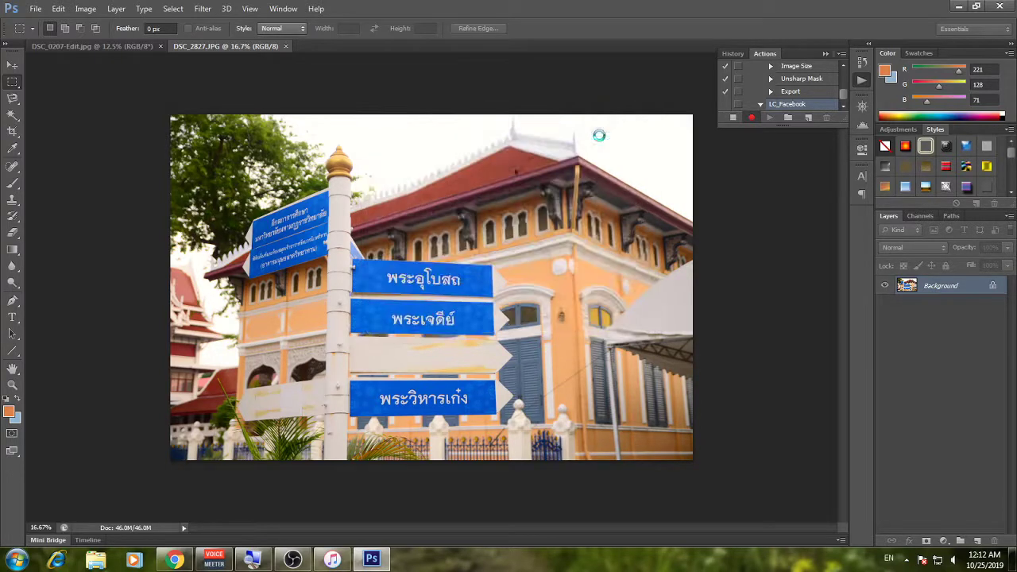
- Apply Unsharp Mask with Amount 200%, Radius 0.2 pixels, Threshold 0
left_click(203, 9)
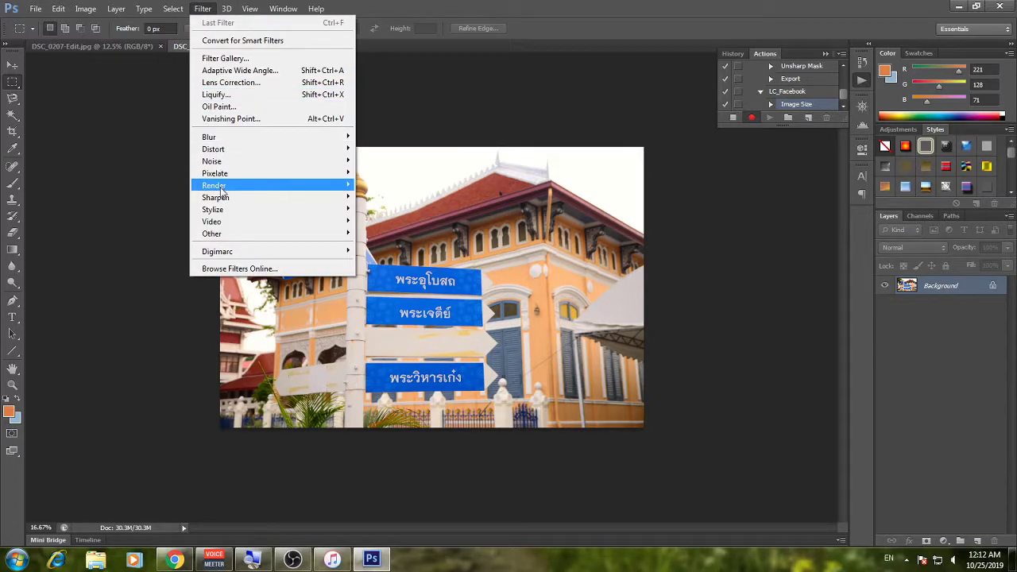
mouse_move(216, 197)
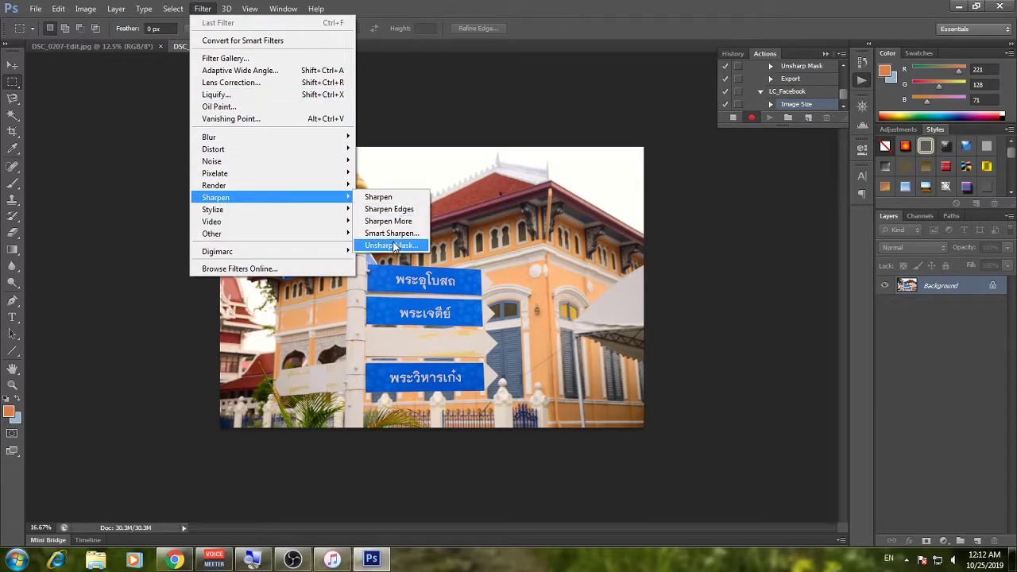
left_click(394, 251)
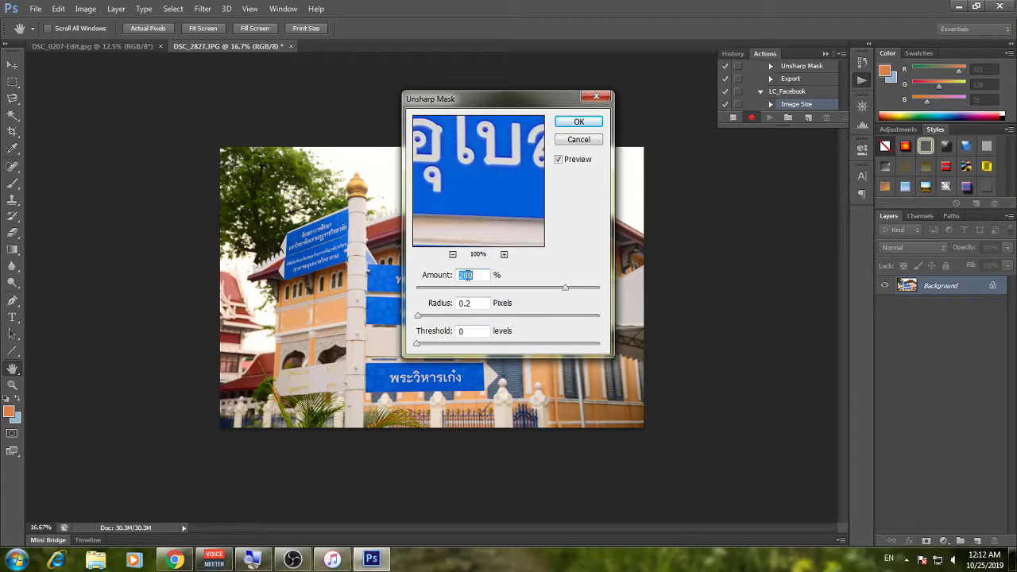
left_click(478, 275)
double_click(481, 274)
double_click(487, 304)
left_click(439, 278)
left_click(569, 127)
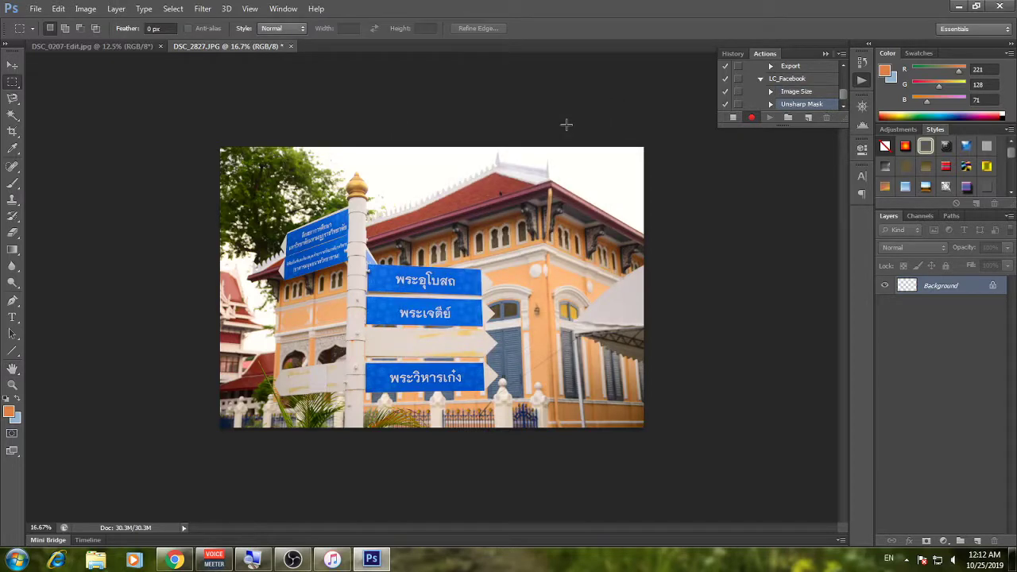
- Resize the photo to 3000 px wide and reapply the last Unsharp Mask
left_click(98, 12)
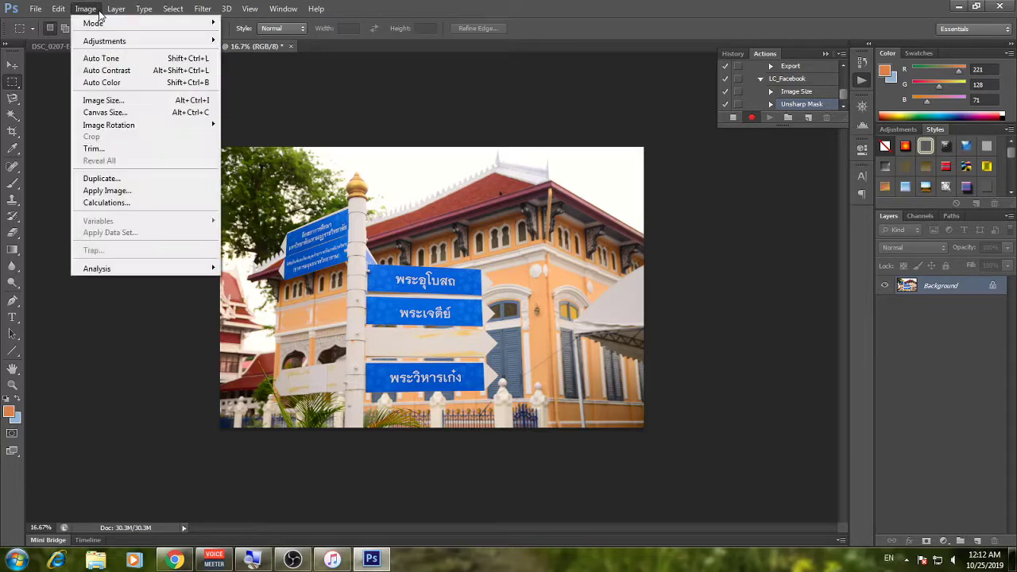
left_click(103, 100)
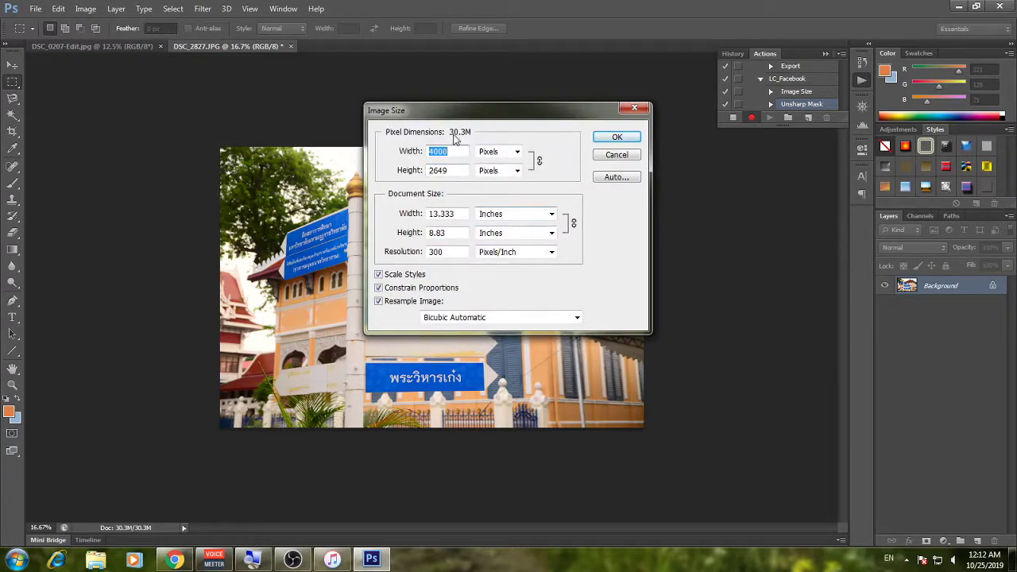
type("3000")
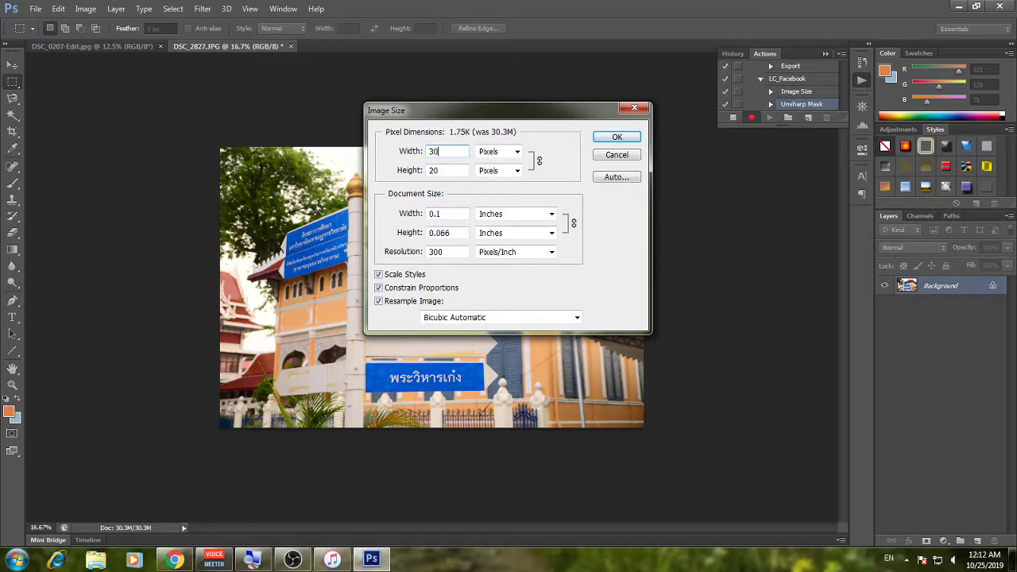
left_click(613, 138)
left_click(204, 9)
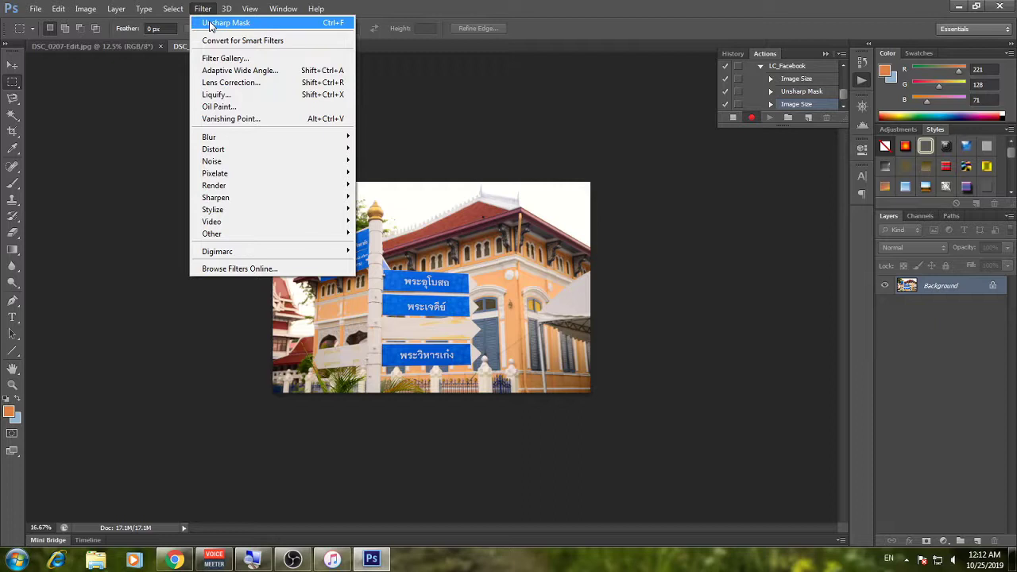
left_click(210, 23)
- Resize the photo to 2000 px wide and reapply the last Unsharp Mask
left_click(81, 9)
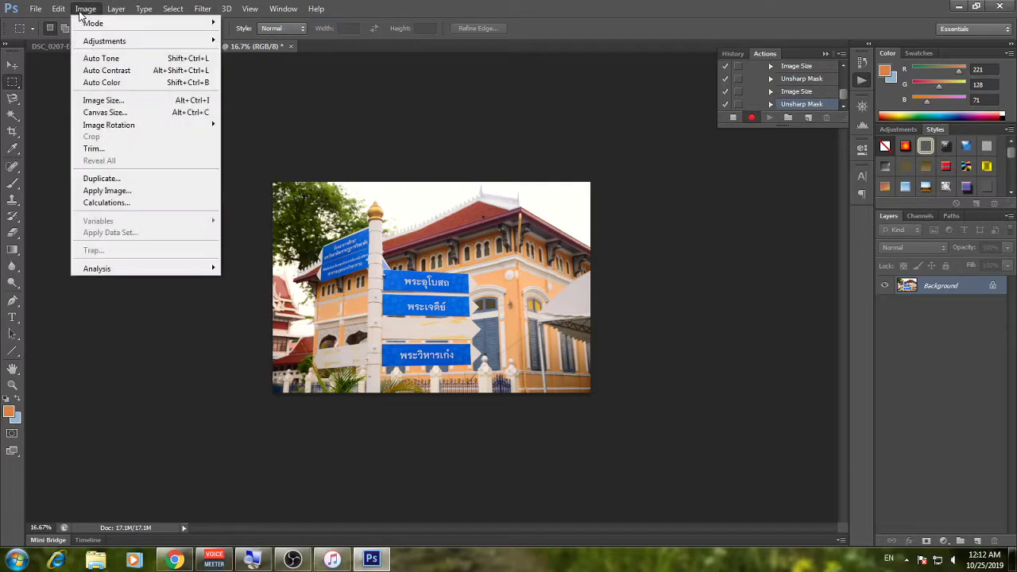
left_click(102, 99)
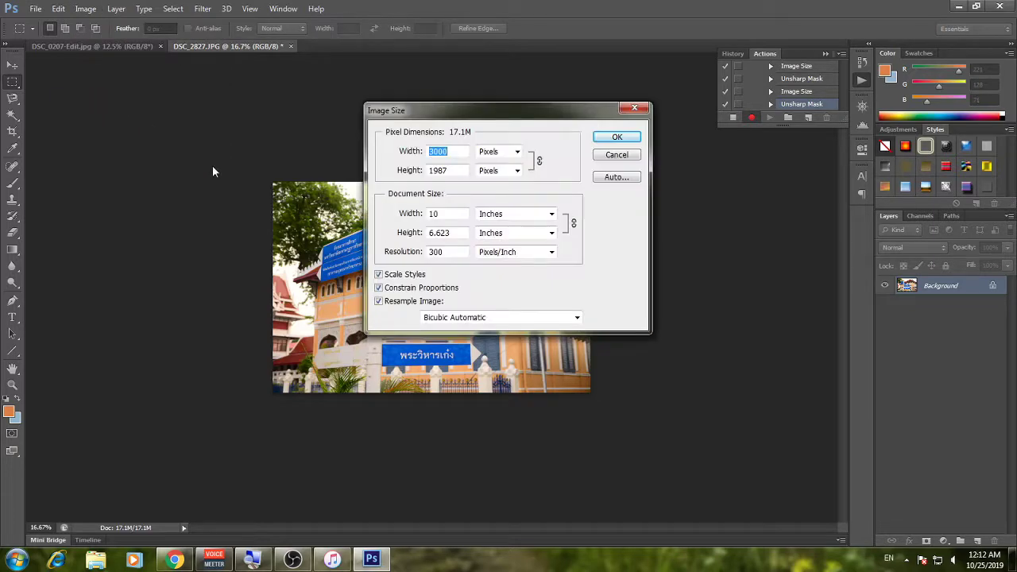
type("2000")
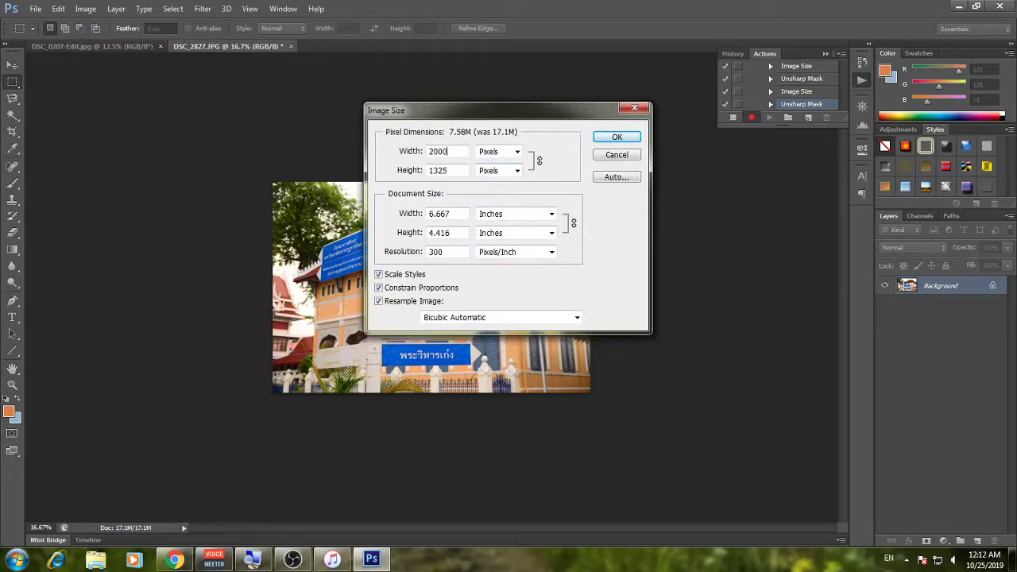
left_click(617, 139)
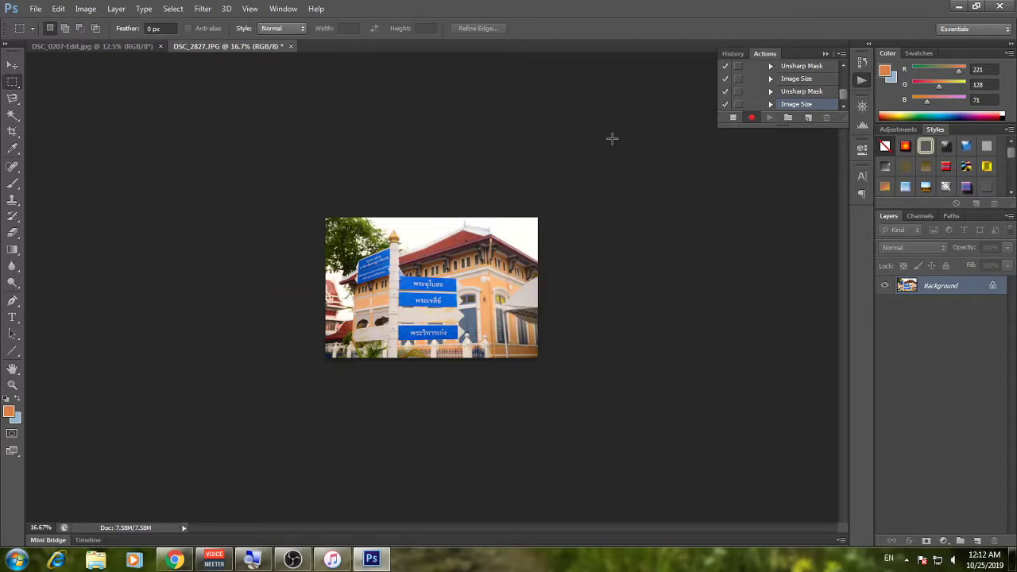
left_click(203, 11)
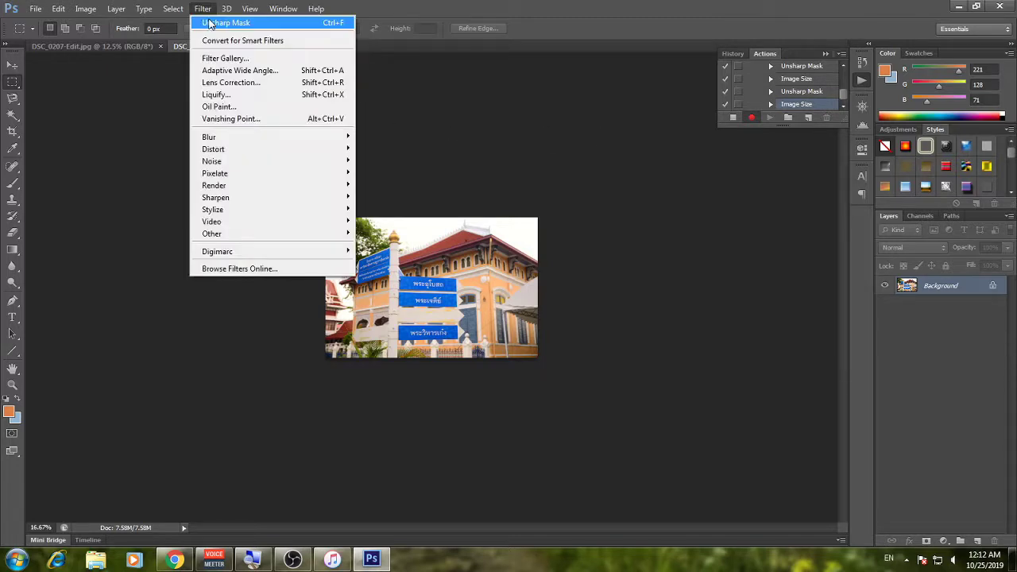
left_click(210, 22)
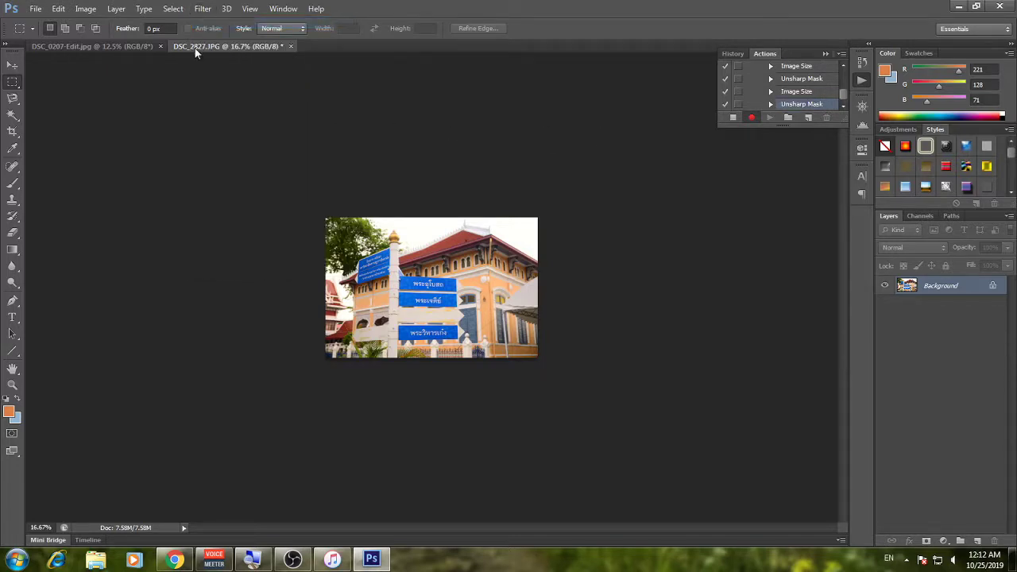
- Resize the photo to 1000 px wide, giving 1000 × 663 pixels
left_click(85, 8)
left_click(98, 101)
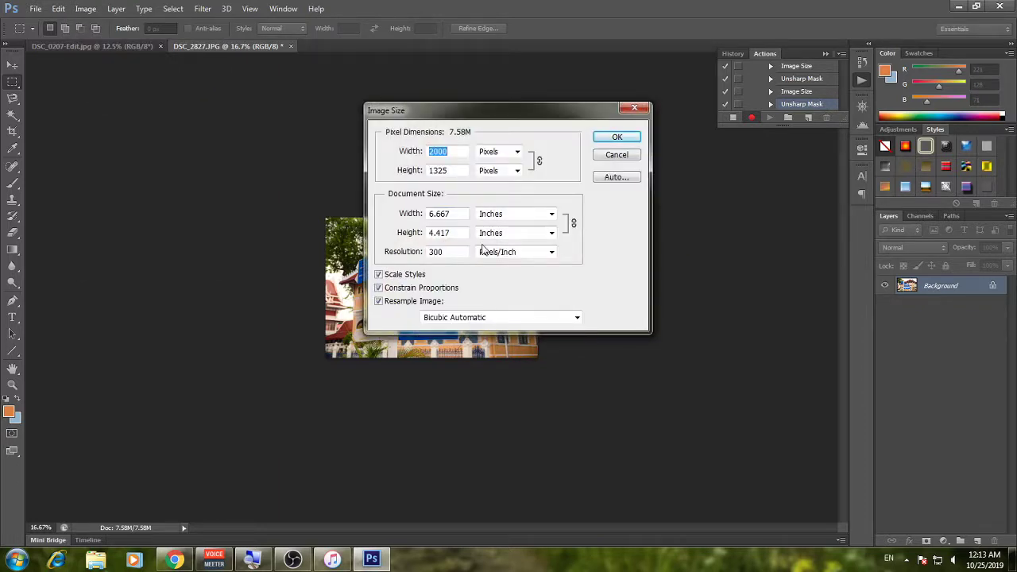
type("1000")
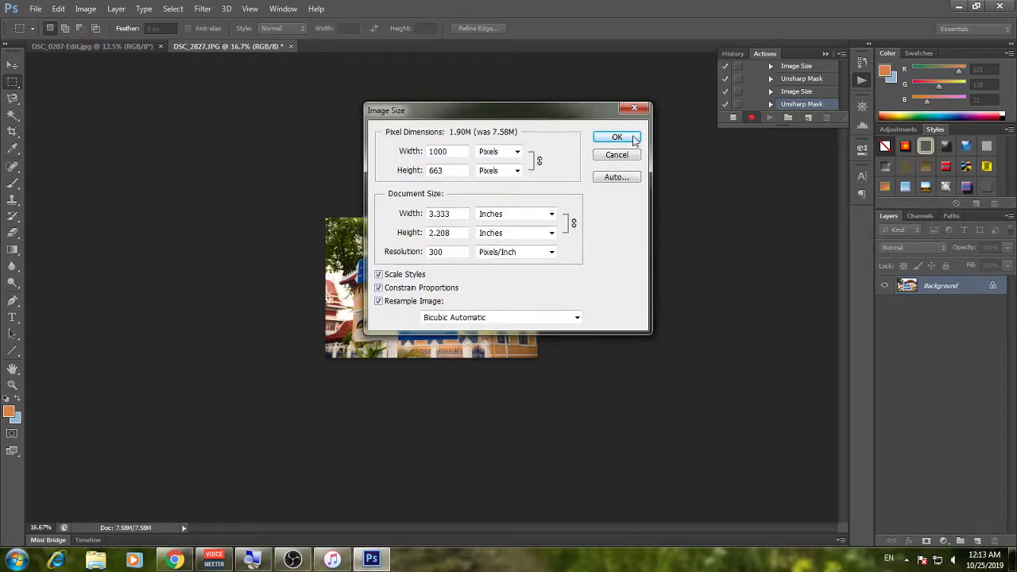
left_click(622, 137)
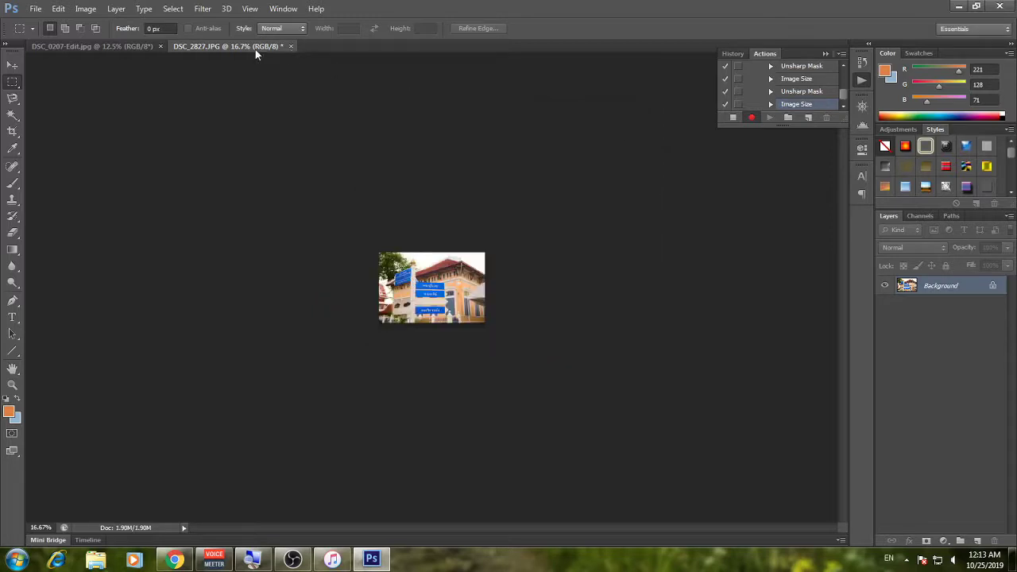
left_click(203, 9)
- Reapply Unsharp Mask, then Save for Web as a quality-80 JPEG DSC_2827 in Upload
left_click(208, 24)
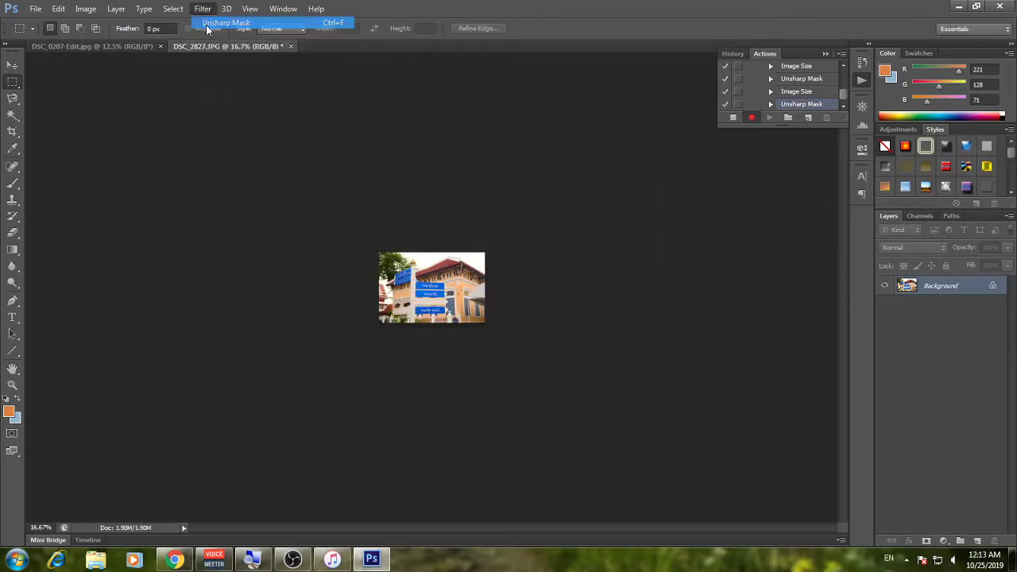
left_click(34, 9)
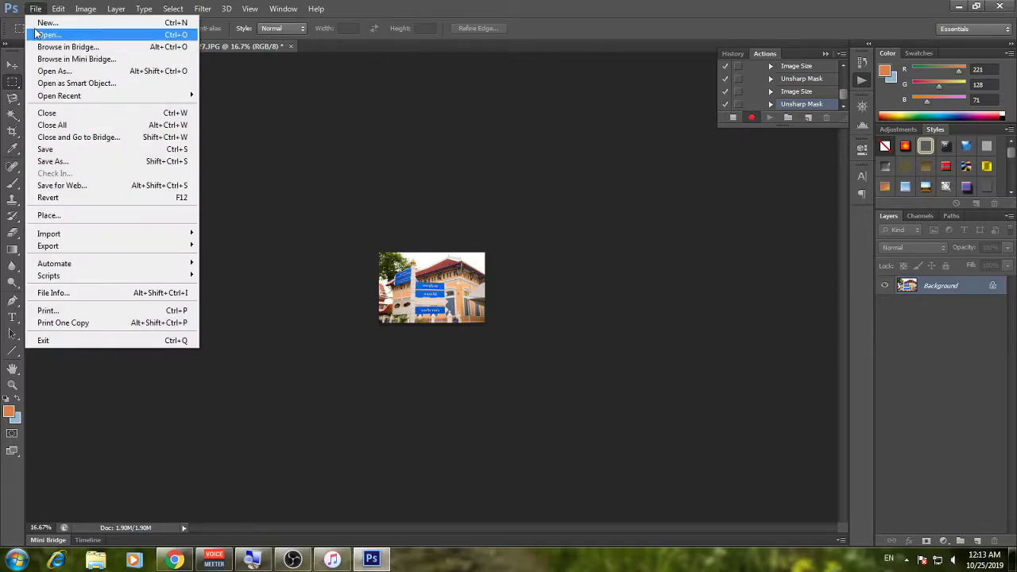
left_click(58, 185)
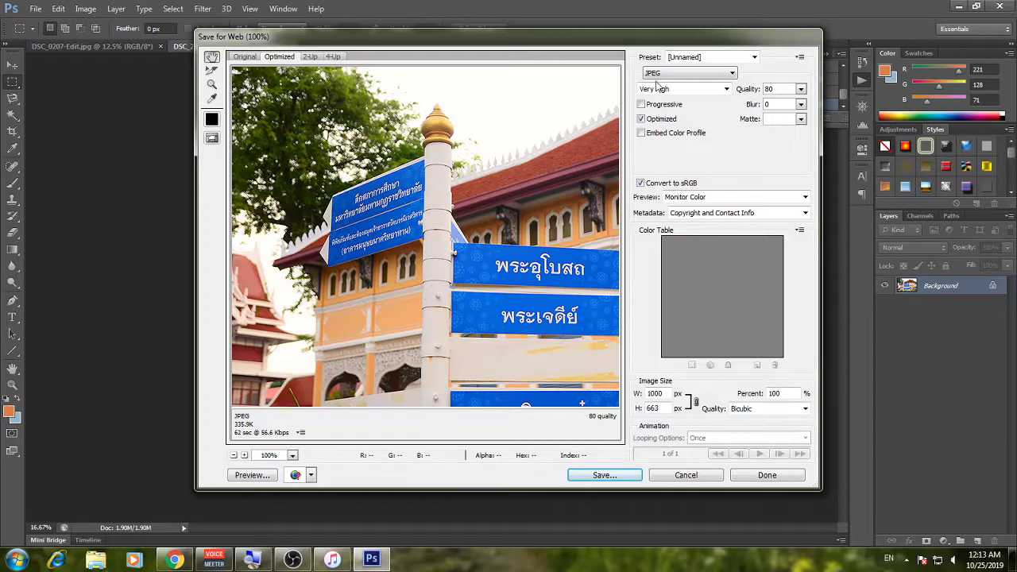
left_click(671, 73)
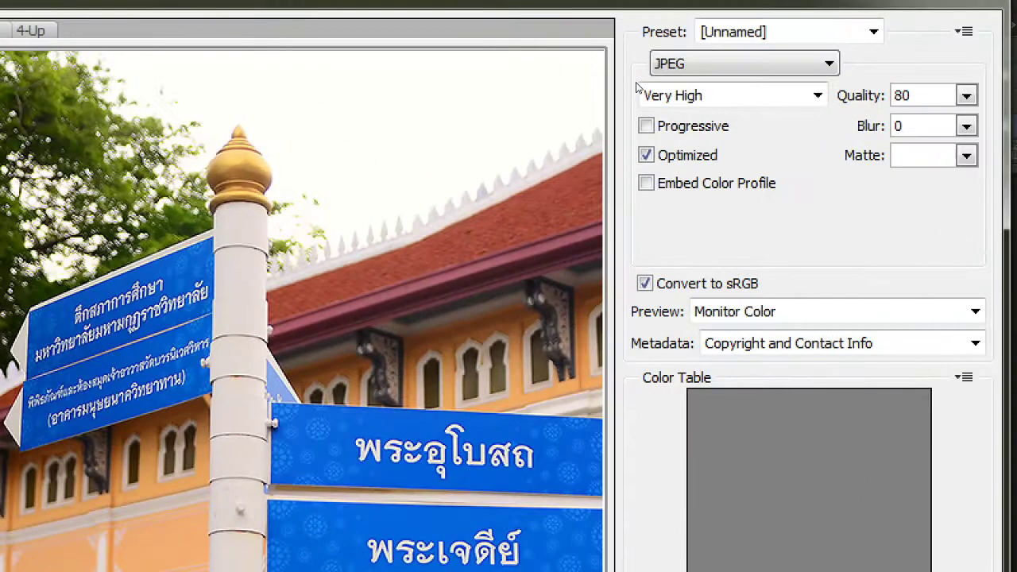
left_click(647, 73)
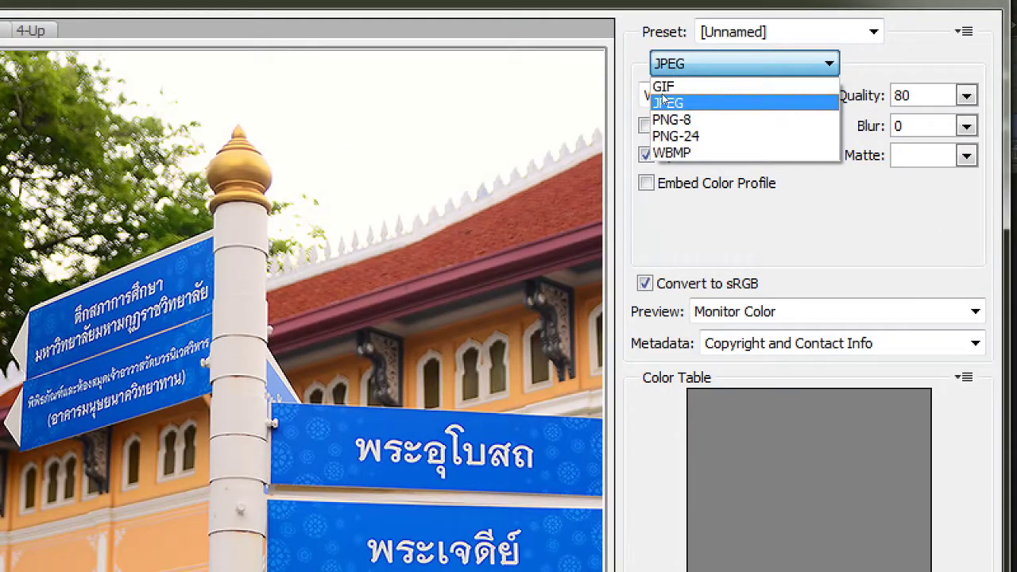
left_click(661, 100)
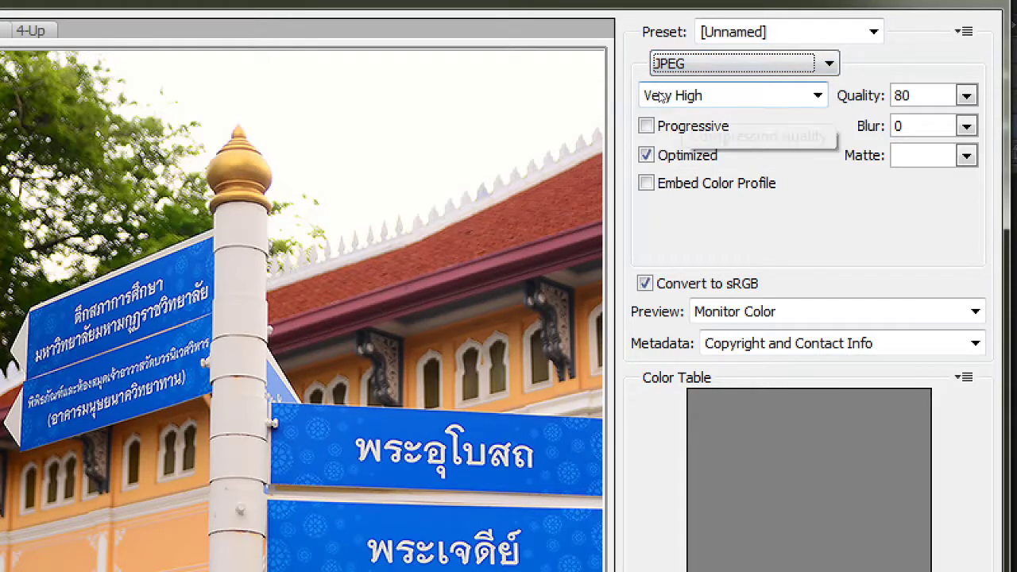
key("Tab")
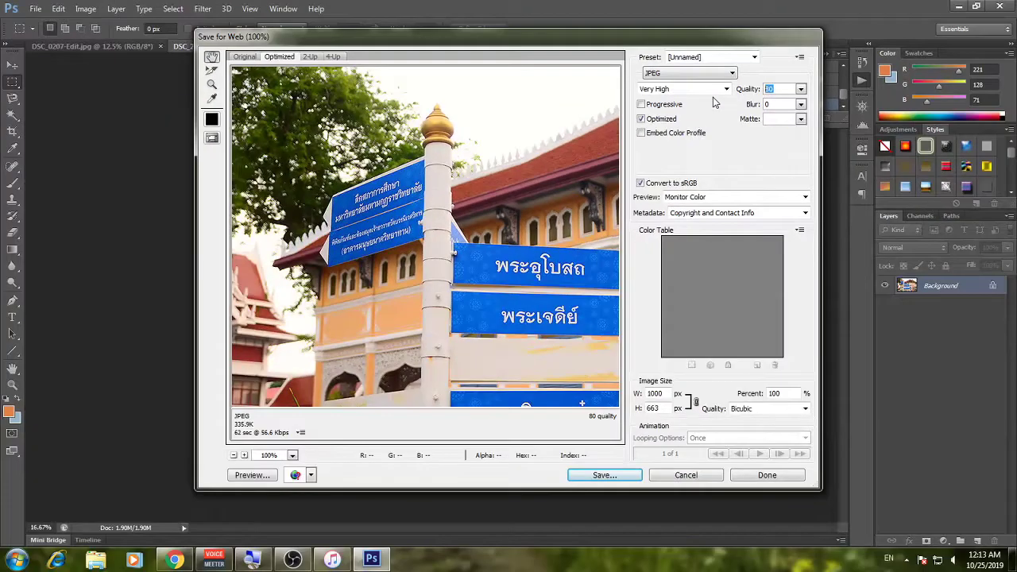
left_click(600, 477)
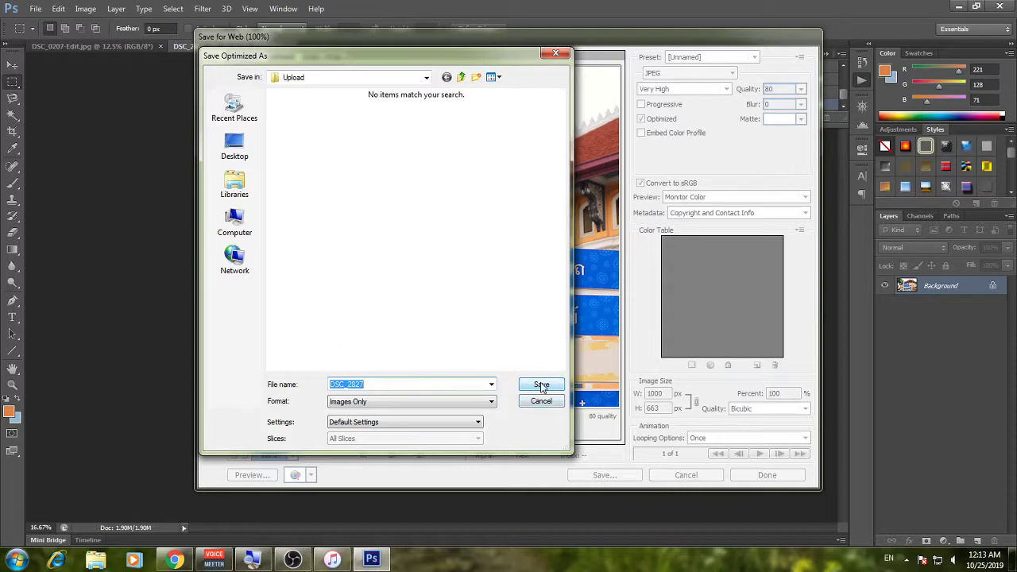
left_click(541, 386)
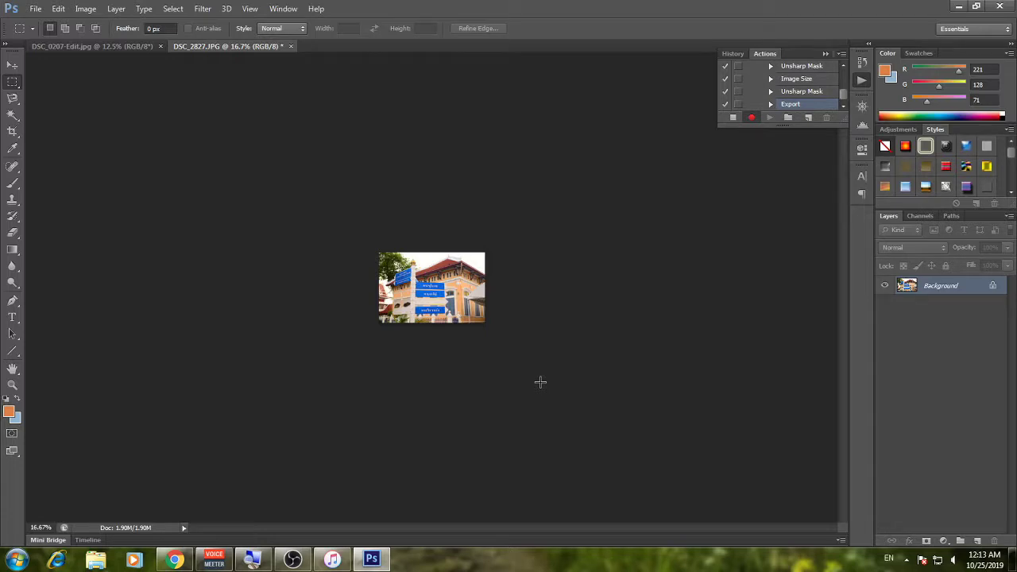
- Stop recording LC_Facebook and close DSC_2827 without saving changes
key("super")
key("super")
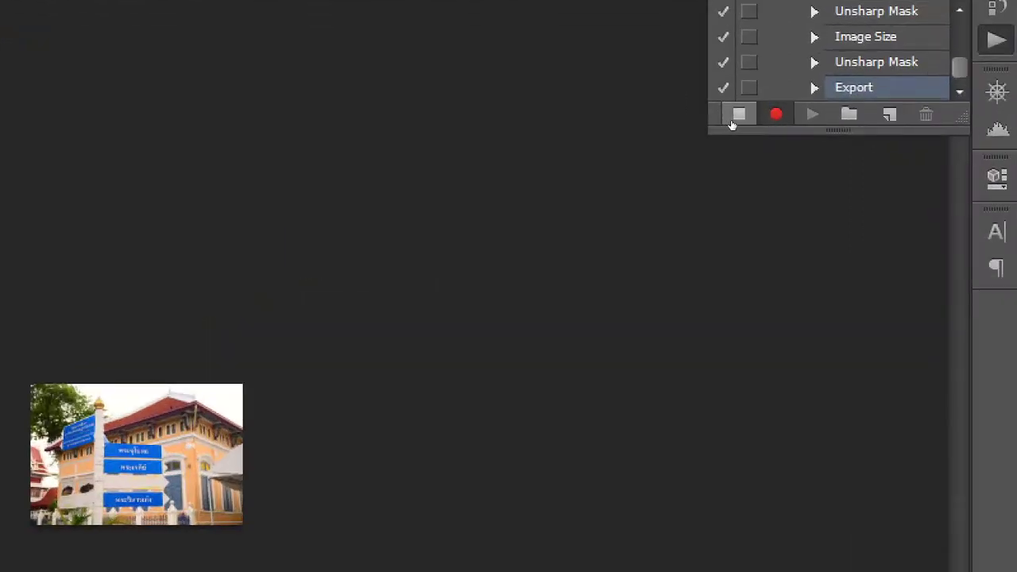
left_click(731, 119)
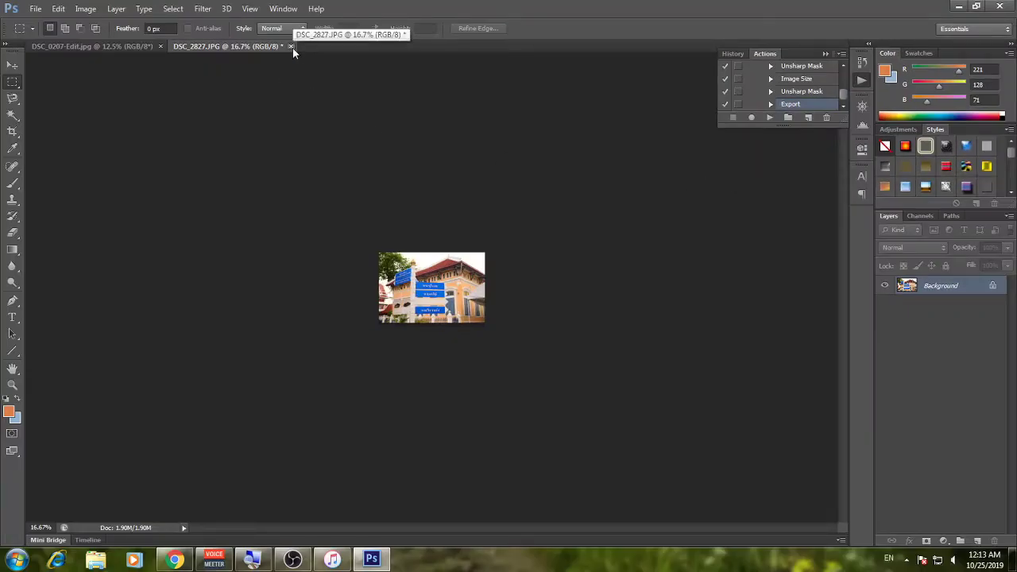
left_click(291, 46)
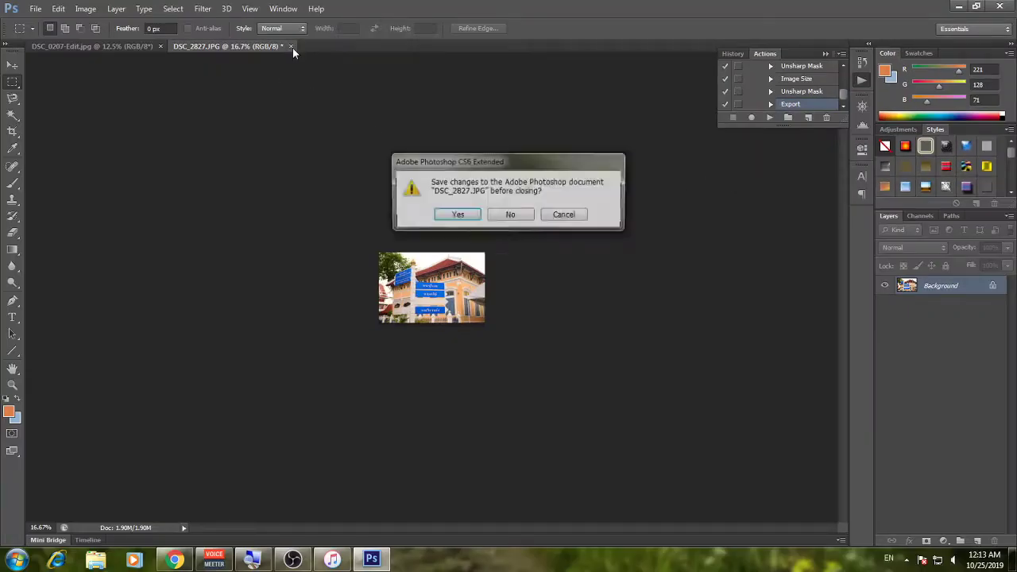
left_click(510, 215)
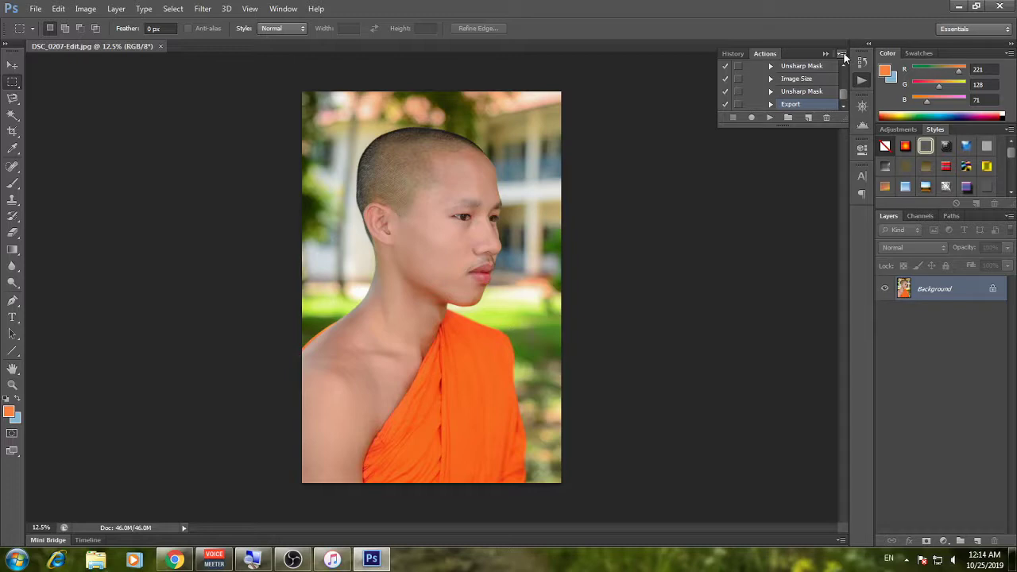
- Add a new action named PT_Facebook to the Default Actions set and begin recording
left_click(842, 54)
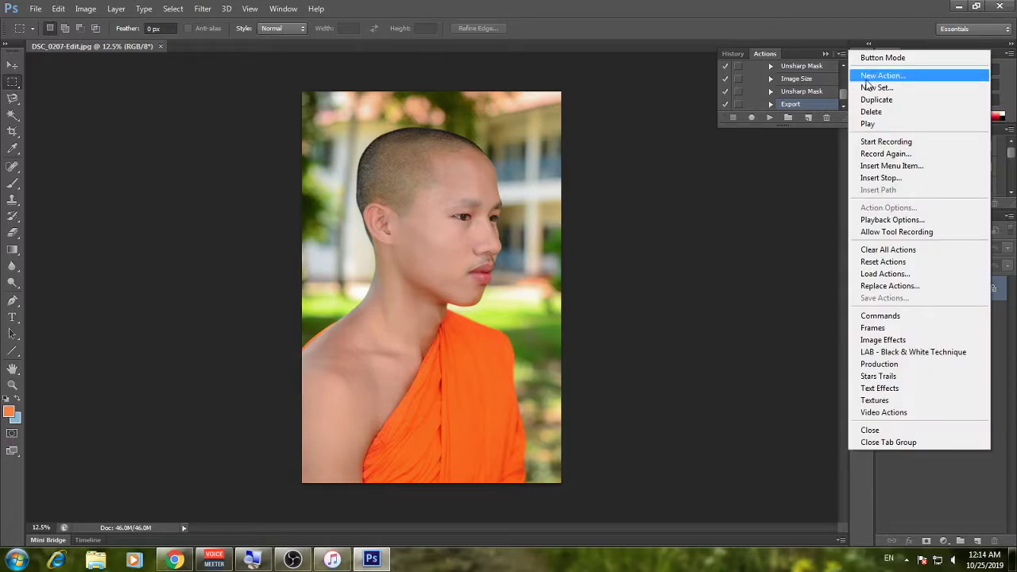
left_click(867, 78)
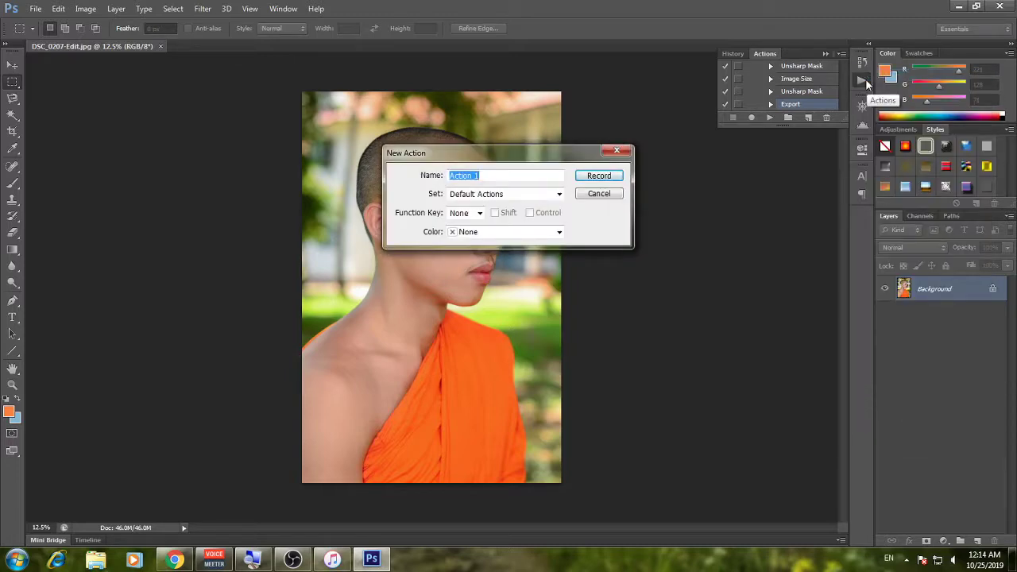
type("PT")
type("_Fac")
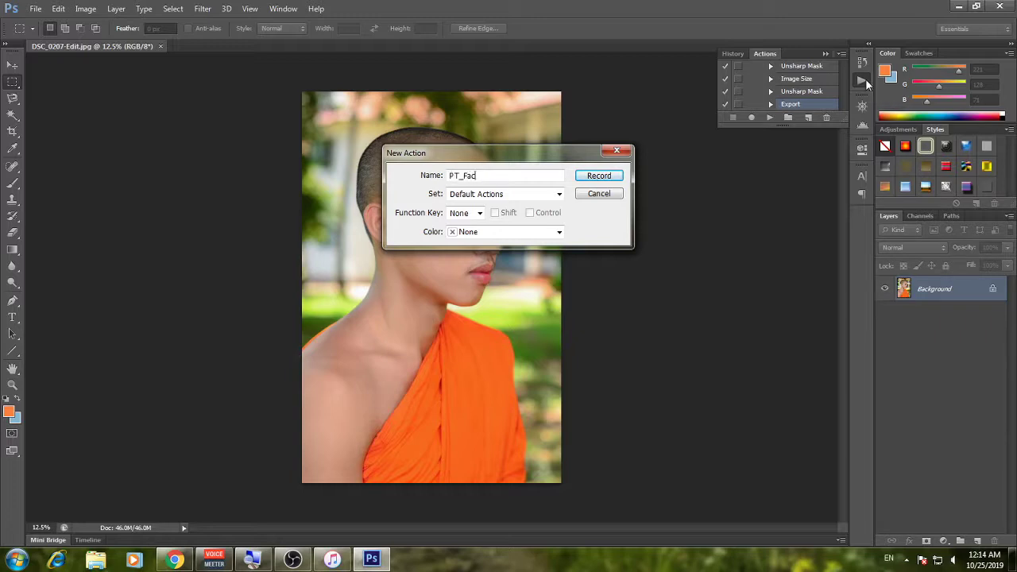
type("ebook")
left_click(607, 178)
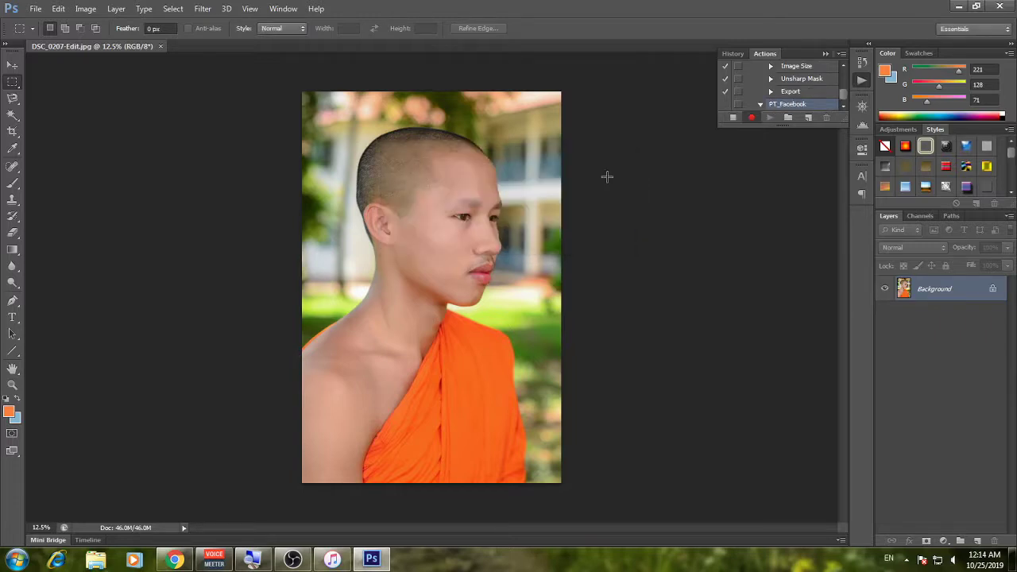
- Resize the photo to 4000 px tall and apply Unsharp Mask
left_click(86, 9)
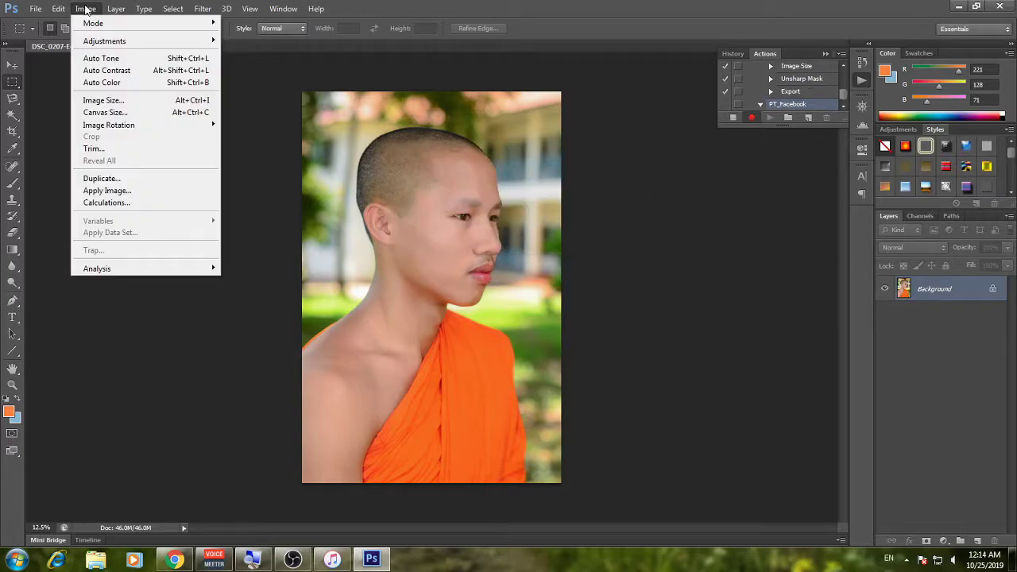
left_click(101, 99)
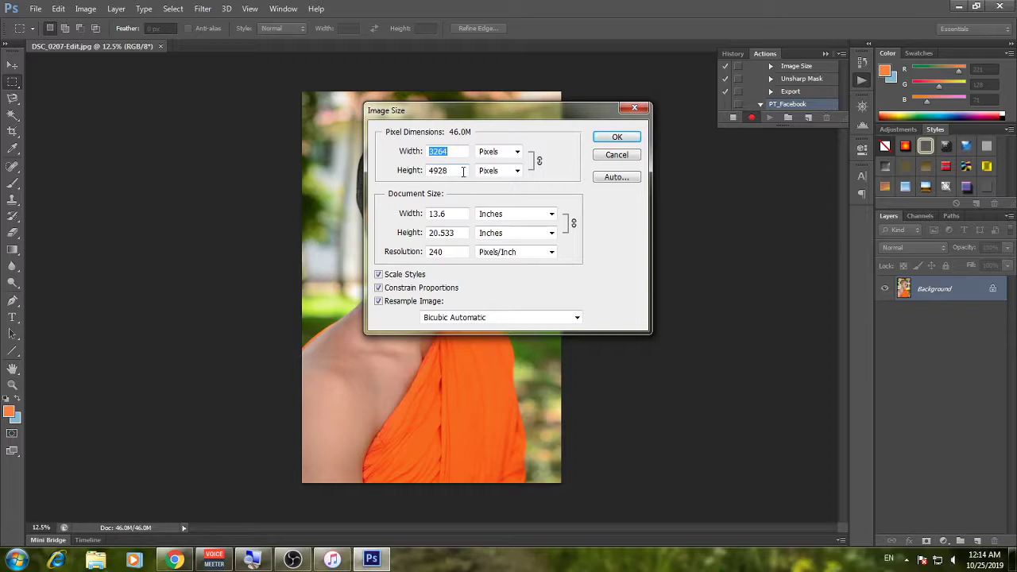
key("Tab")
type("4000")
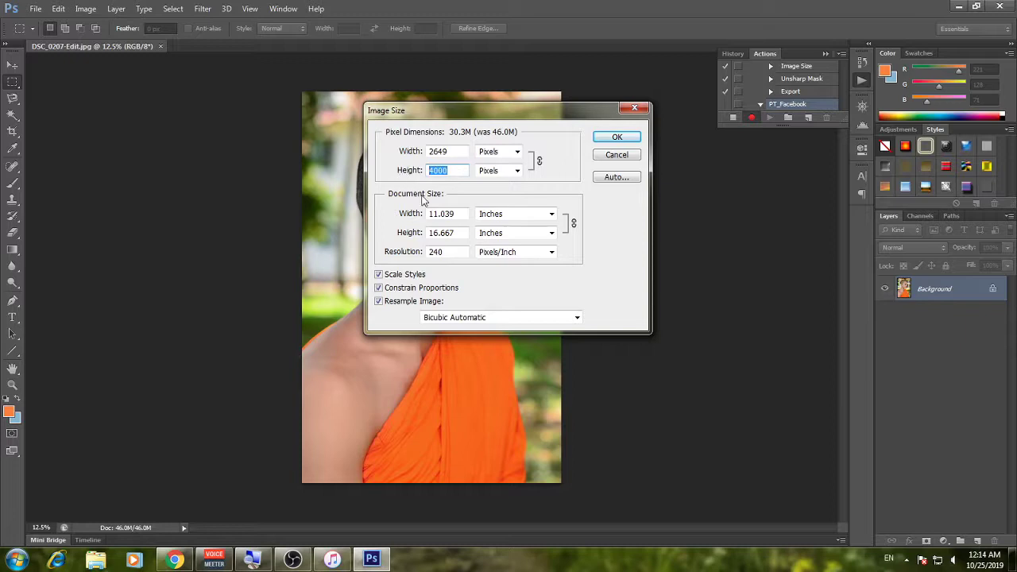
left_click(609, 138)
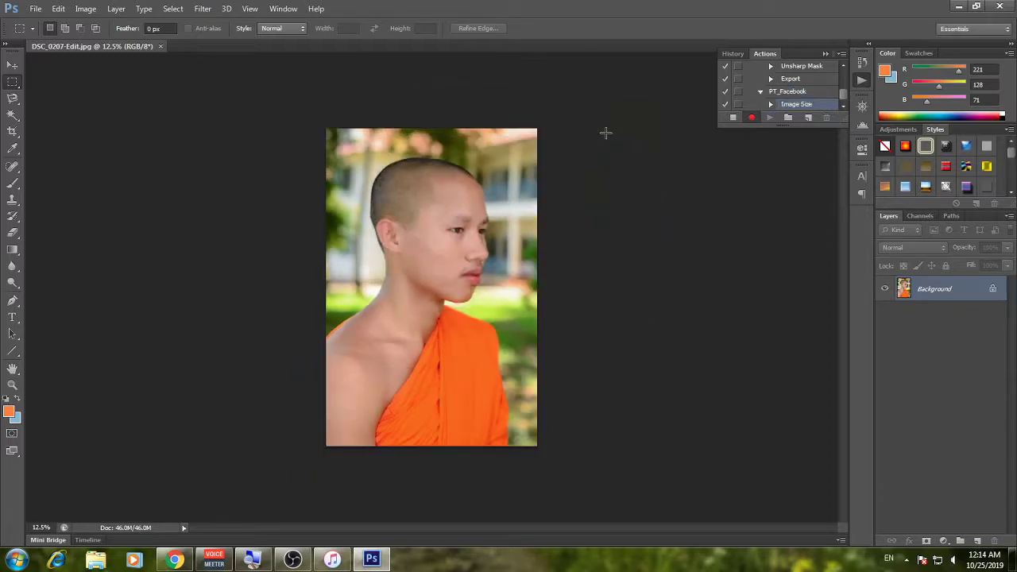
left_click(205, 9)
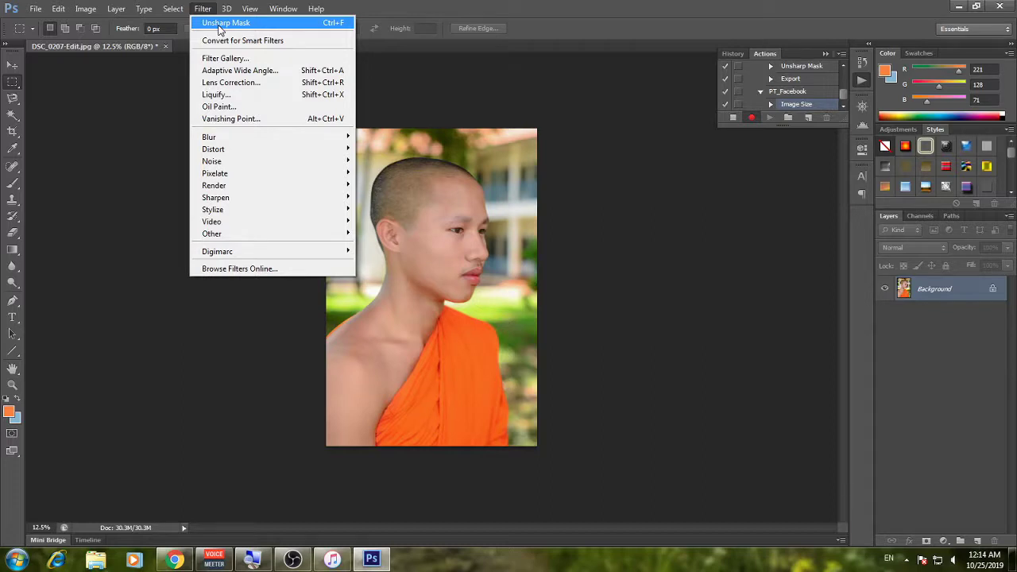
left_click(219, 28)
- Resize the photo to 3000 px tall and sharpen it again
left_click(83, 11)
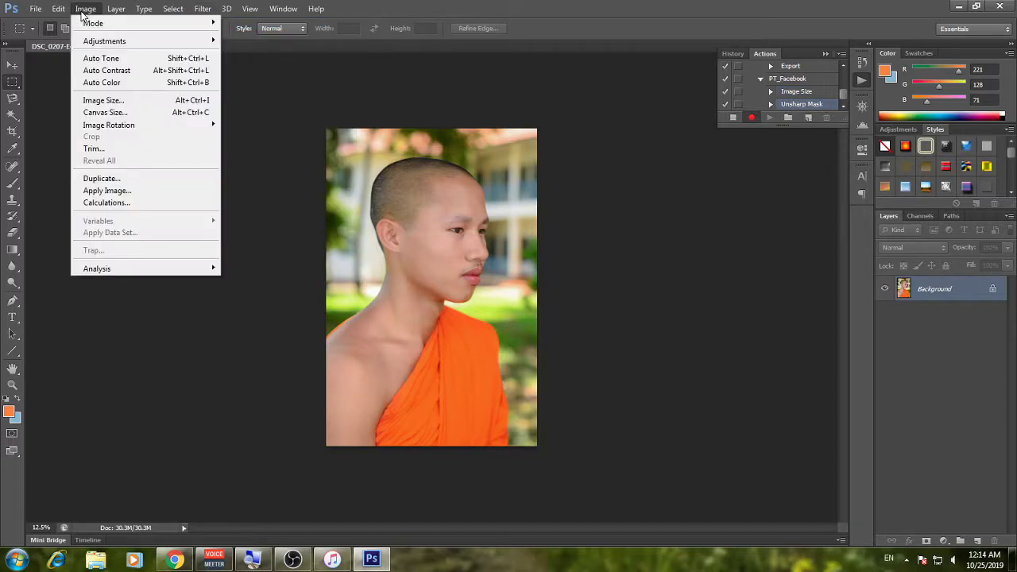
left_click(102, 100)
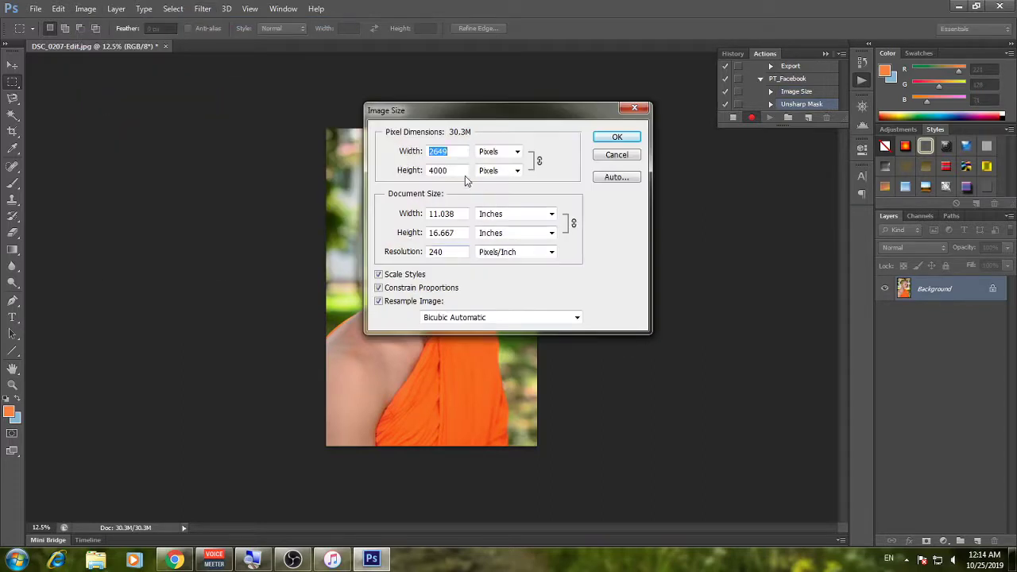
key("Tab")
type("3000")
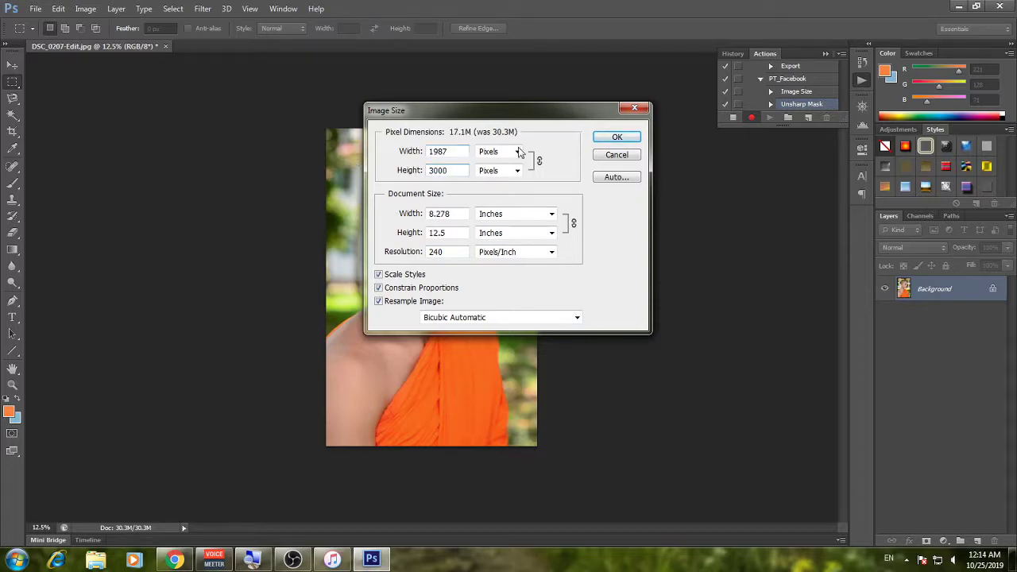
left_click(612, 139)
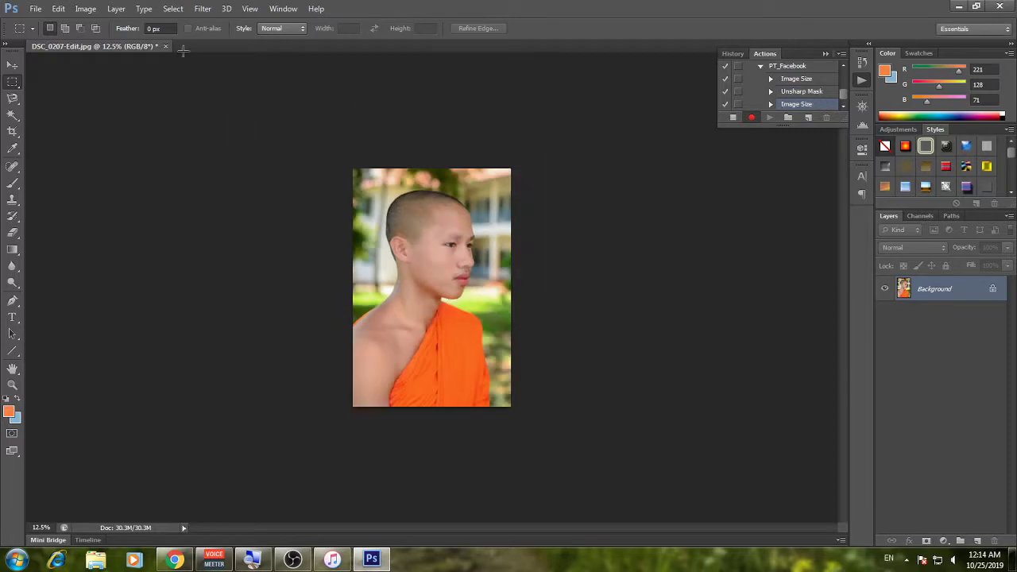
left_click(202, 9)
left_click(226, 22)
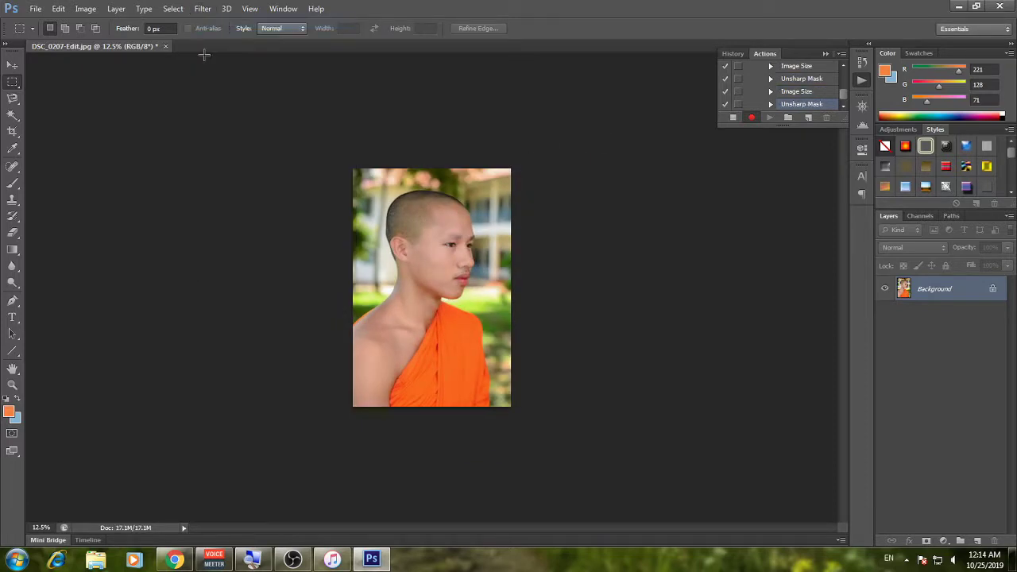
- Resize the photo to 1325 × 2000 pixels and reapply the sharpening filter
left_click(85, 9)
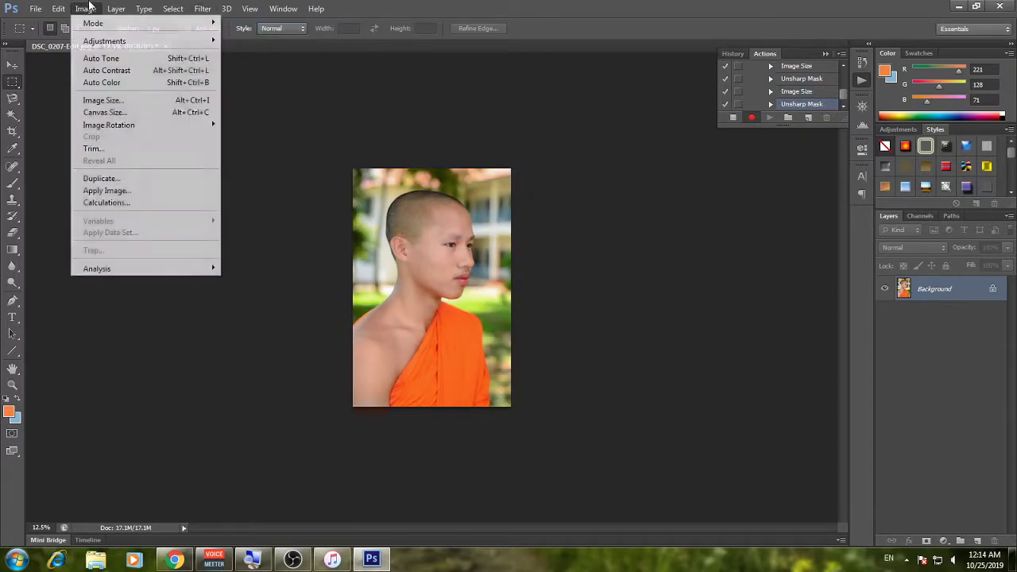
left_click(102, 99)
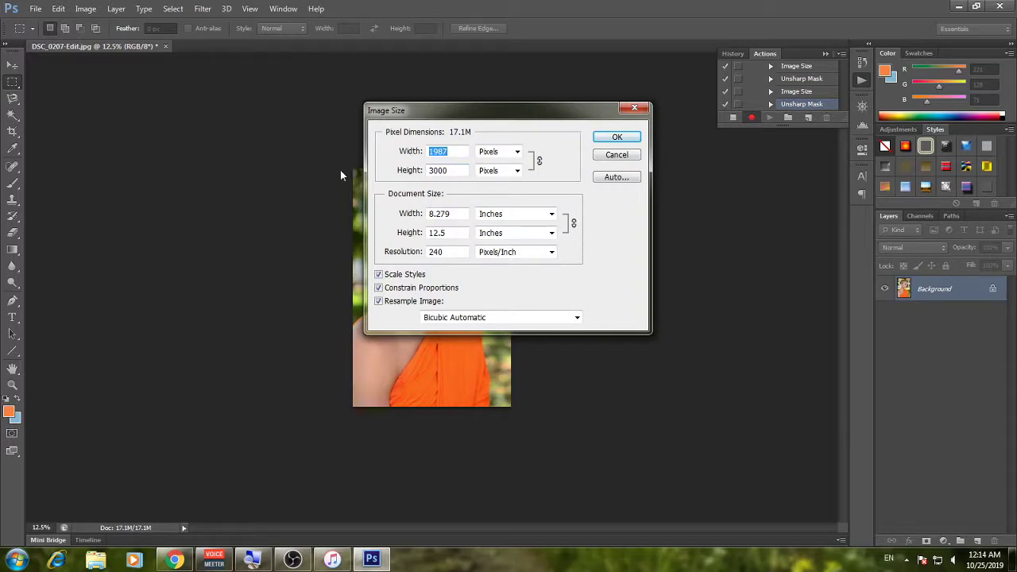
type("13")
key("Tab")
type("20")
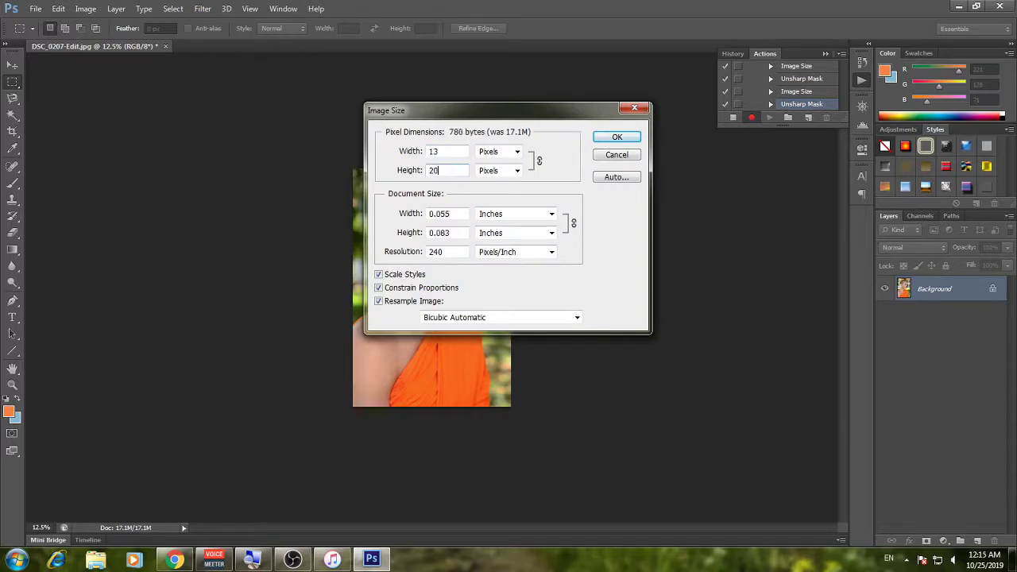
type("00")
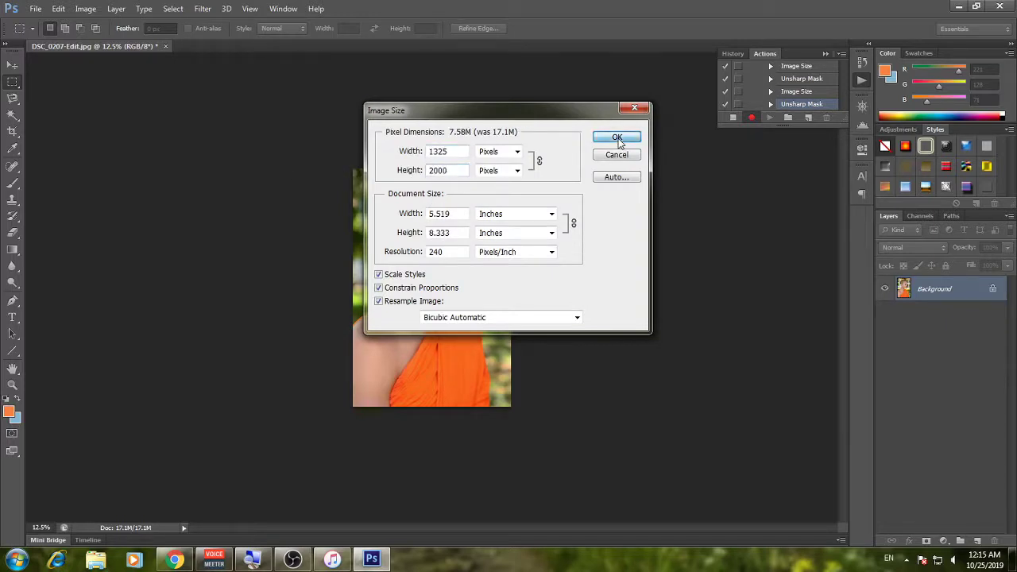
left_click(617, 139)
left_click(203, 8)
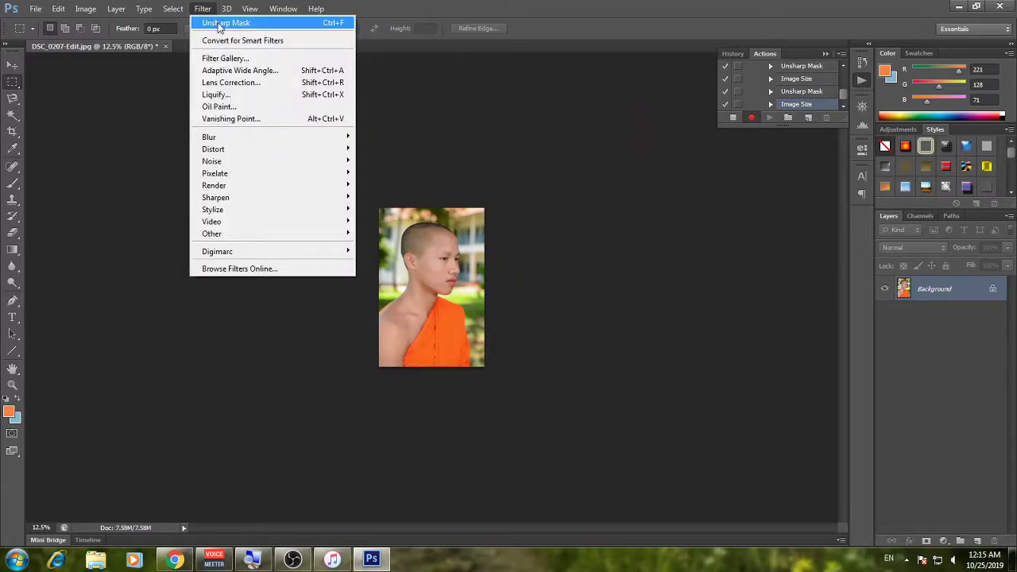
left_click(219, 23)
- Shrink the photo to 663 × 1000 pixels in Image Size
left_click(86, 9)
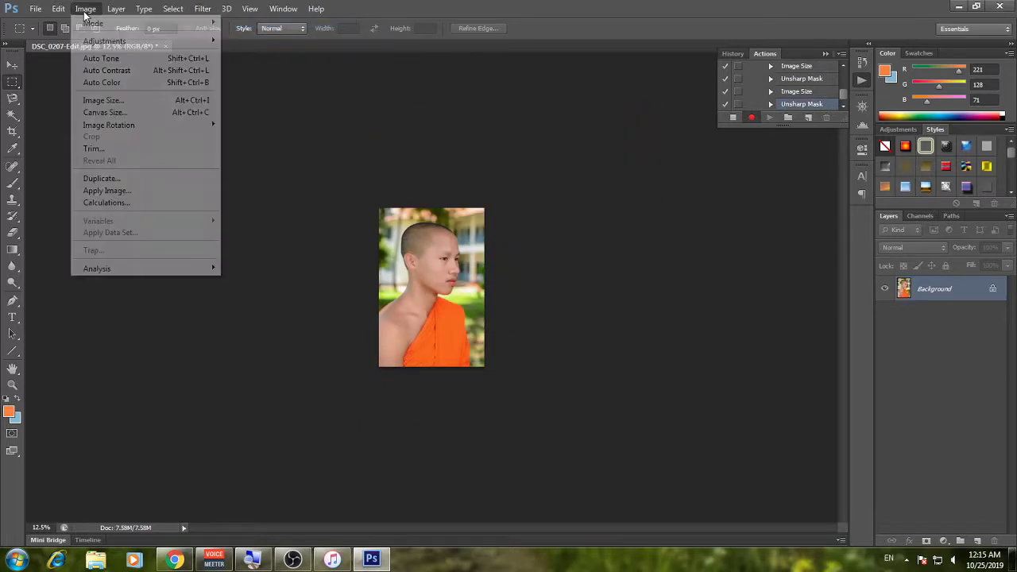
left_click(106, 101)
key("Tab")
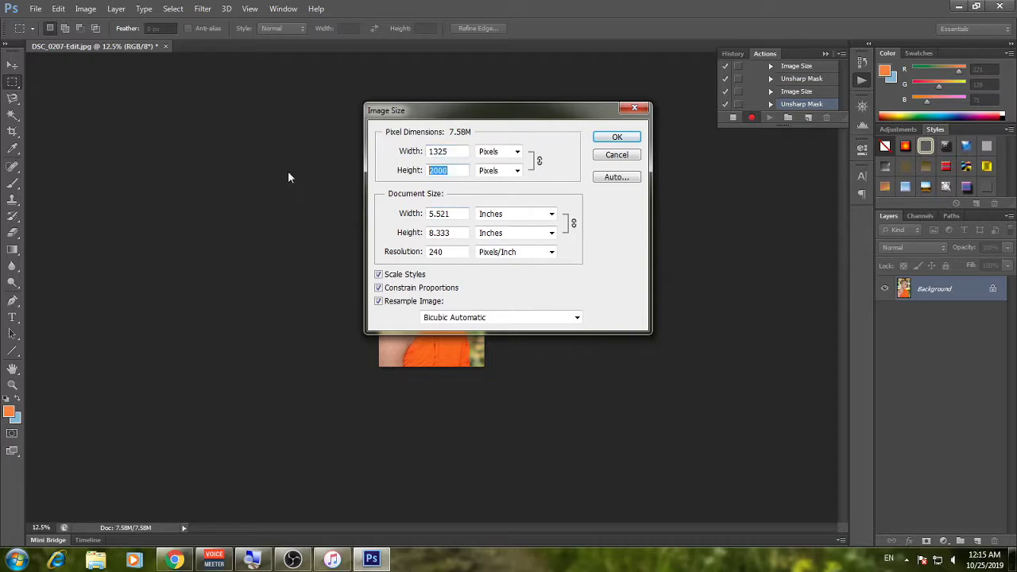
type("1000")
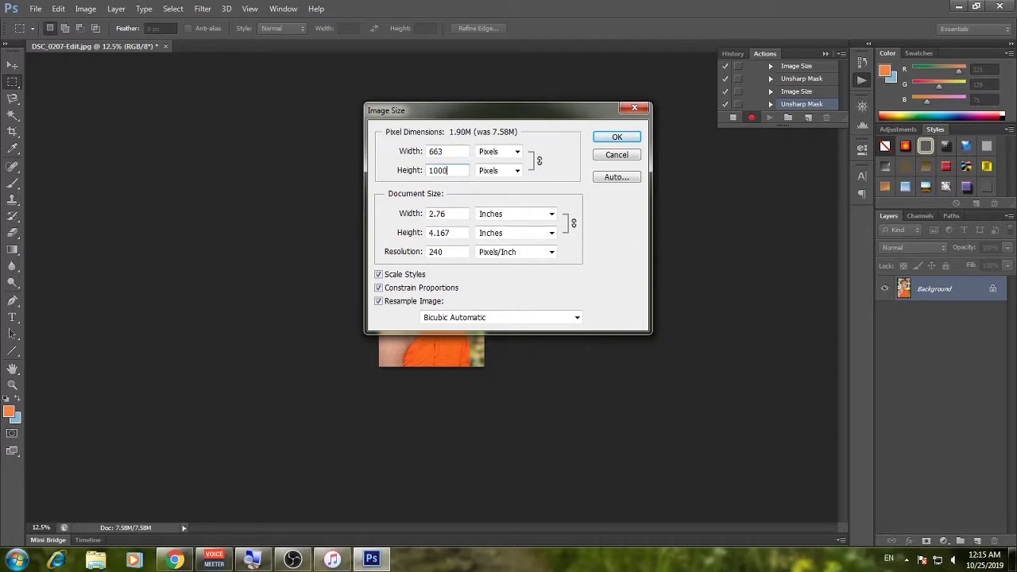
left_click(617, 136)
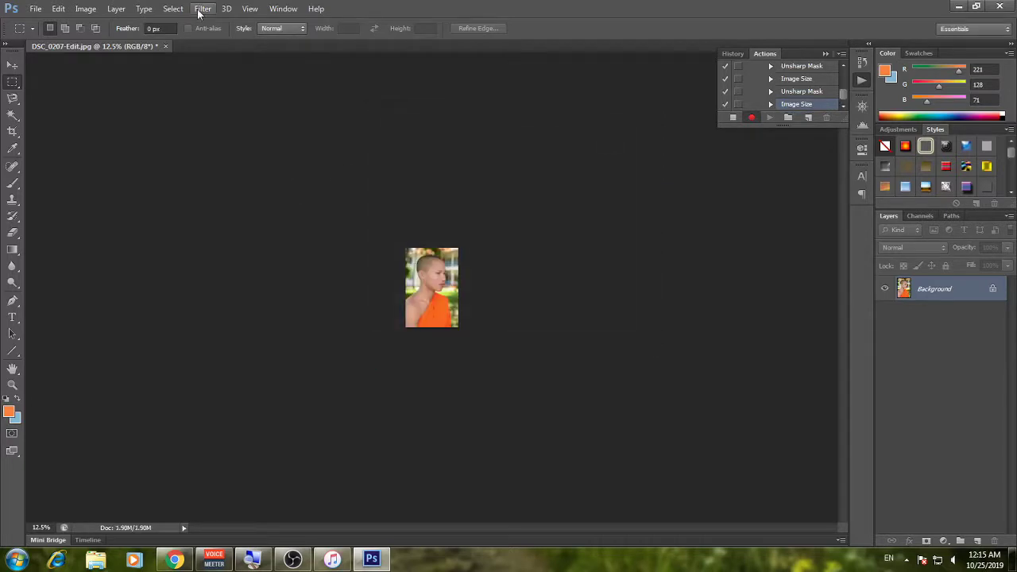
- Sharpen the reduced photo and set the Save for Web format to JPEG
left_click(203, 9)
left_click(226, 23)
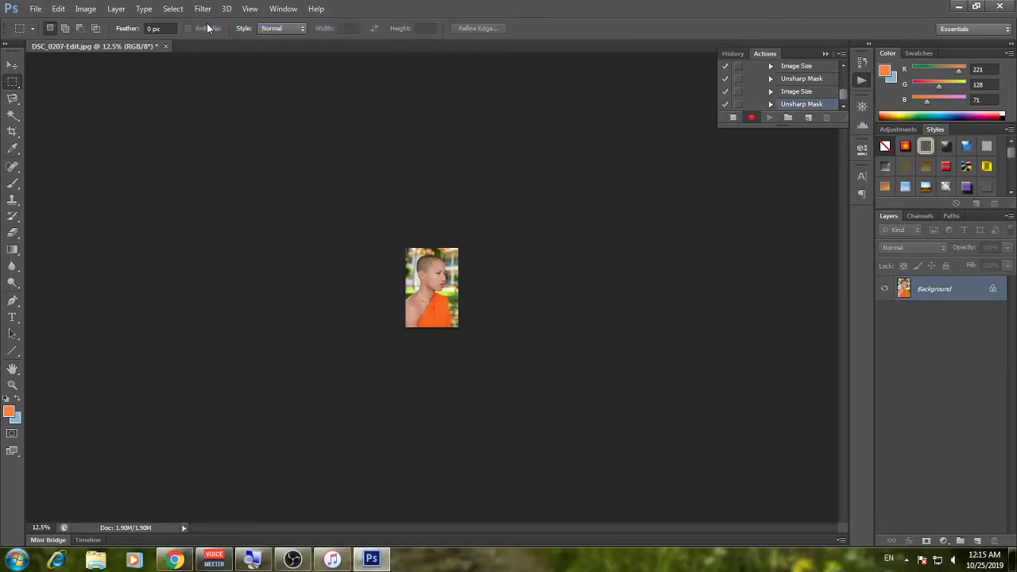
left_click(36, 9)
left_click(62, 185)
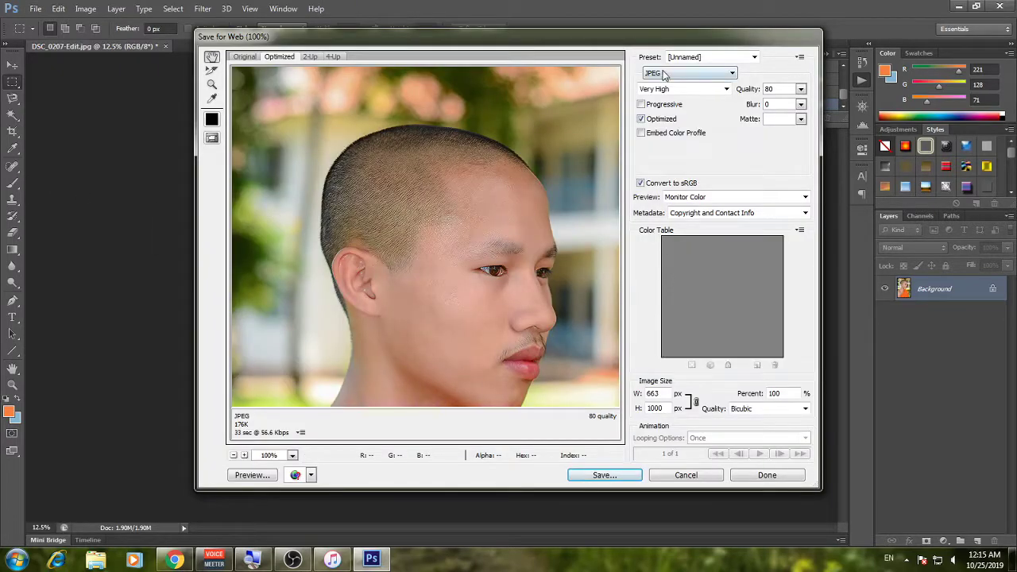
left_click(664, 73)
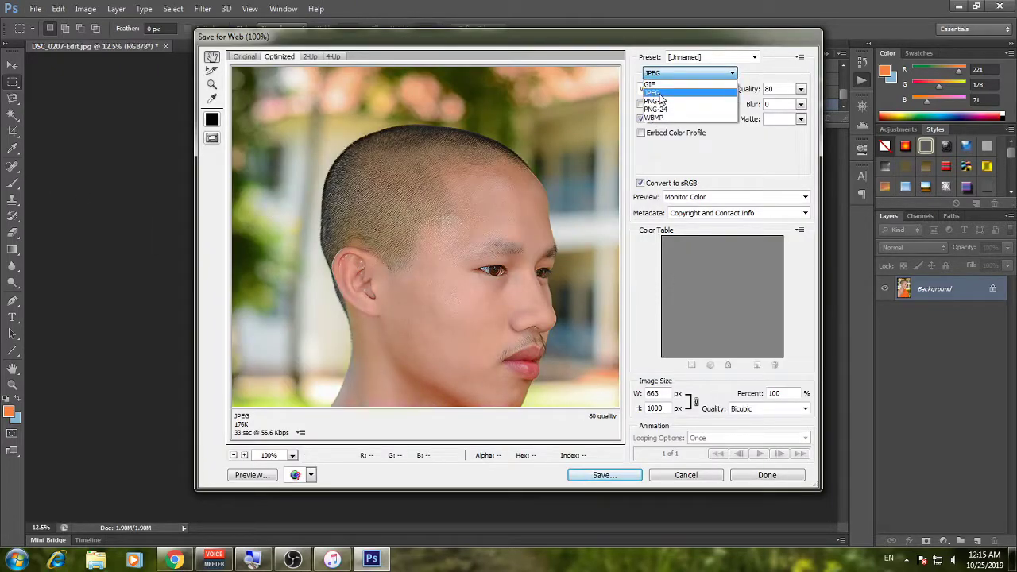
left_click(663, 94)
- Save the Very High quality JPEG into Upload and close the original without saving
key("Tab")
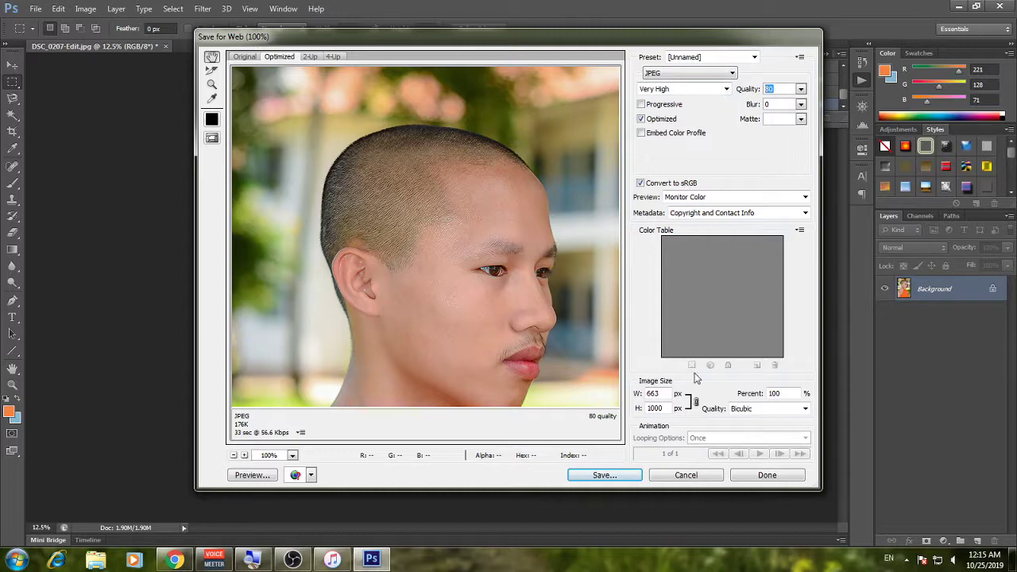
left_click(603, 474)
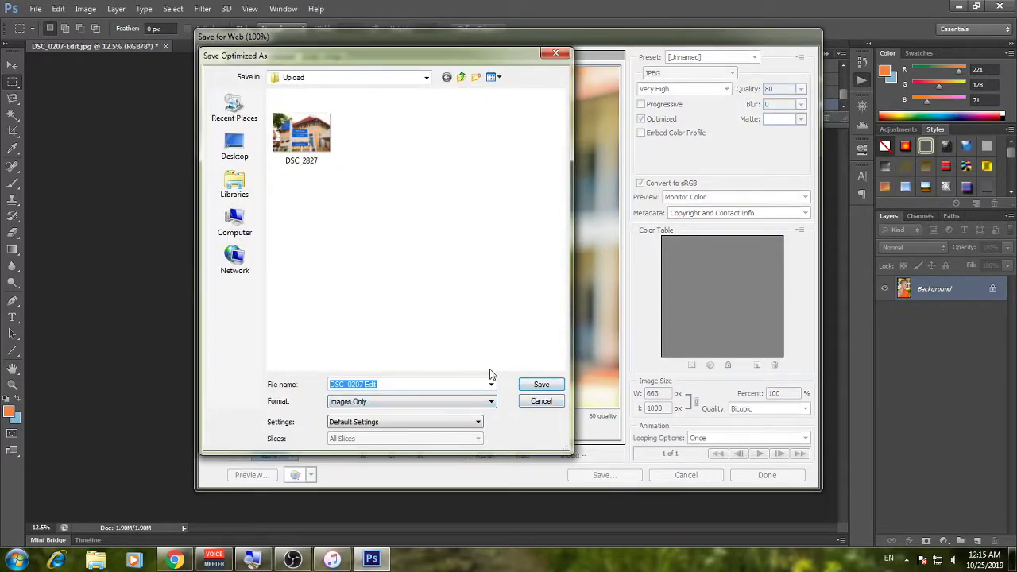
left_click(540, 386)
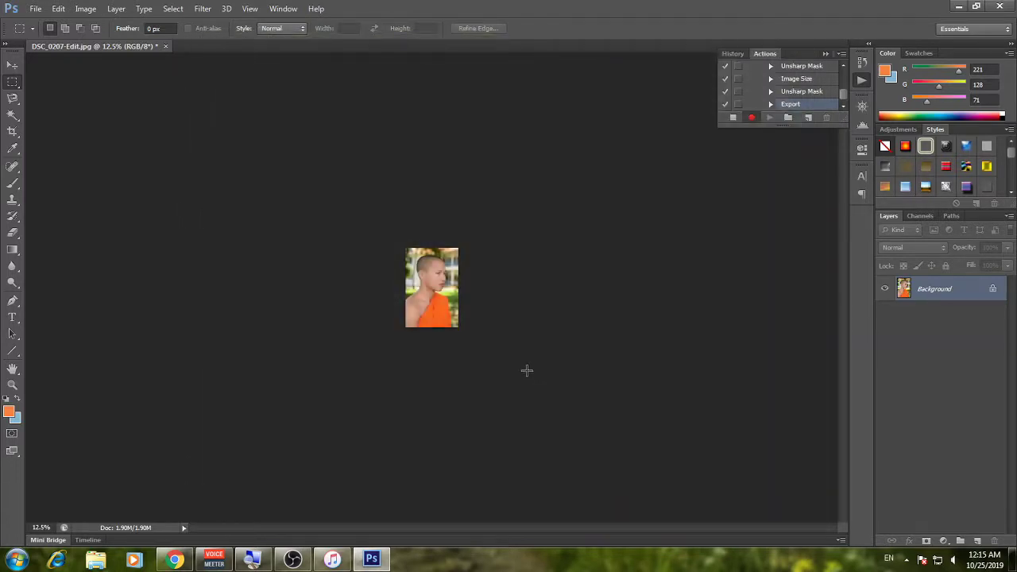
left_click(165, 46)
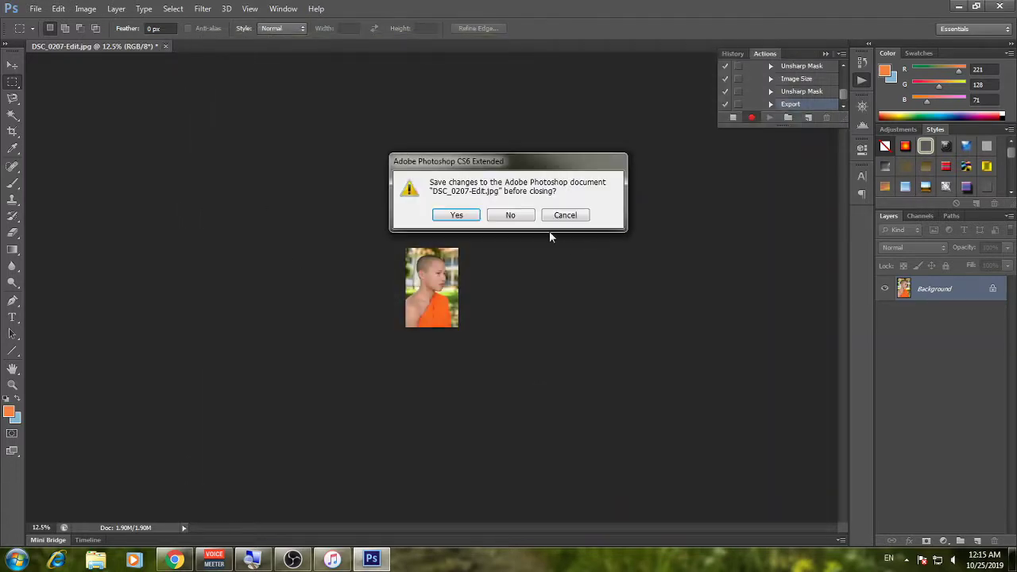
left_click(521, 220)
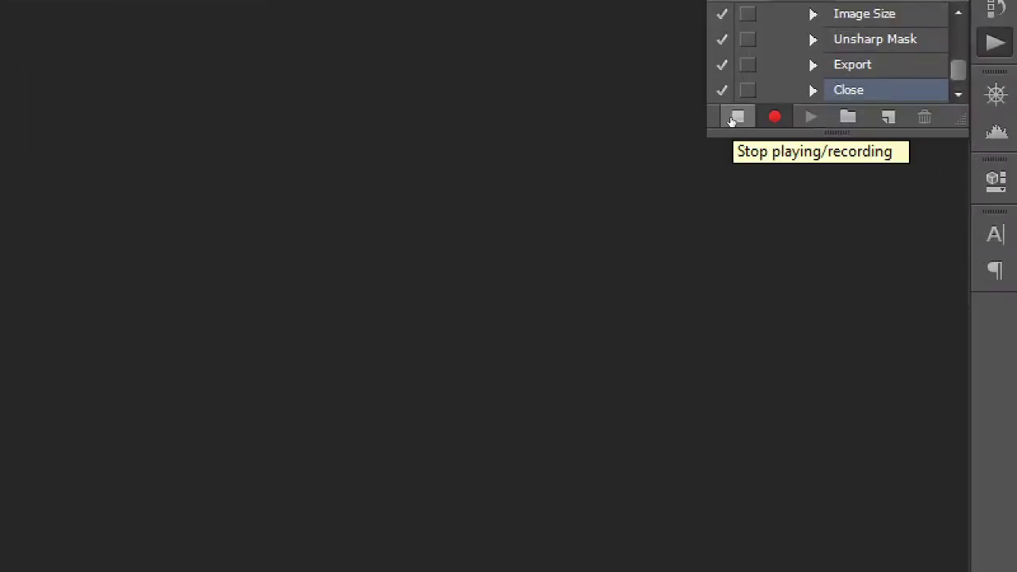
- Stop recording PT_Facebook, collapse its steps, and select the LC_Facebook action
left_click(733, 119)
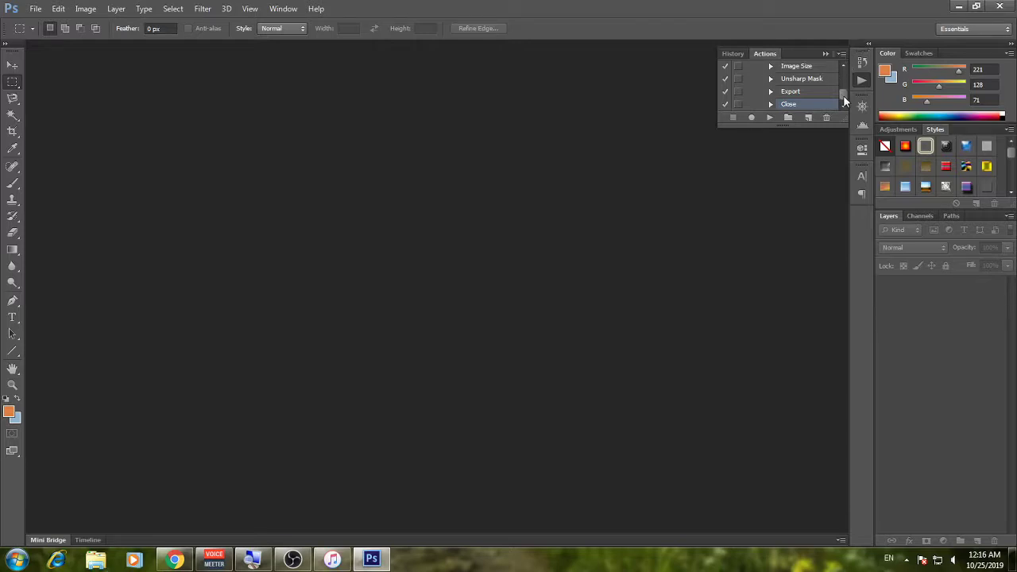
left_click_drag(843, 96, 844, 91)
left_click(761, 85)
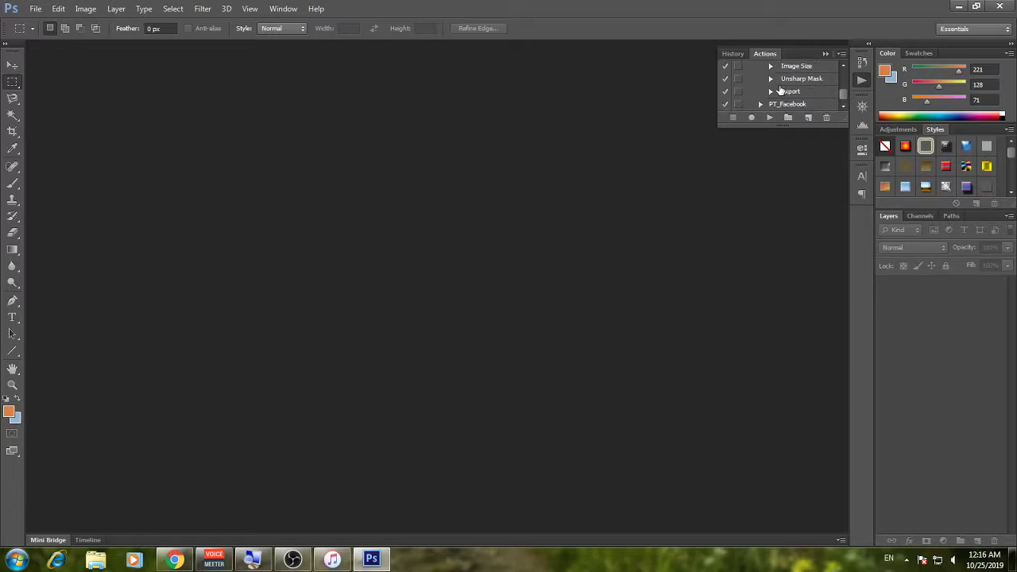
left_click(794, 104)
left_click_drag(847, 92, 847, 87)
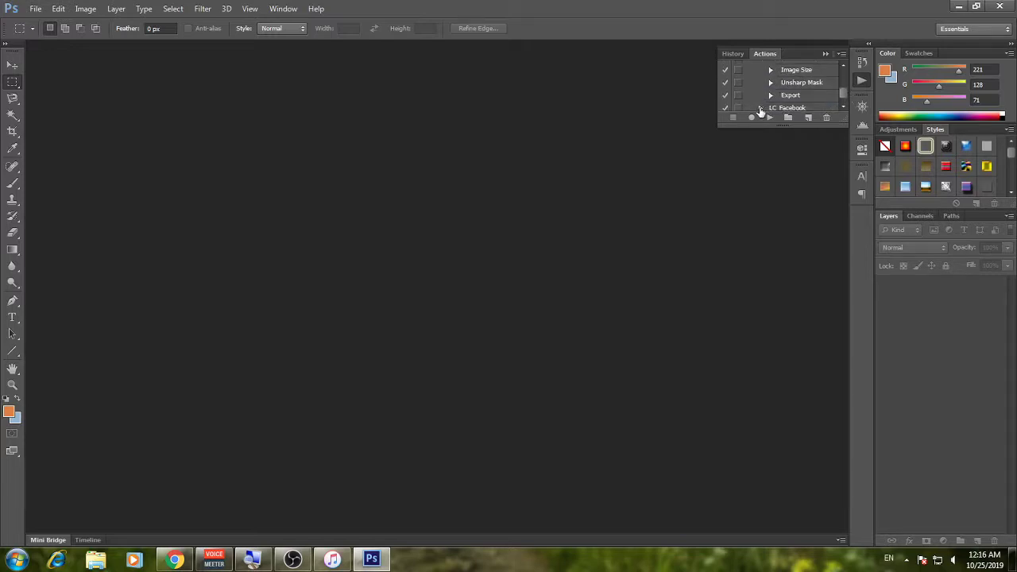
scroll(814, 101, "down", 1)
left_click(810, 92)
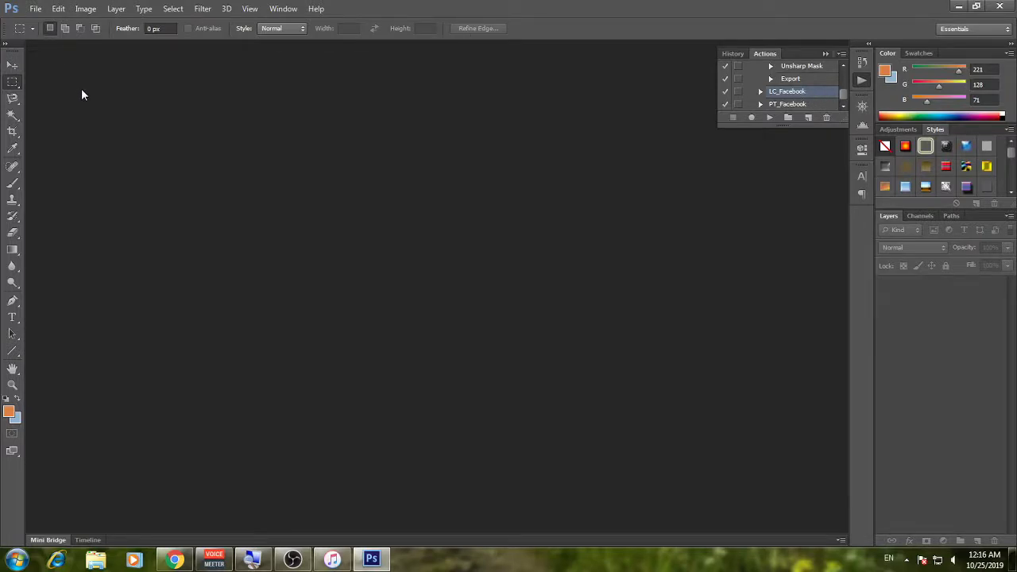
- Start a File > Automate > Batch run with LC_Facebook as the action
left_click(36, 10)
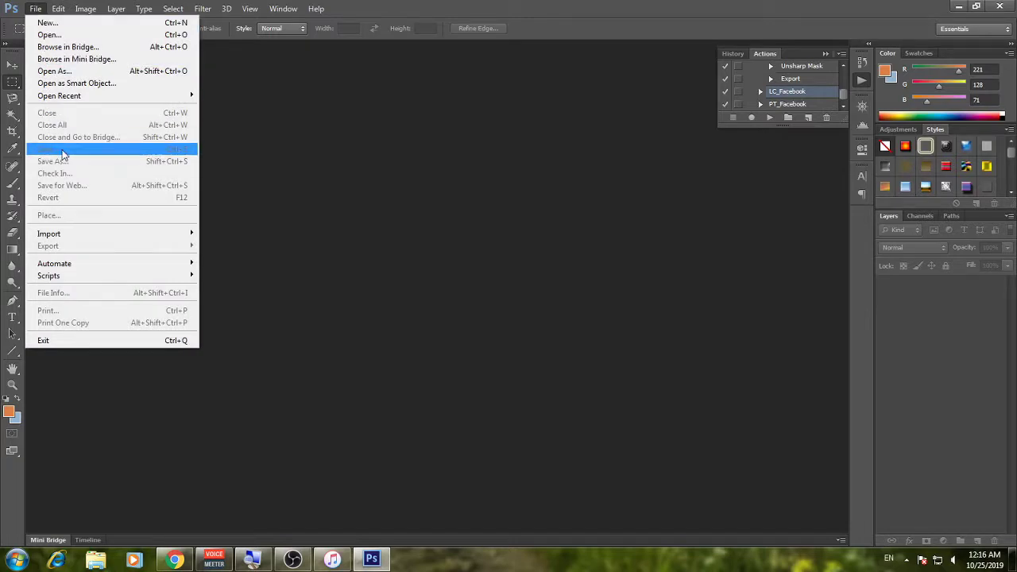
mouse_move(54, 263)
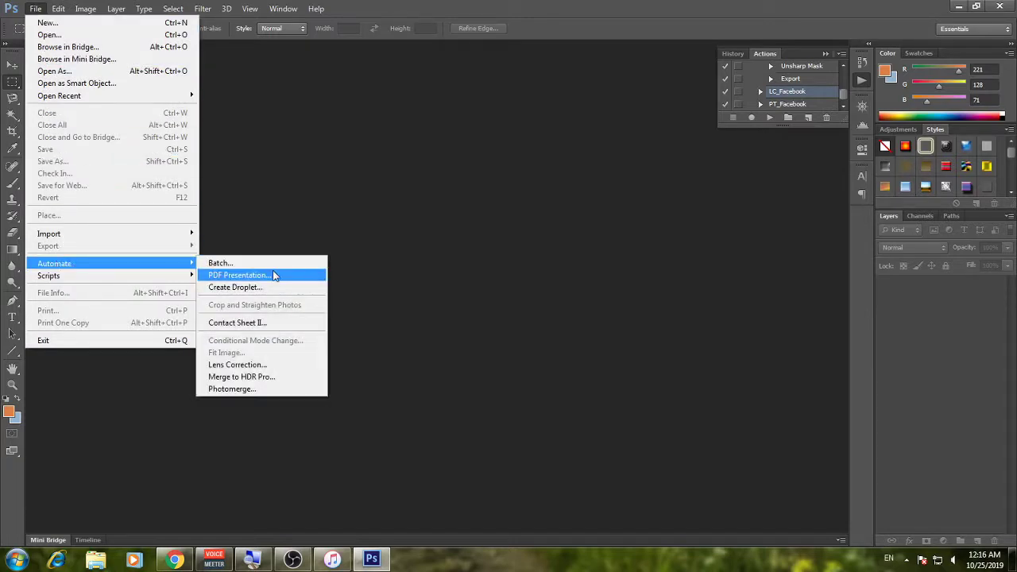
left_click(277, 266)
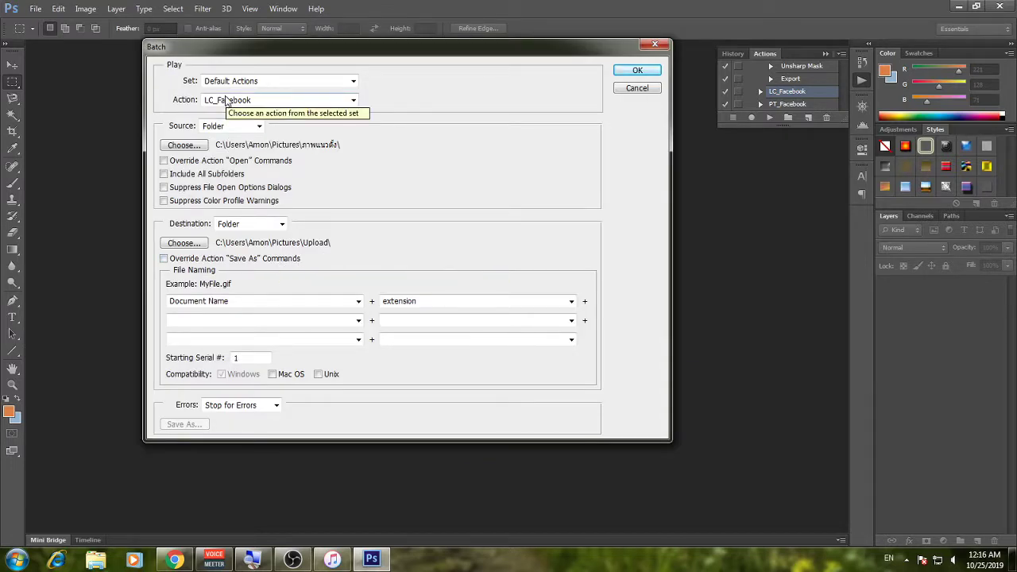
left_click(353, 100)
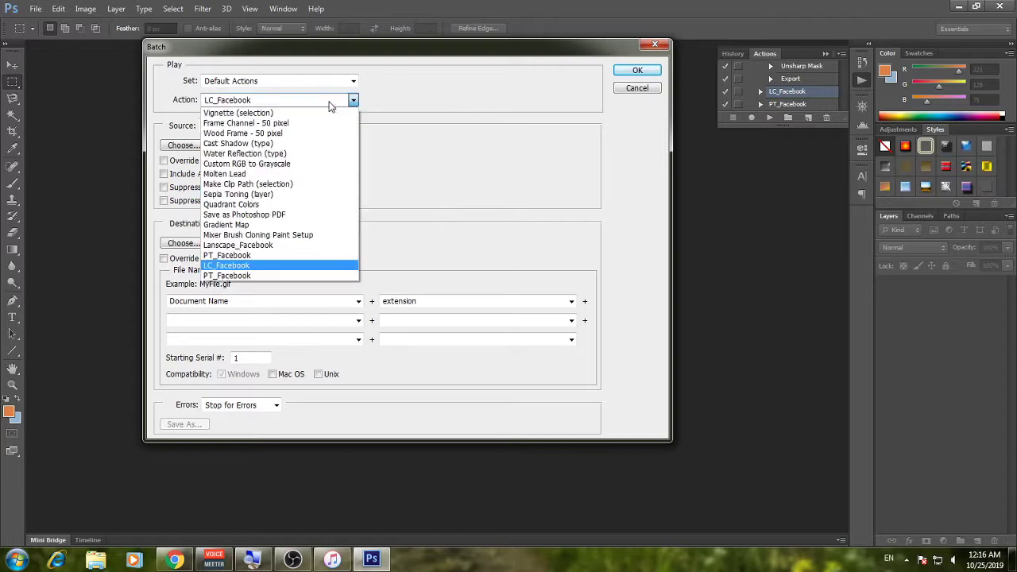
left_click(248, 266)
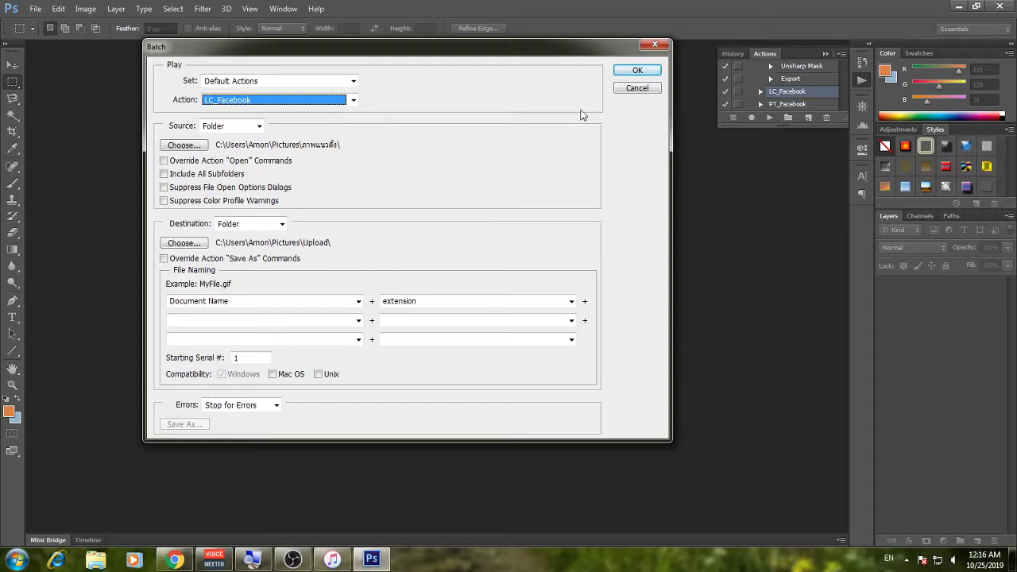
left_click(185, 128)
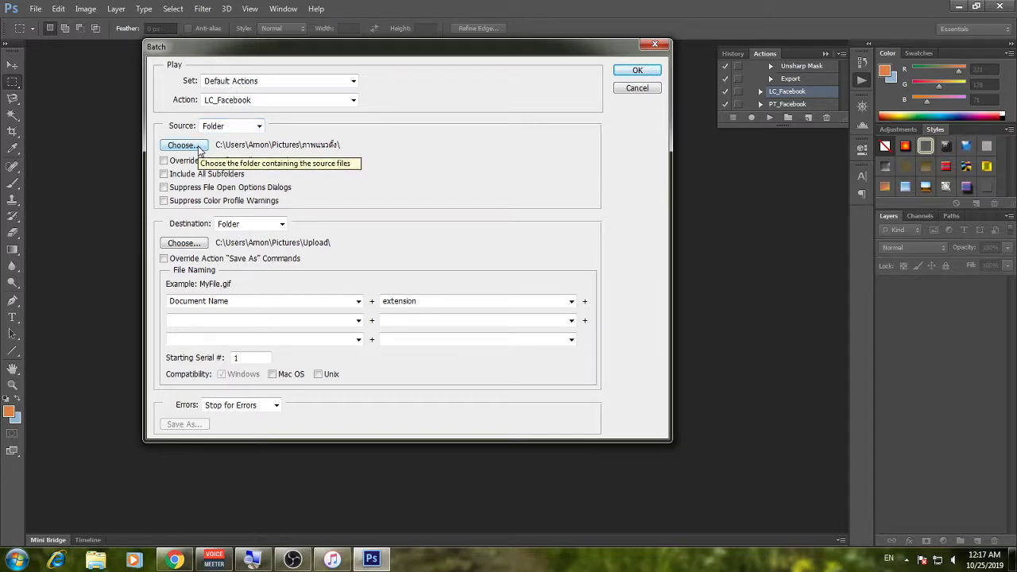
- Set the batch source folder to ภาพแนวนอน and the destination to Pictures\Upload
left_click(198, 149)
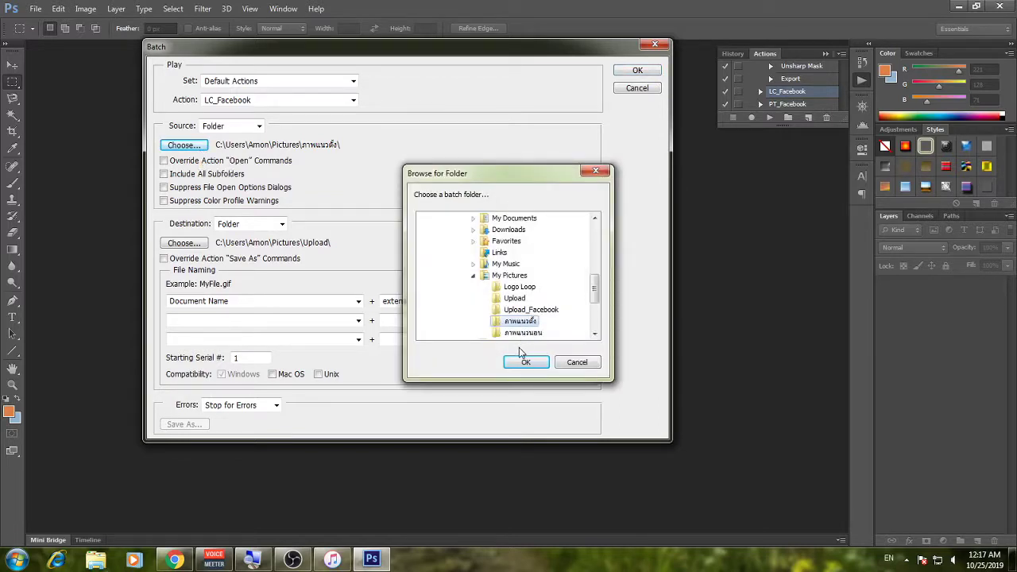
left_click(522, 332)
left_click(525, 363)
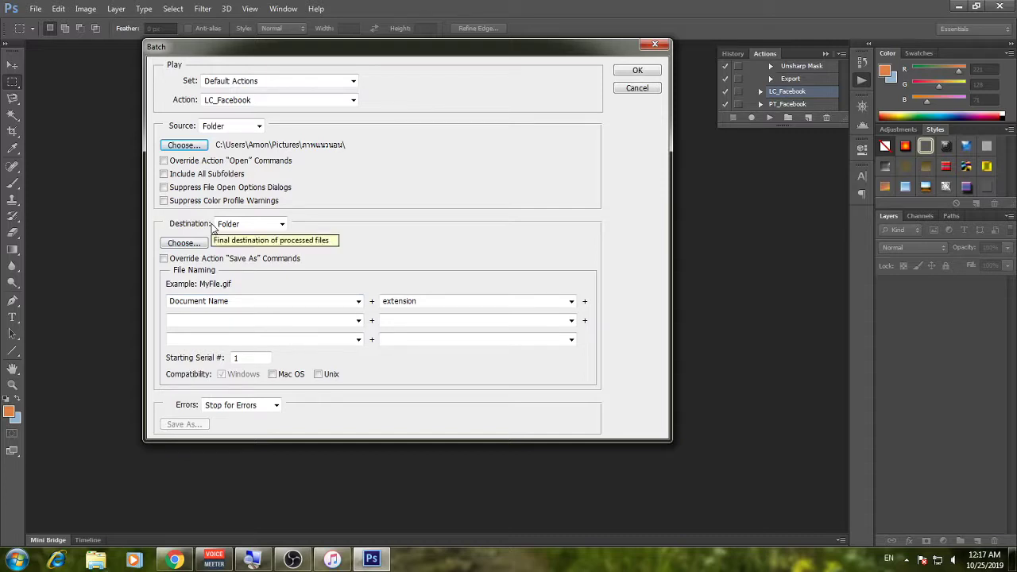
left_click(188, 244)
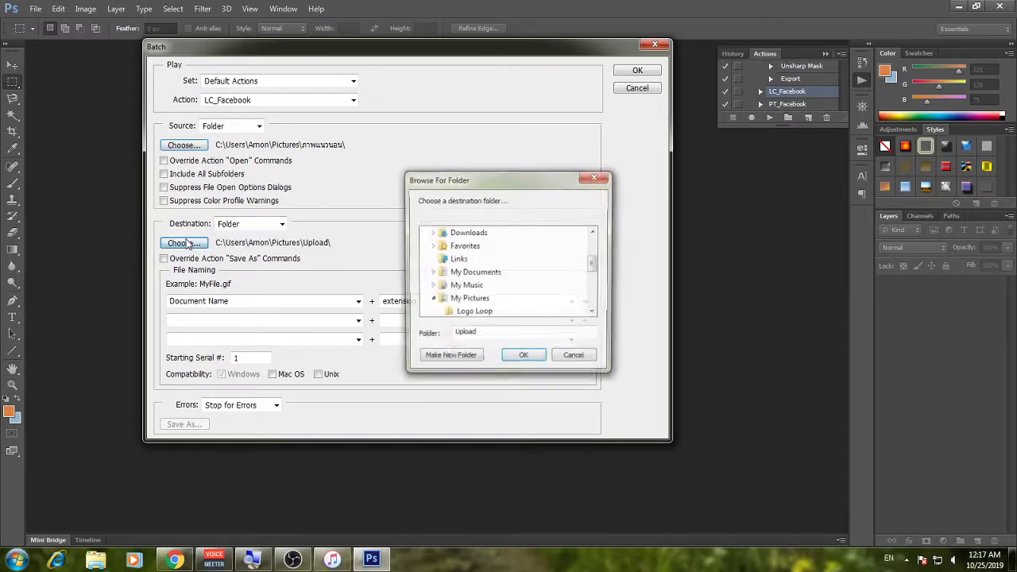
left_click(474, 299)
left_click(469, 286)
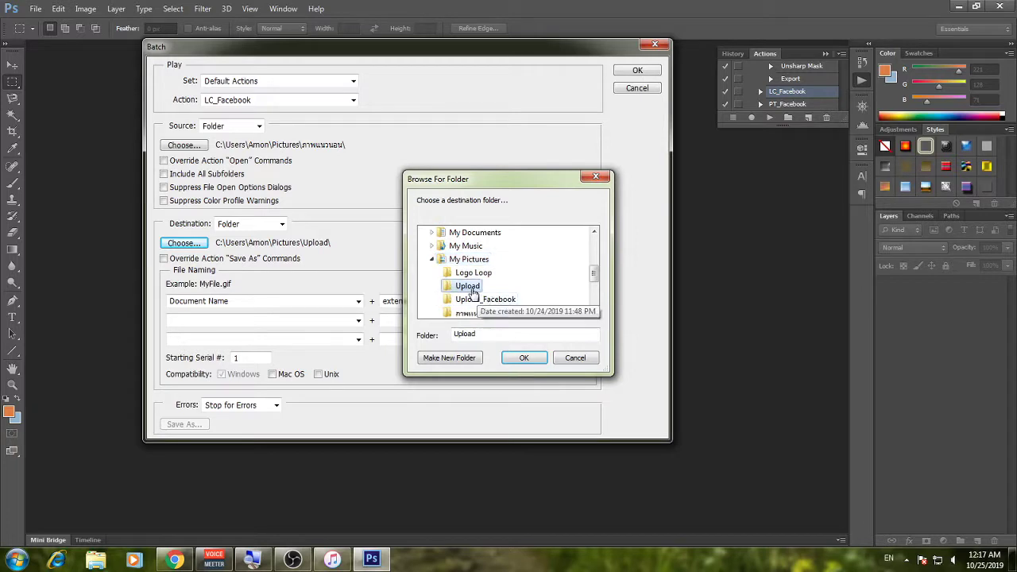
left_click(524, 359)
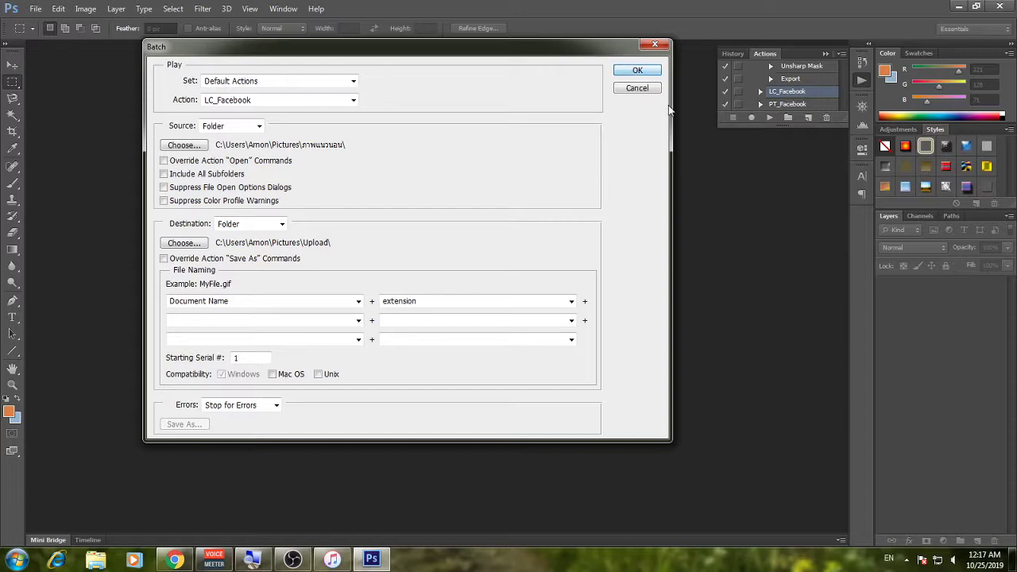
- Run the LC_Facebook batch, accepting JPEG options for each of the four landscape photos
left_click(655, 73)
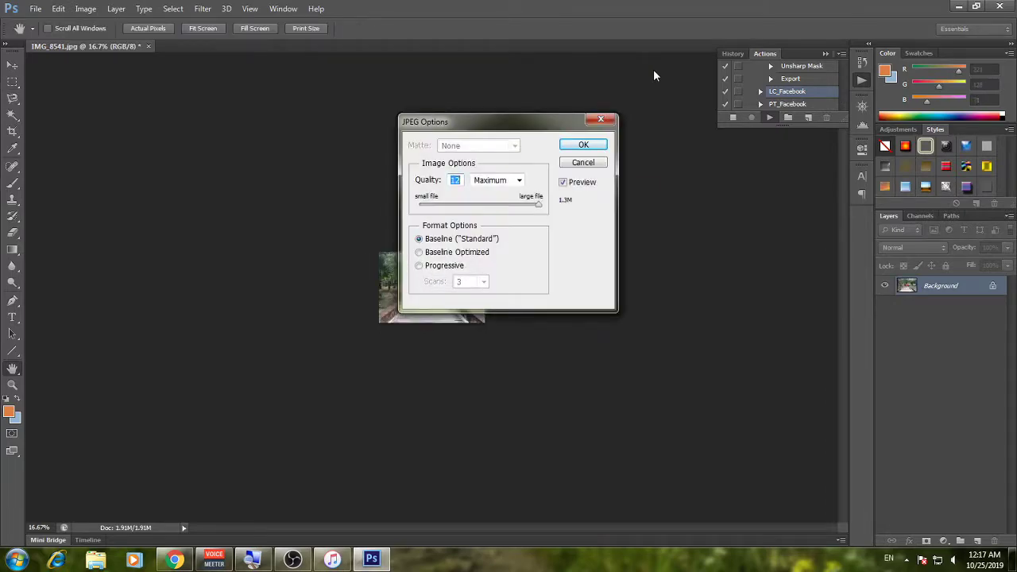
left_click(590, 150)
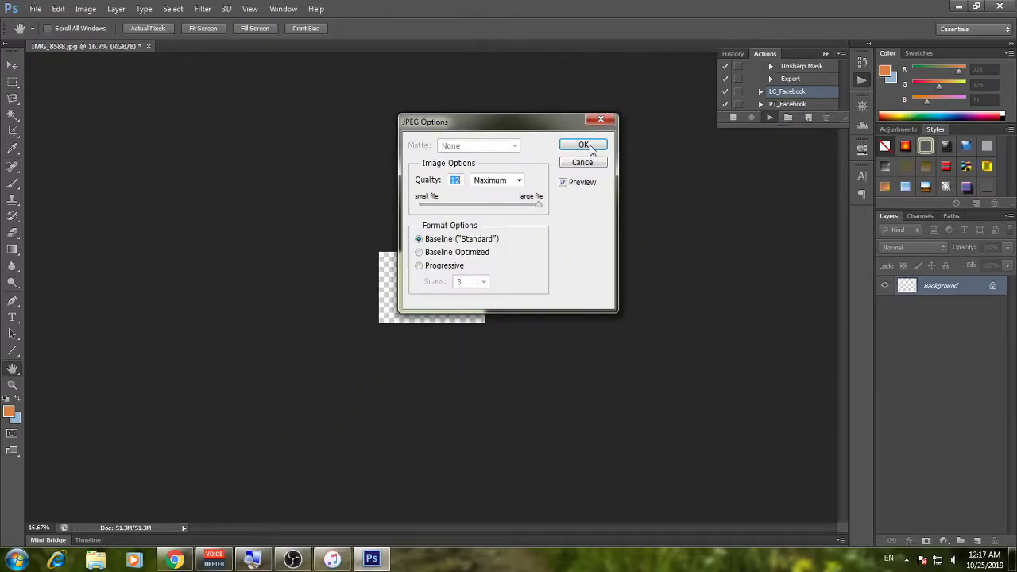
left_click(584, 146)
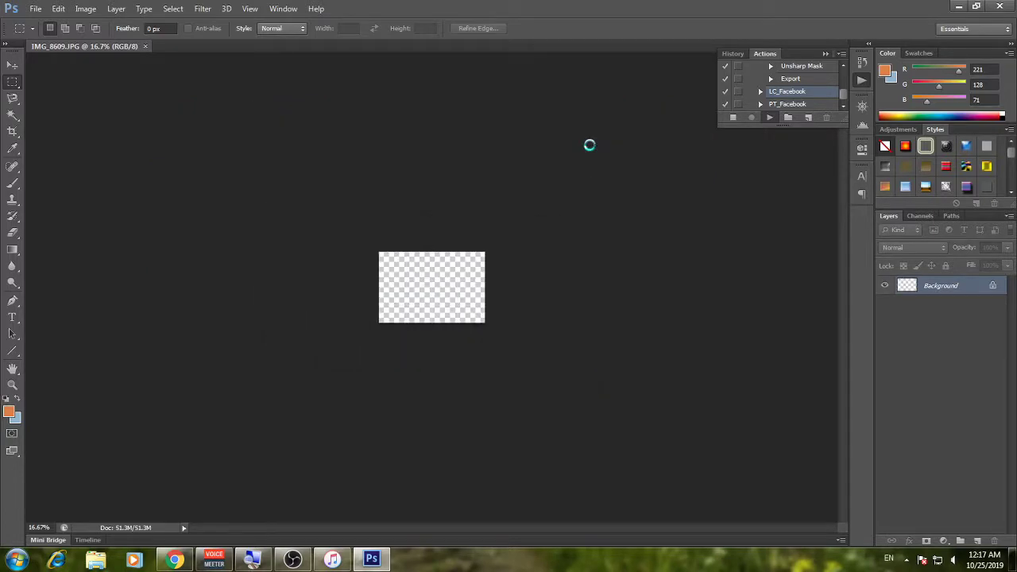
left_click(591, 147)
left_click(588, 146)
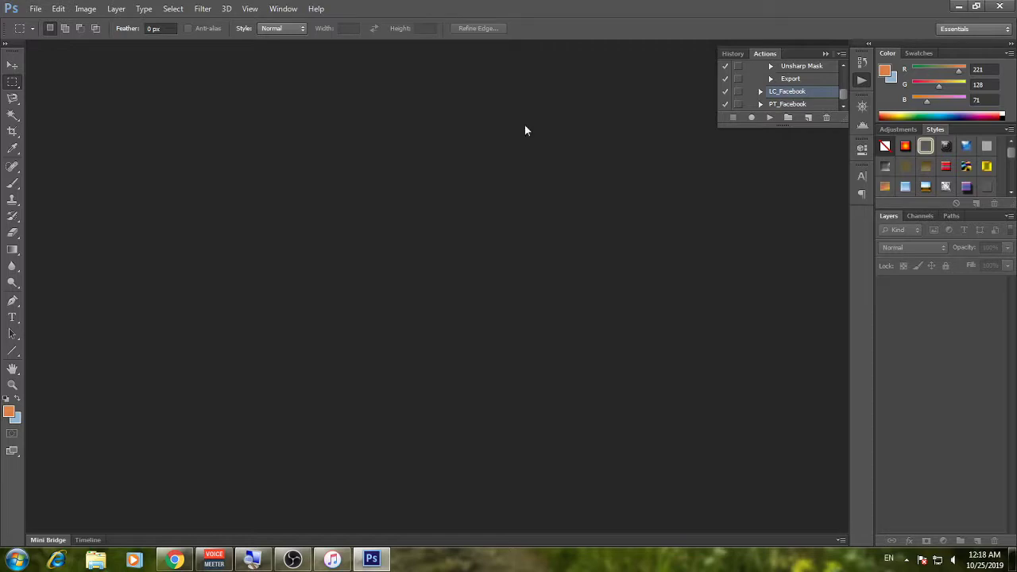
- Start a new Batch run with ภาพแนวตั้ง as the source folder
left_click(29, 12)
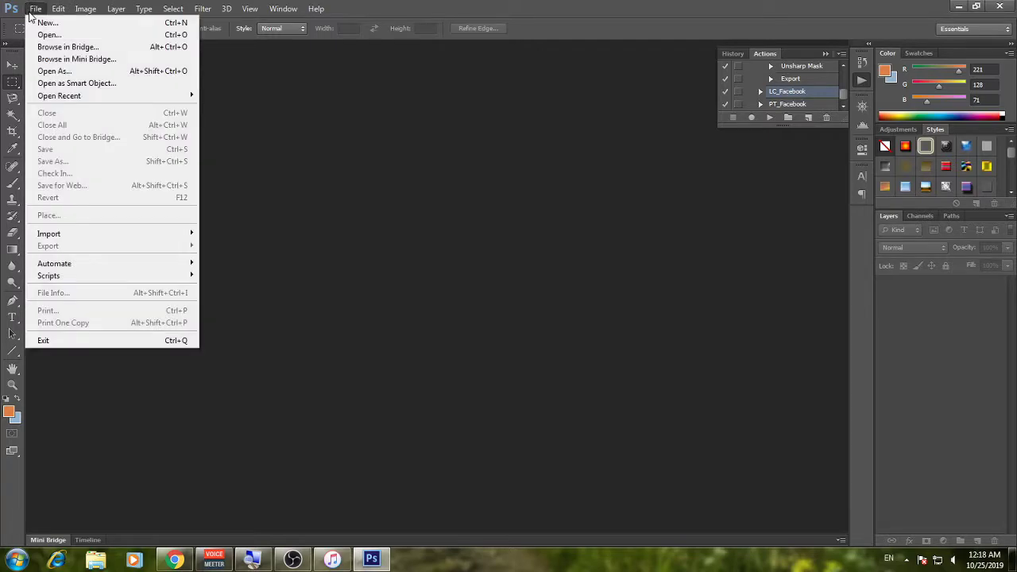
mouse_move(54, 263)
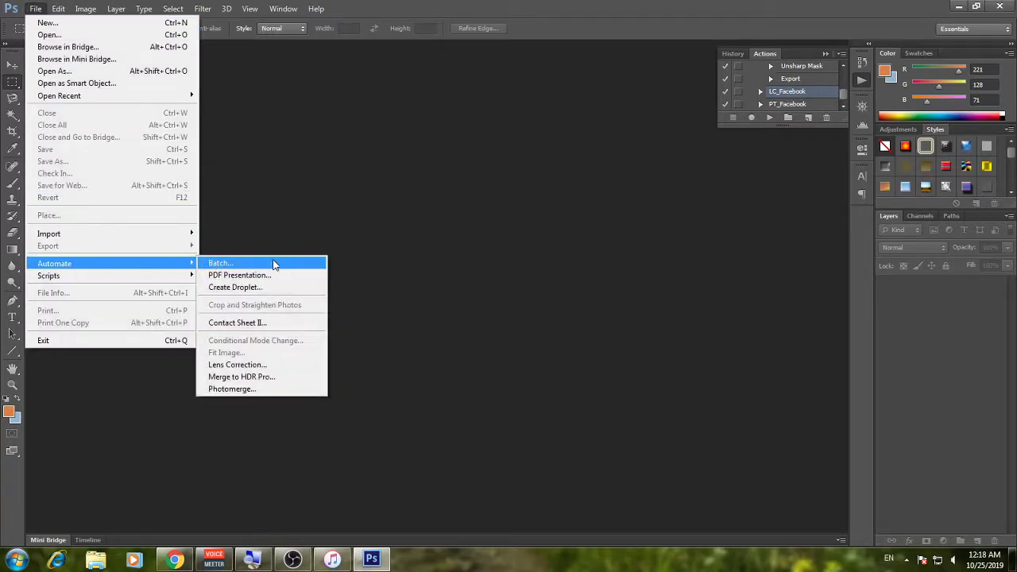
left_click(274, 264)
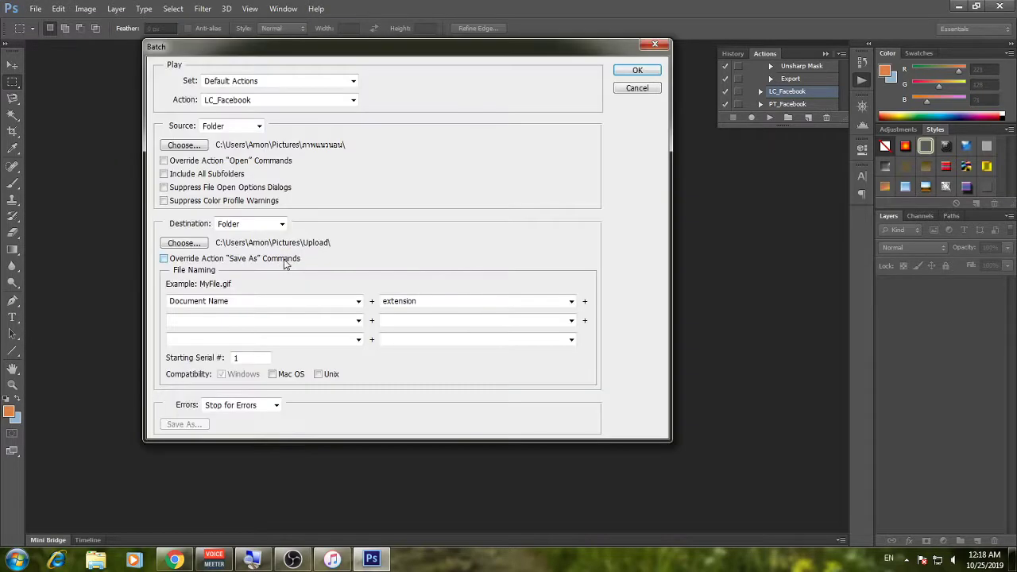
left_click(183, 146)
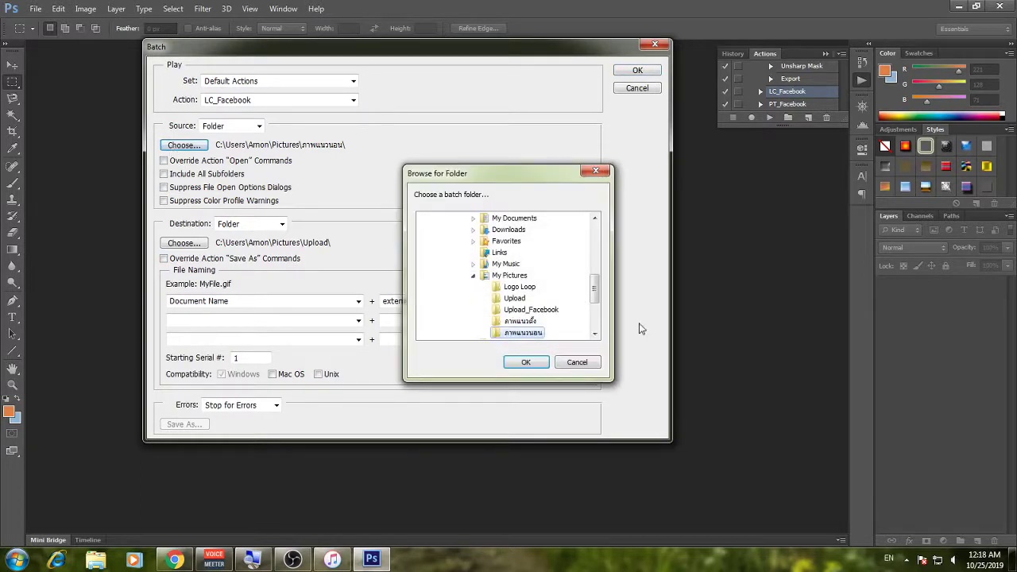
scroll(594, 297, "down", 1)
scroll(594, 298, "down", 1)
left_click(521, 287)
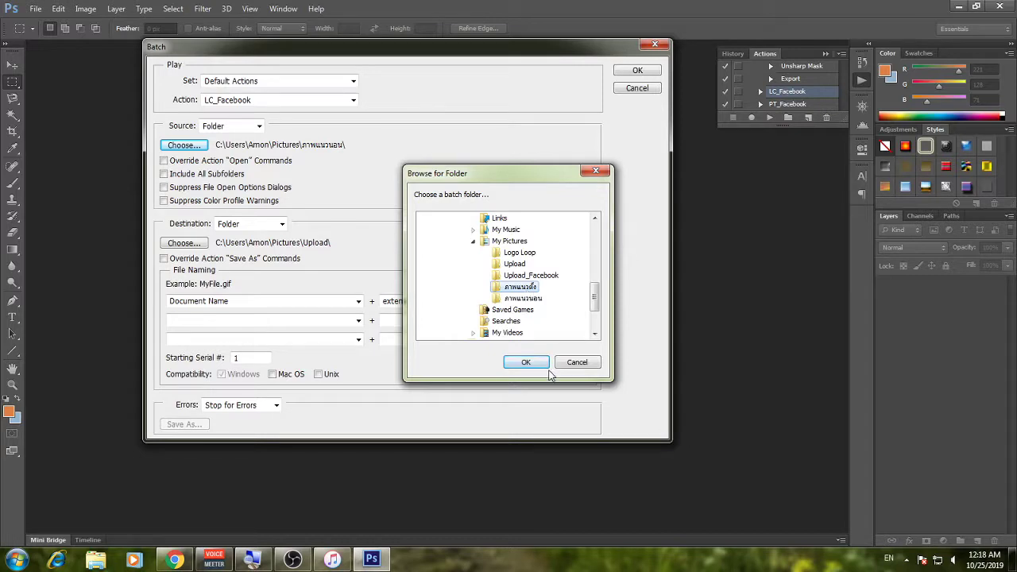
left_click(525, 361)
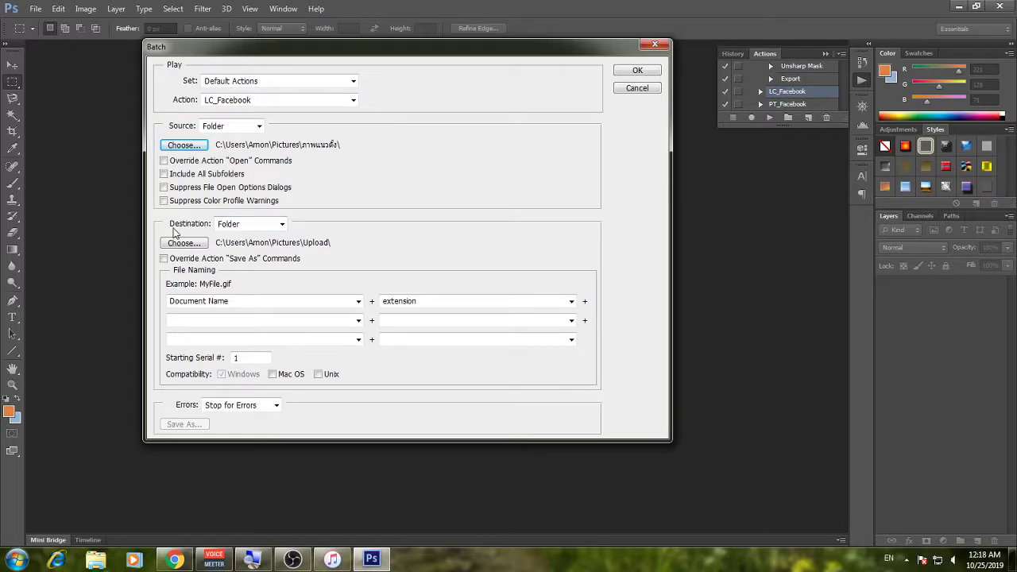
- Set the batch destination folder to Pictures\Upload
left_click(178, 243)
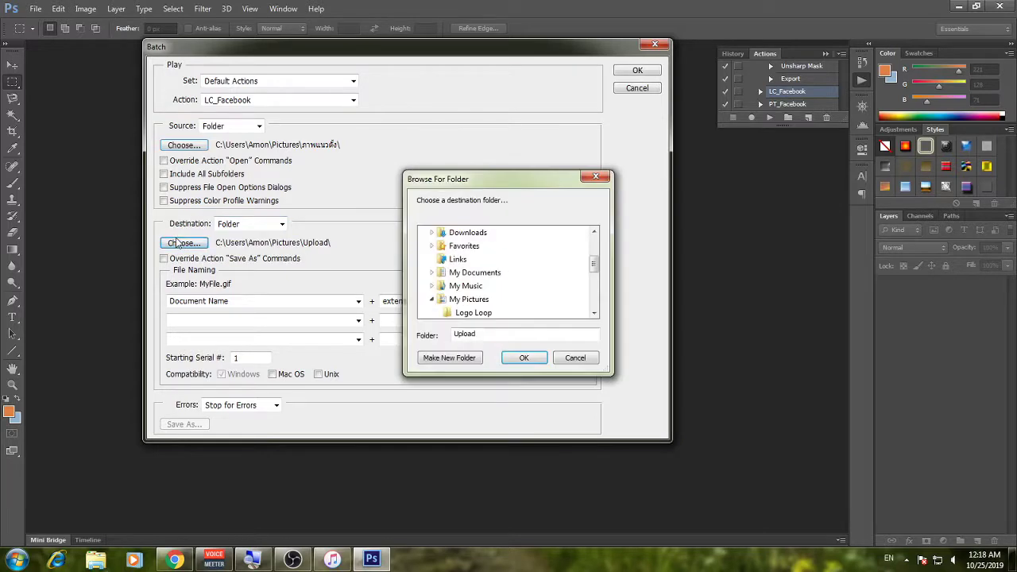
left_click(469, 299)
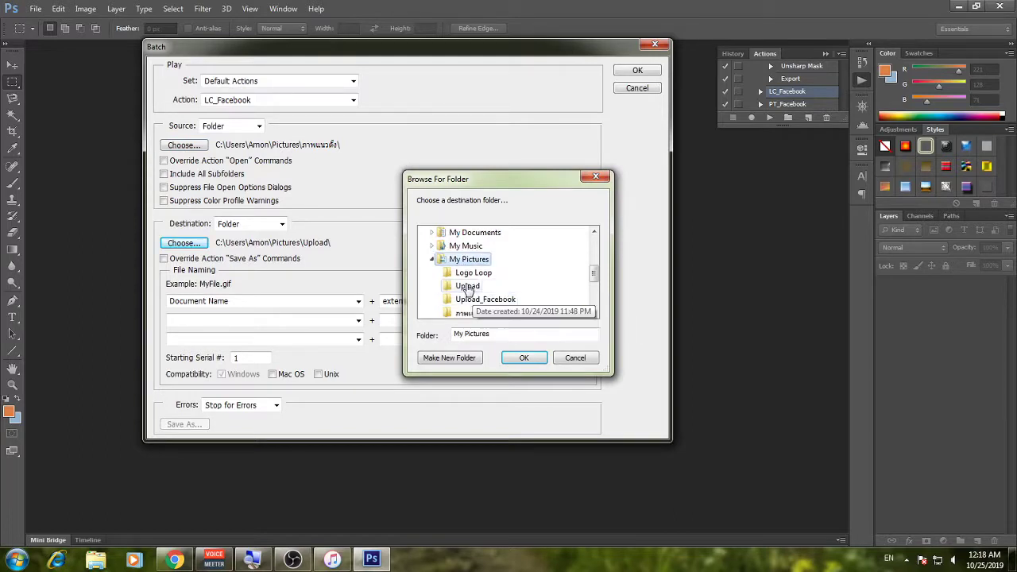
left_click(468, 287)
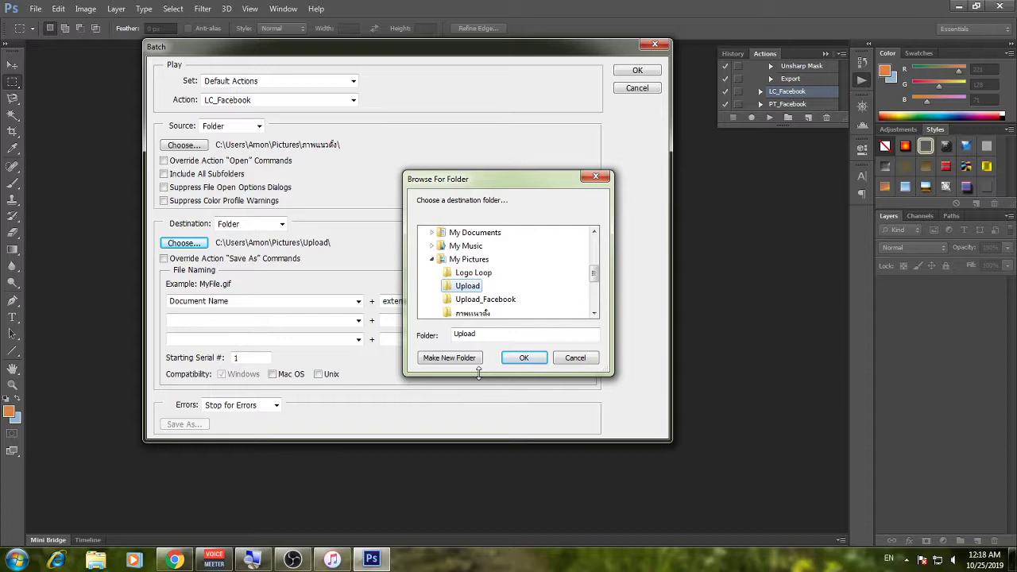
left_click(524, 358)
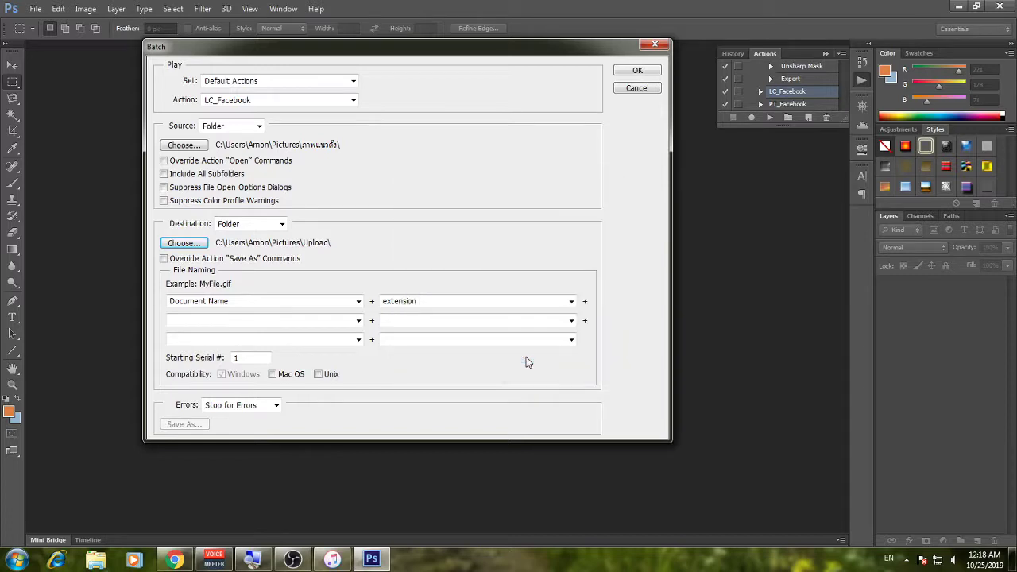
- Run the second batch, accepting JPEG options for each of the four portrait photos
left_click(625, 71)
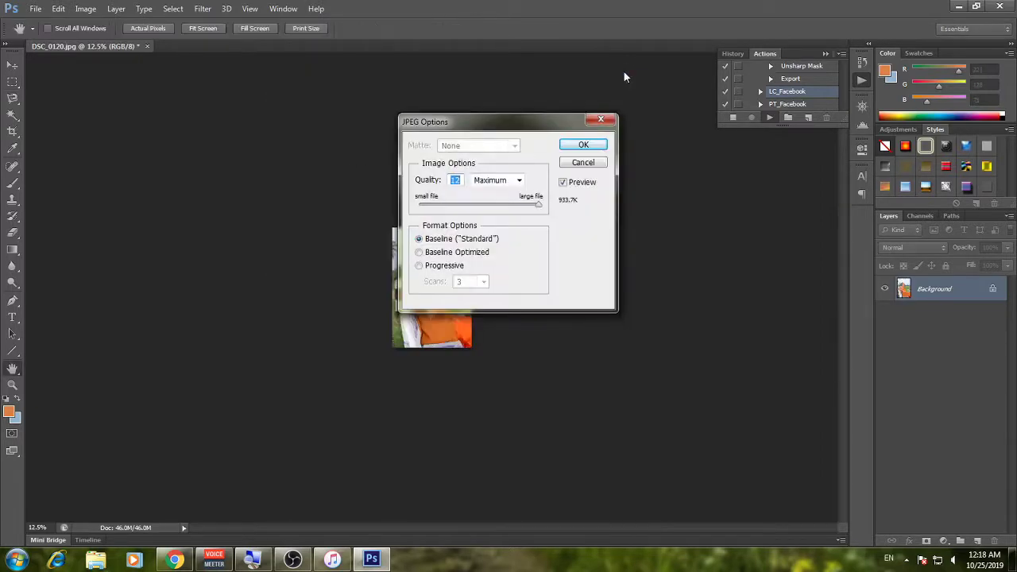
left_click(580, 145)
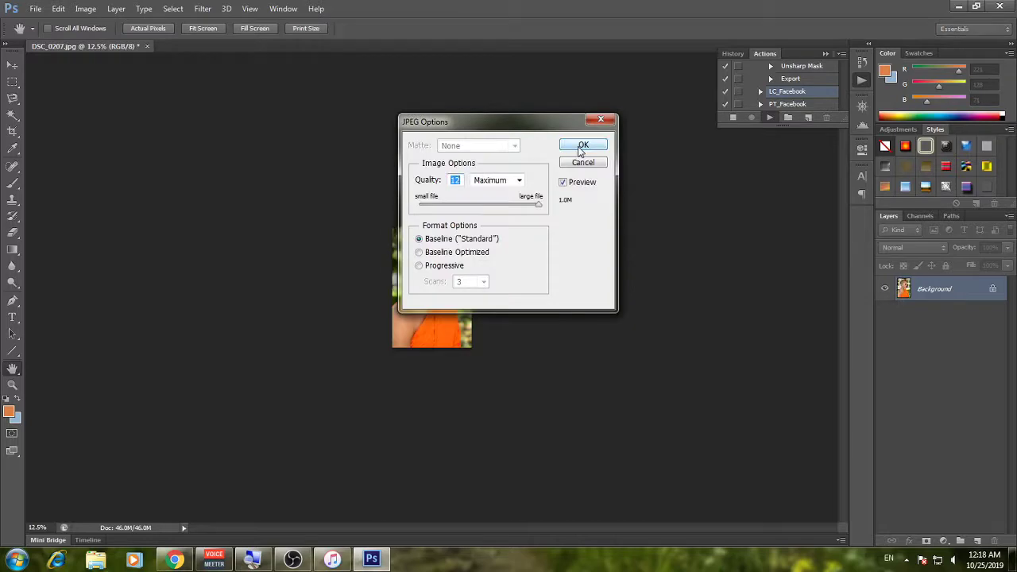
left_click(580, 146)
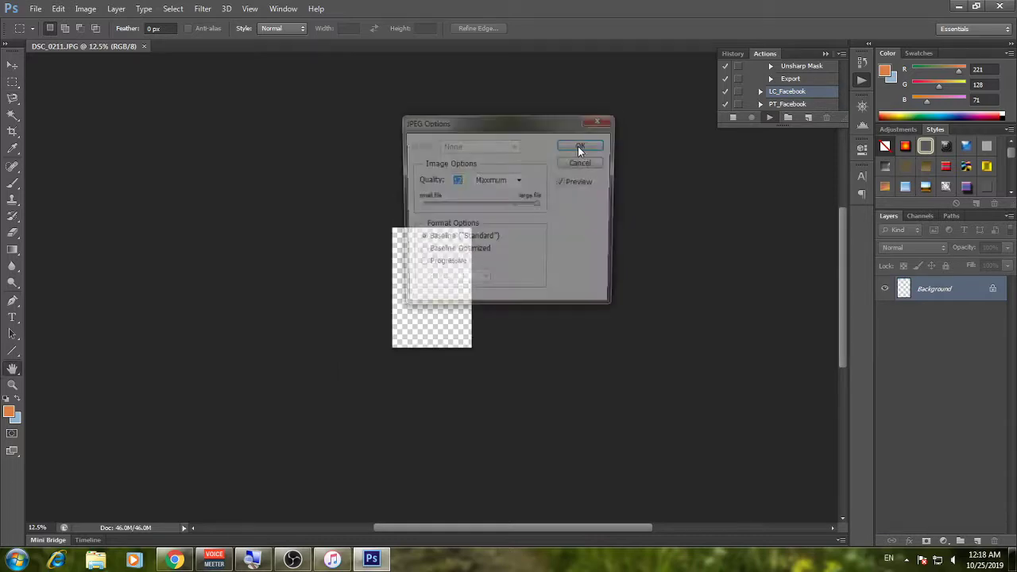
left_click(581, 148)
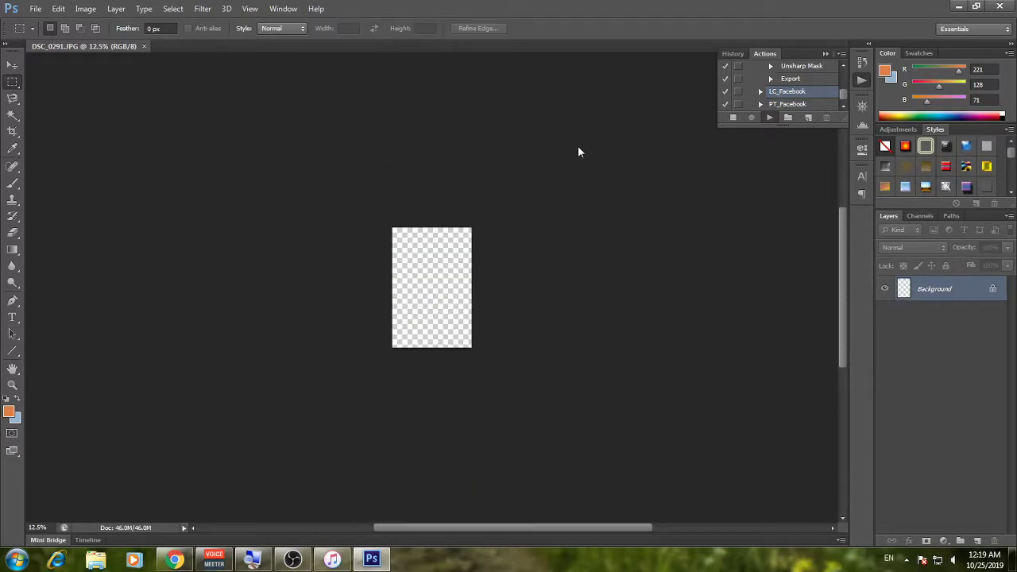
left_click(578, 147)
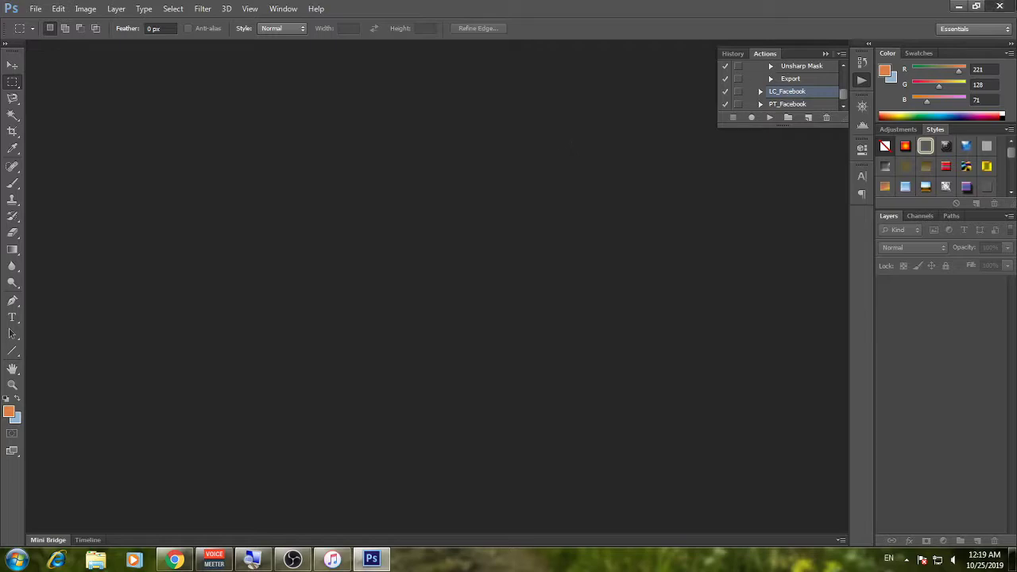
- Minimize Photoshop and OBS, browse to Pictures\Upload, and open DSC_2827 in Photo Viewer
left_click(958, 7)
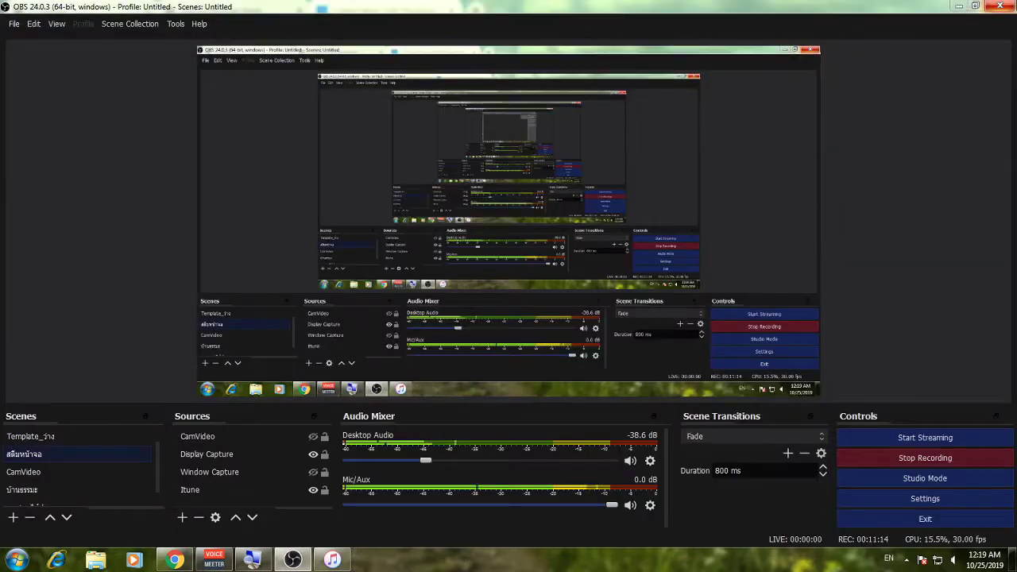
left_click(958, 7)
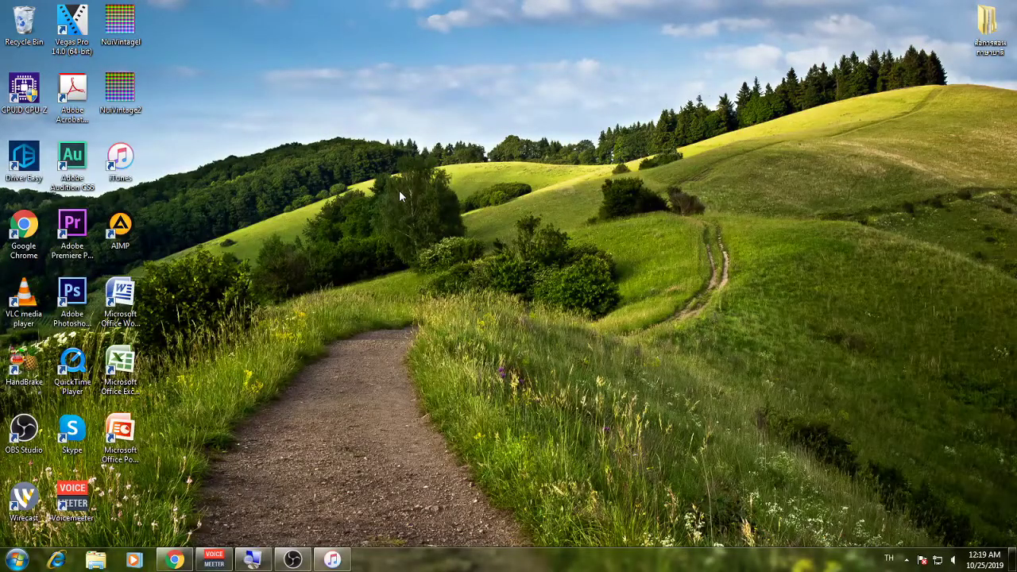
left_click(96, 560)
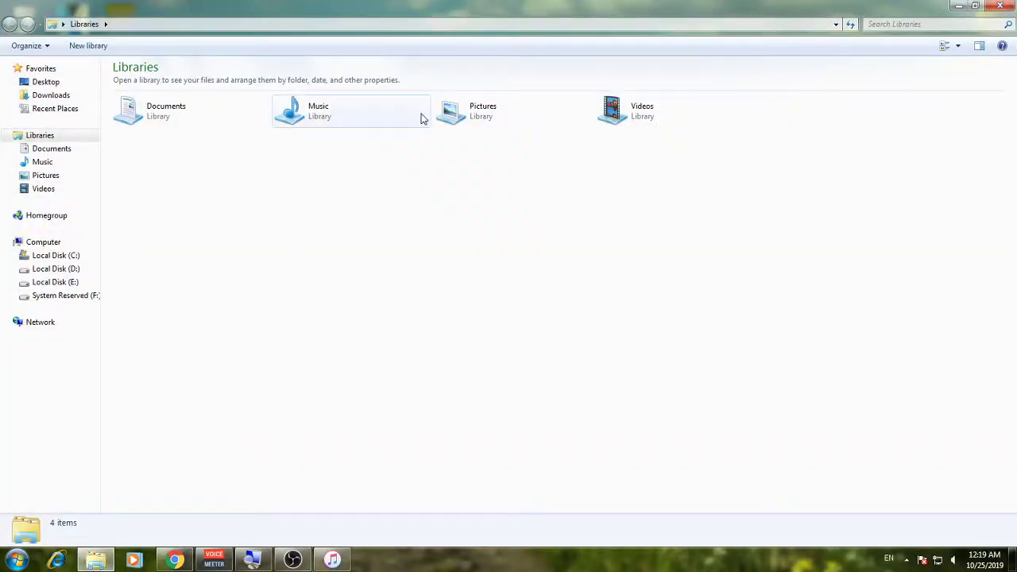
left_click(445, 117)
double_click(445, 117)
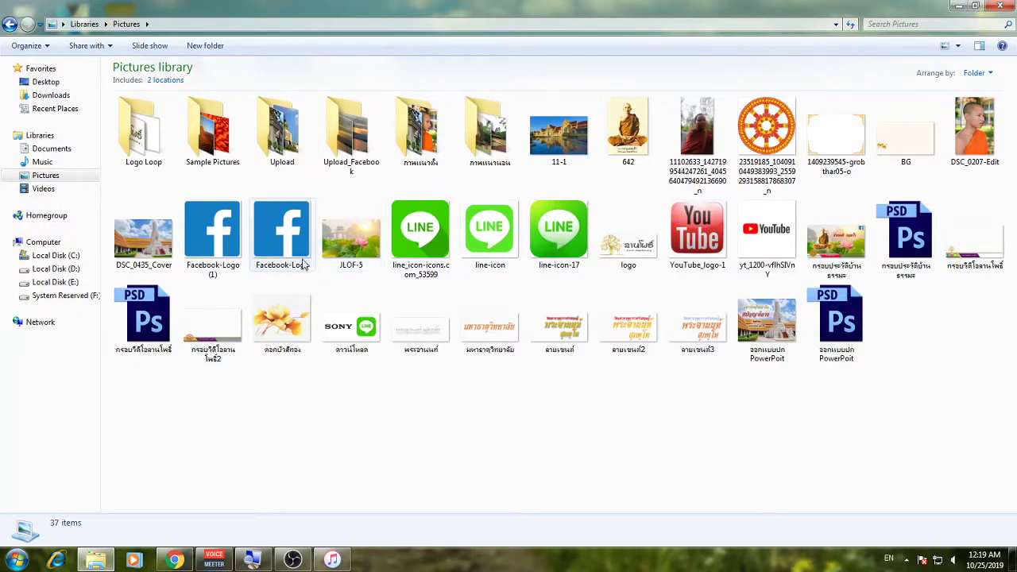
double_click(299, 153)
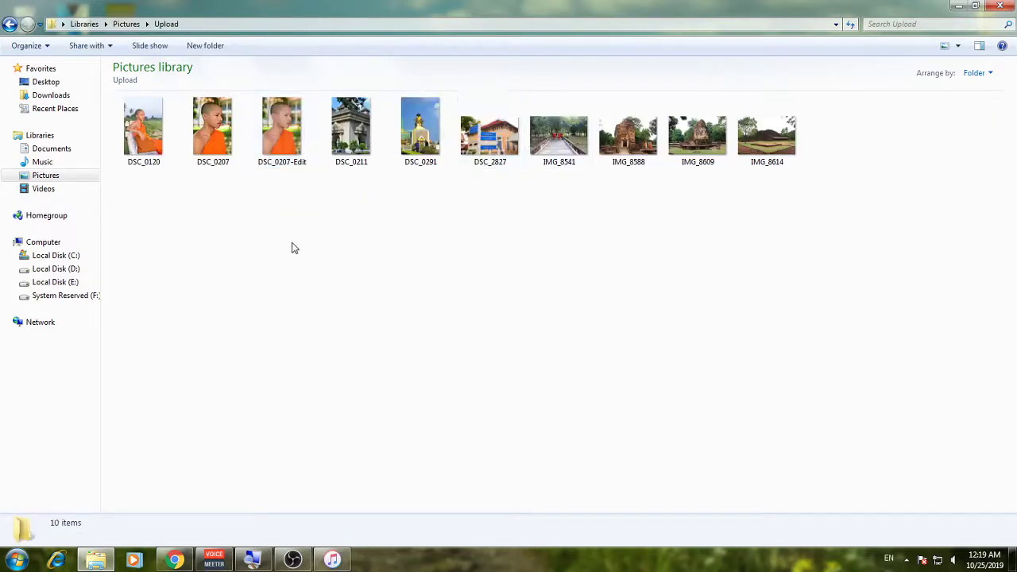
double_click(502, 135)
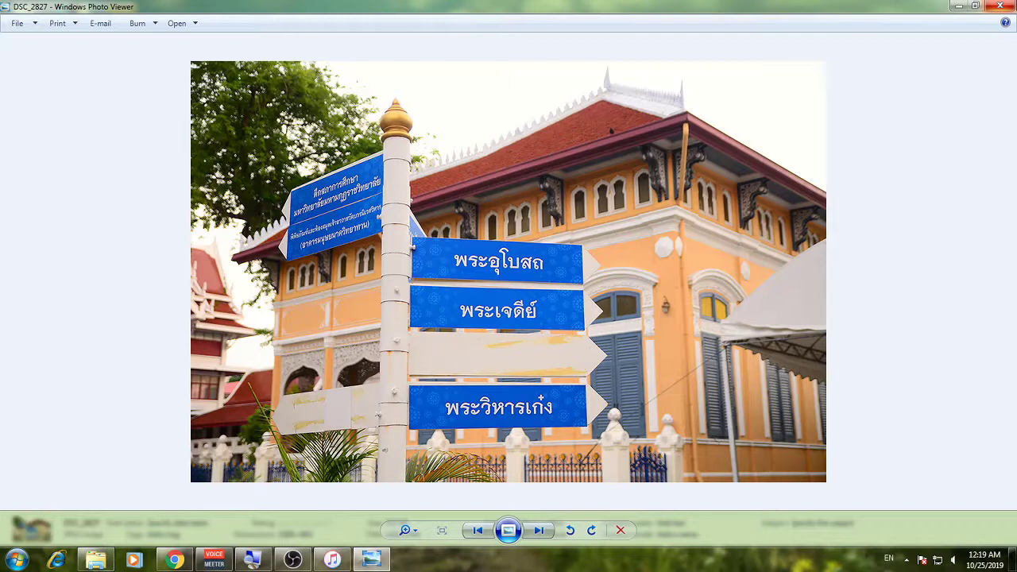
- Close Photo Viewer and open the Details tab of DSC_2827's Properties
left_click(999, 6)
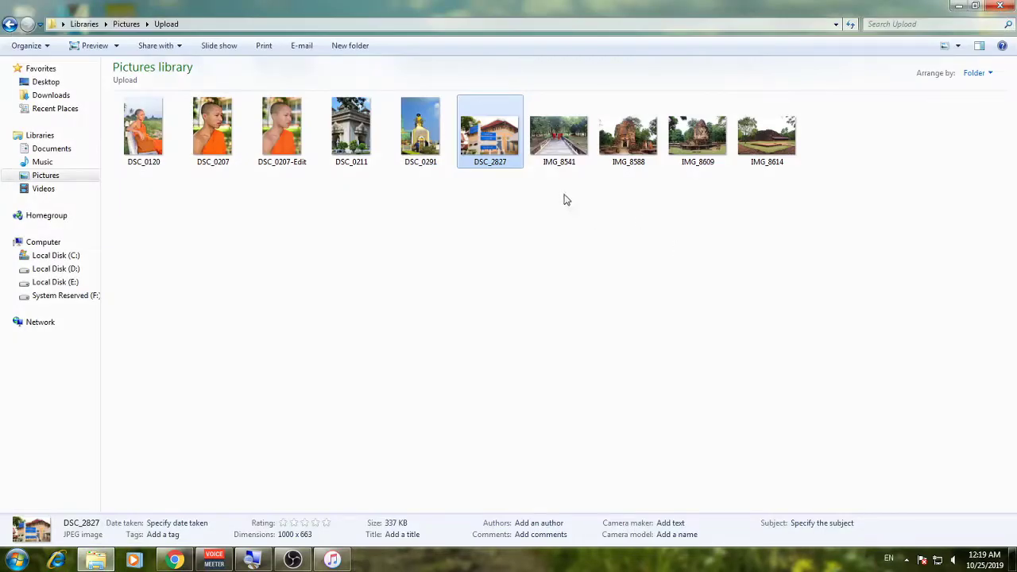
mouse_move(490, 135)
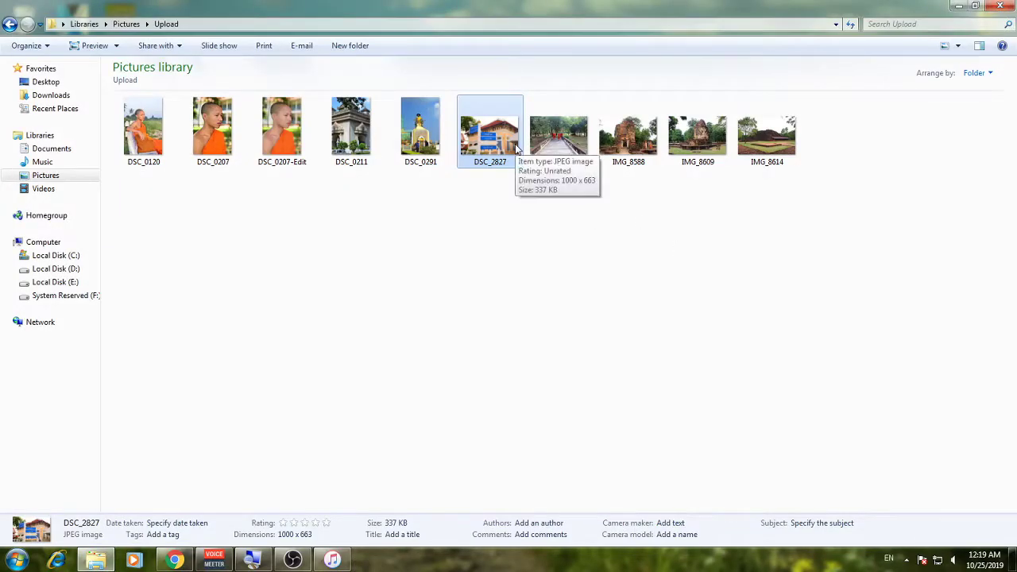
right_click(515, 148)
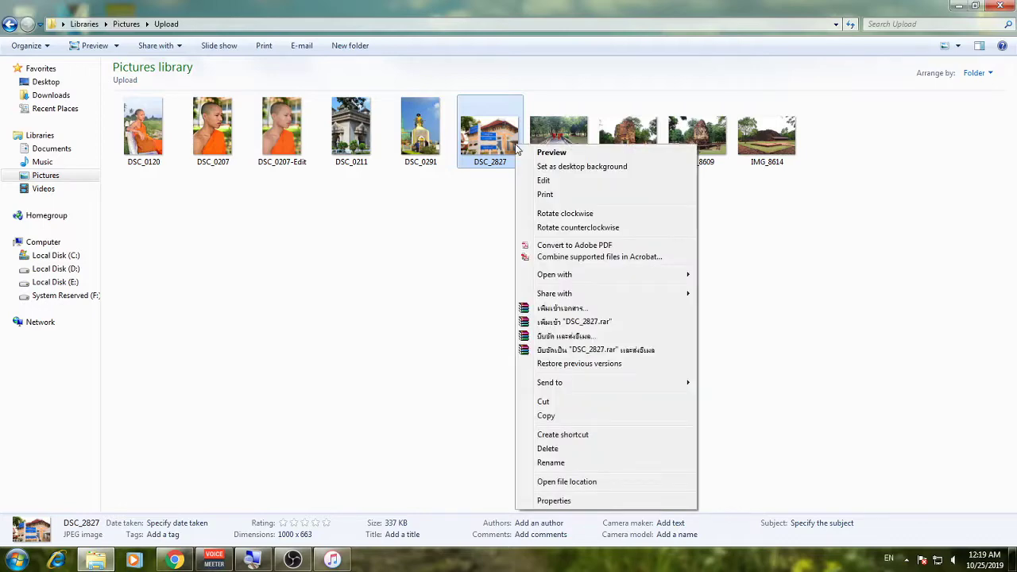
left_click(412, 262)
right_click(484, 159)
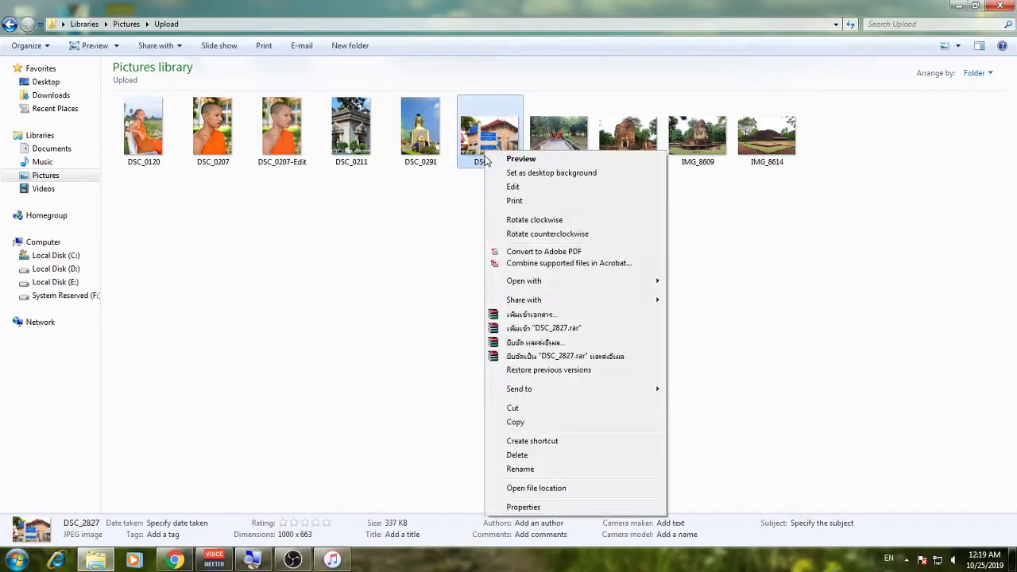
left_click(512, 505)
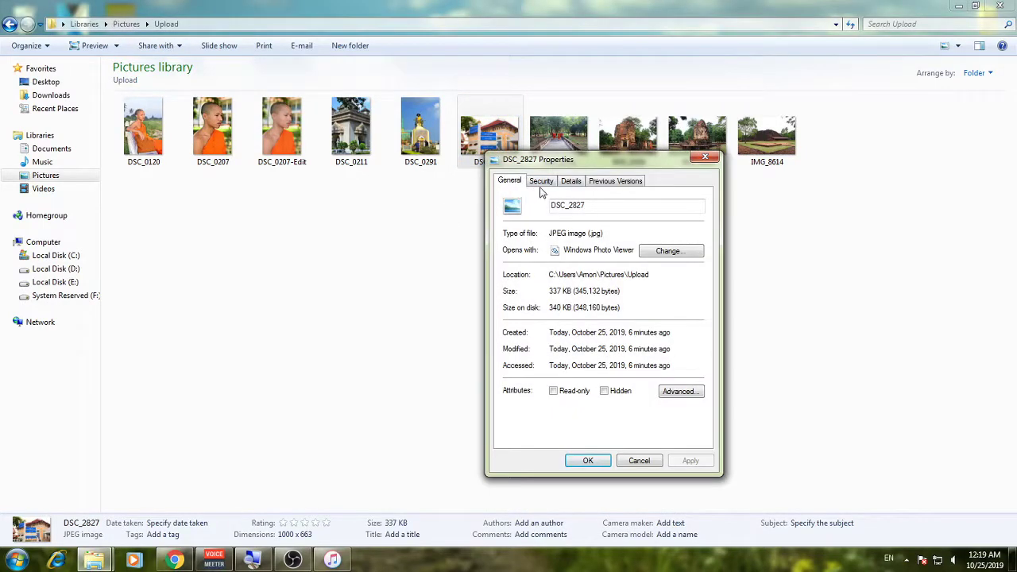
left_click(572, 182)
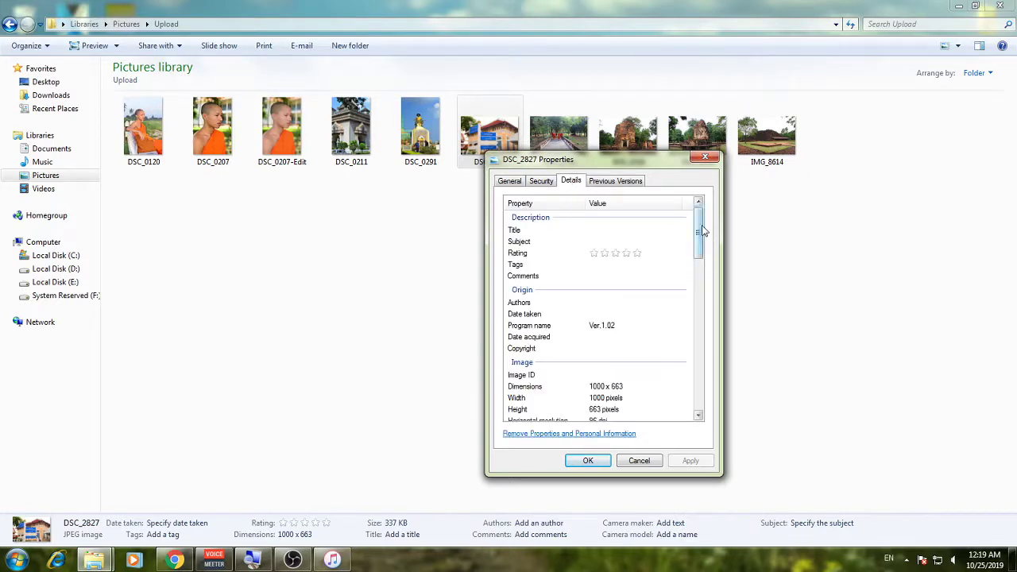
- Check that Dimensions, Width and Height read 1000 × 663 pixels
scroll(702, 231, "down", 3)
left_click(601, 289)
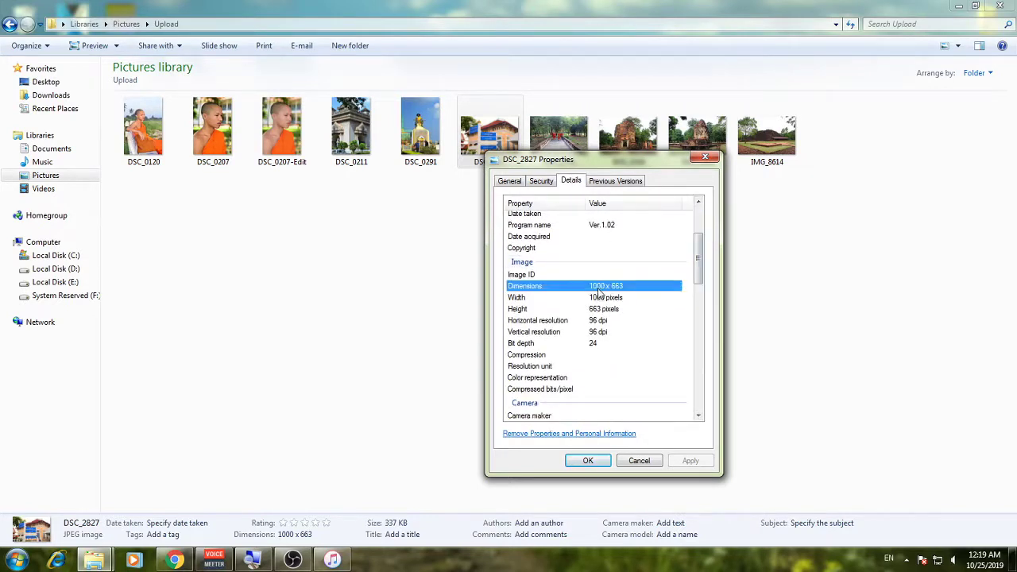
left_click(601, 299)
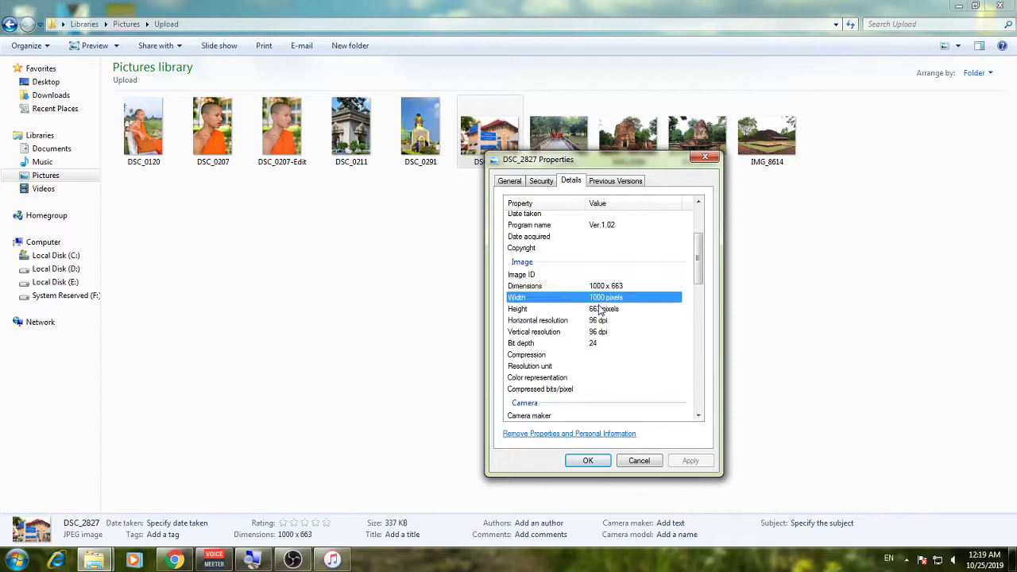
left_click(602, 300)
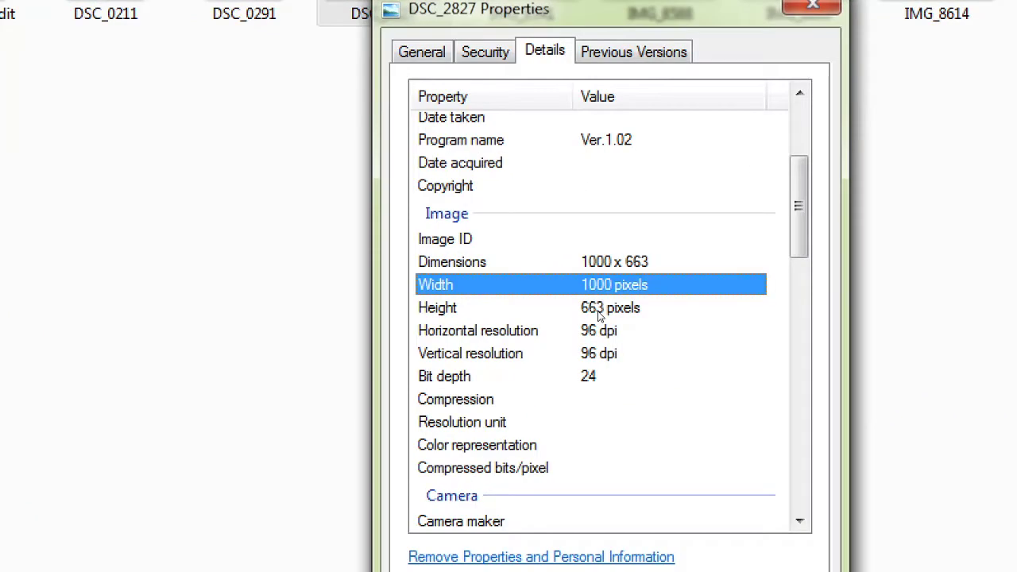
left_click(599, 311)
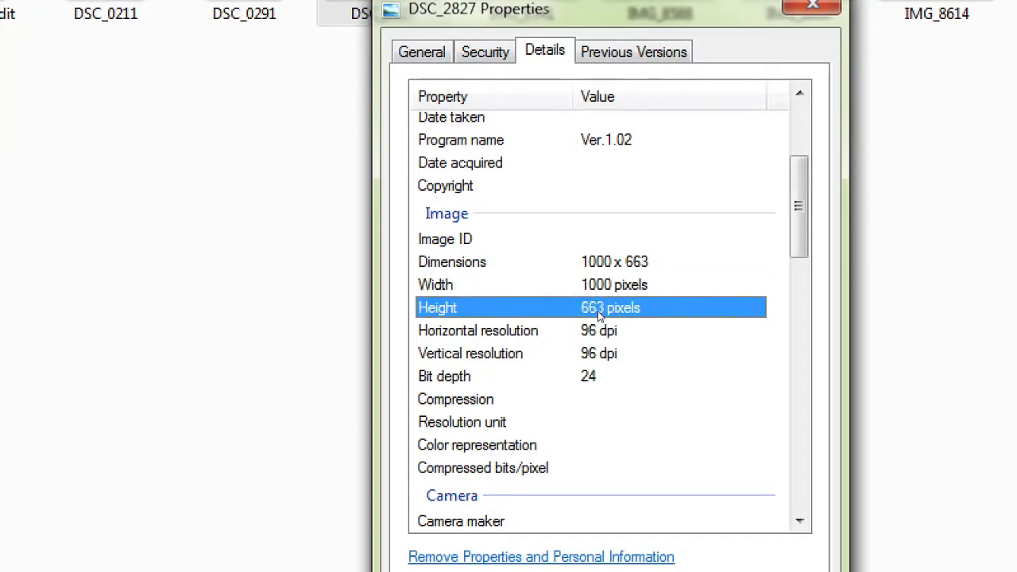
left_click(606, 270)
left_click(602, 291)
- Confirm the 96 dpi resolution, close Properties, and reopen DSC_2827 in Photo Viewer
left_click(596, 320)
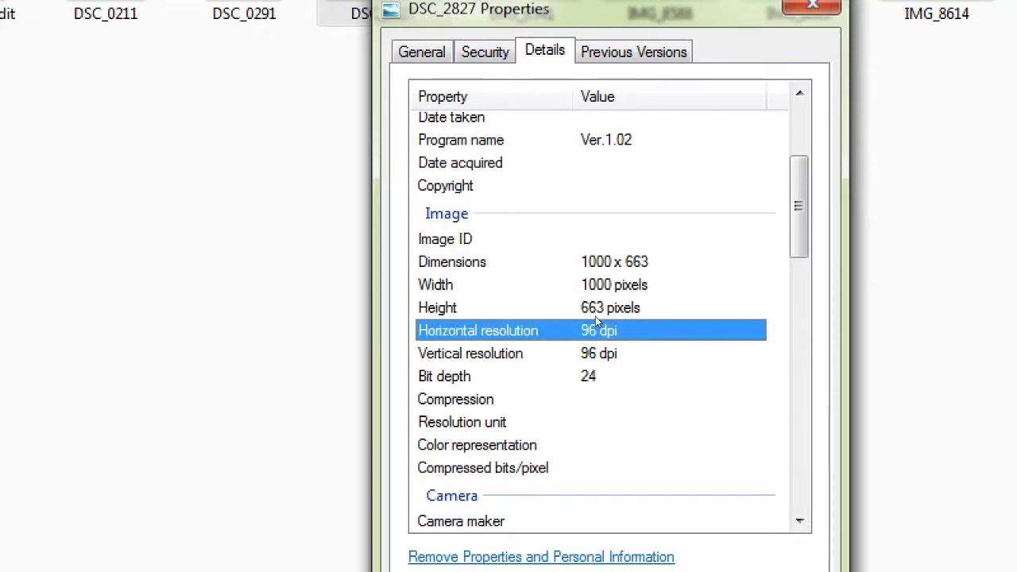
left_click(604, 289)
left_click(606, 269)
left_click(602, 292)
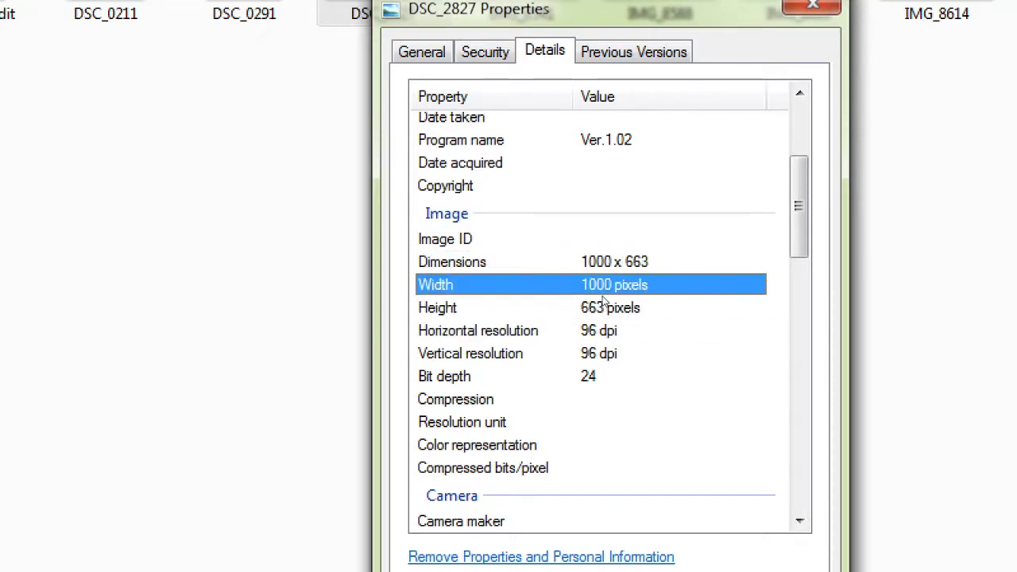
left_click(603, 312)
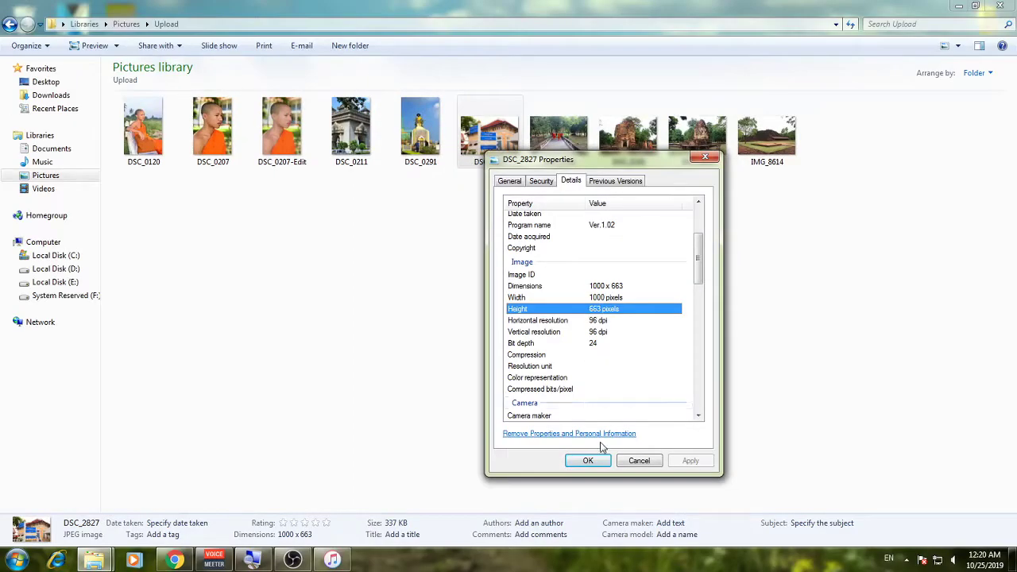
left_click(632, 460)
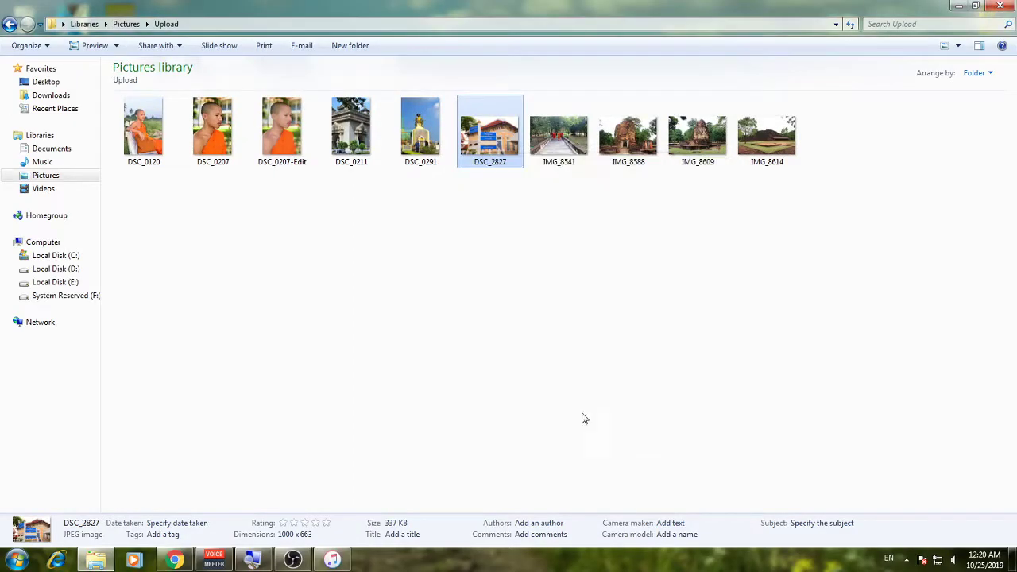
double_click(490, 151)
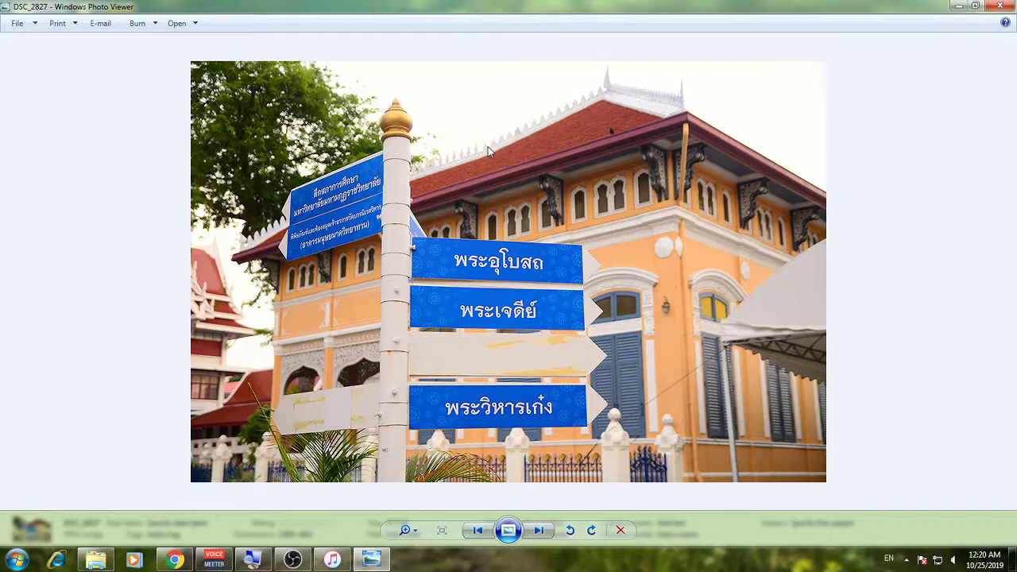
- Zoom into DSC_2827 to inspect the lower sign, zoom back out, and close Photo Viewer
scroll(492, 161, "up", 2)
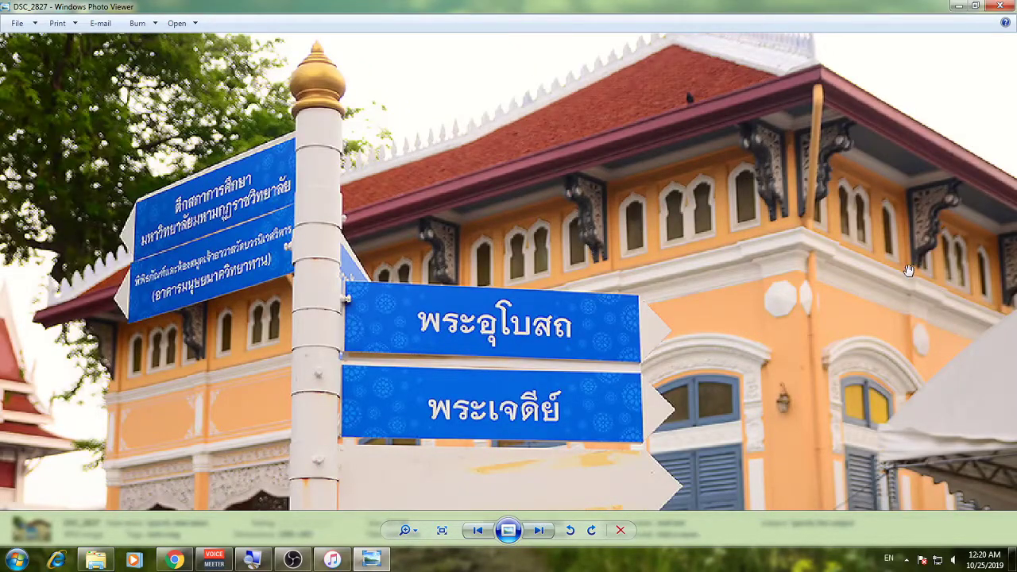
left_click_drag(909, 270, 888, 140)
left_click_drag(840, 301, 874, 228)
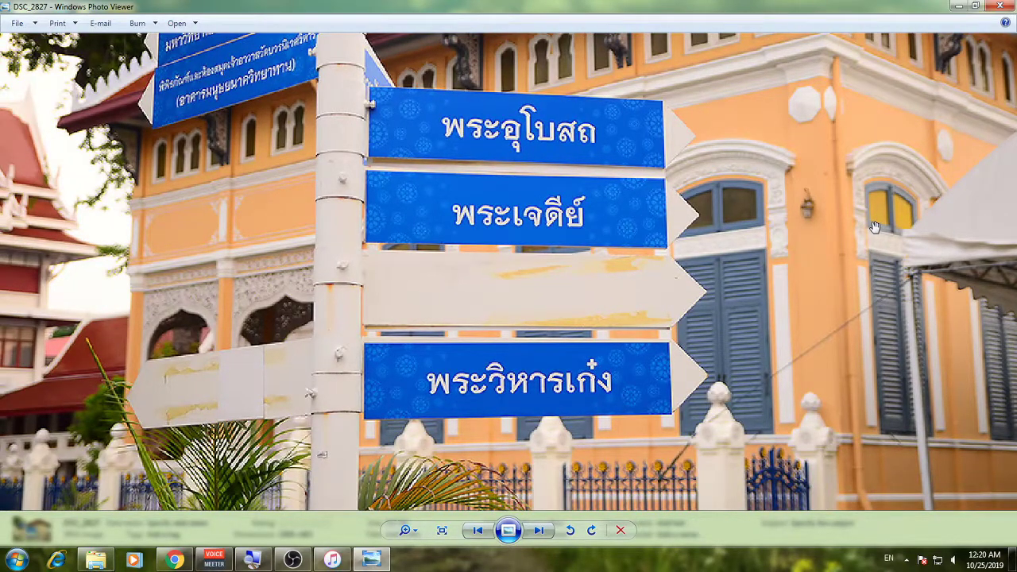
scroll(866, 228, "down", 1)
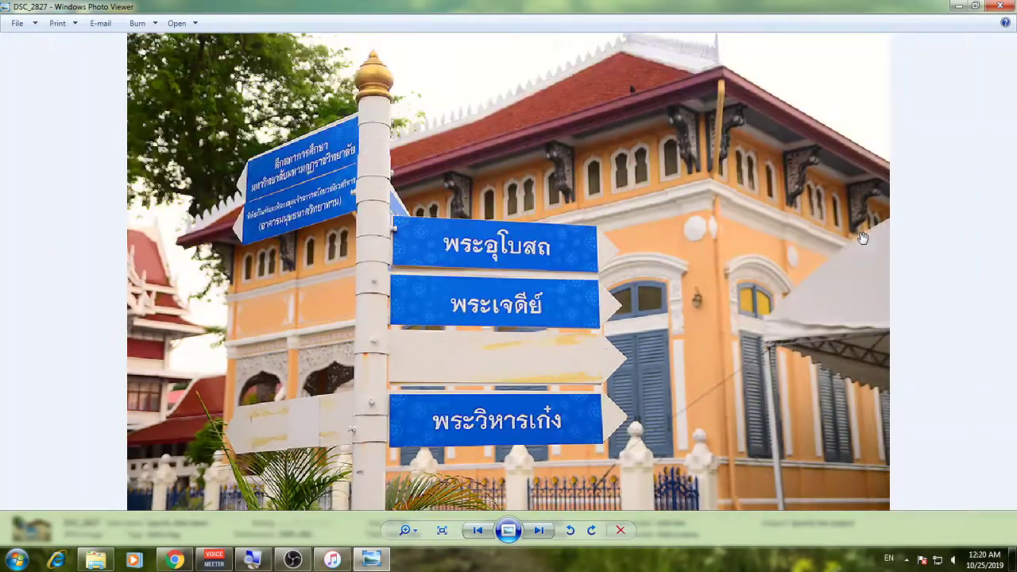
scroll(863, 243, "down", 1)
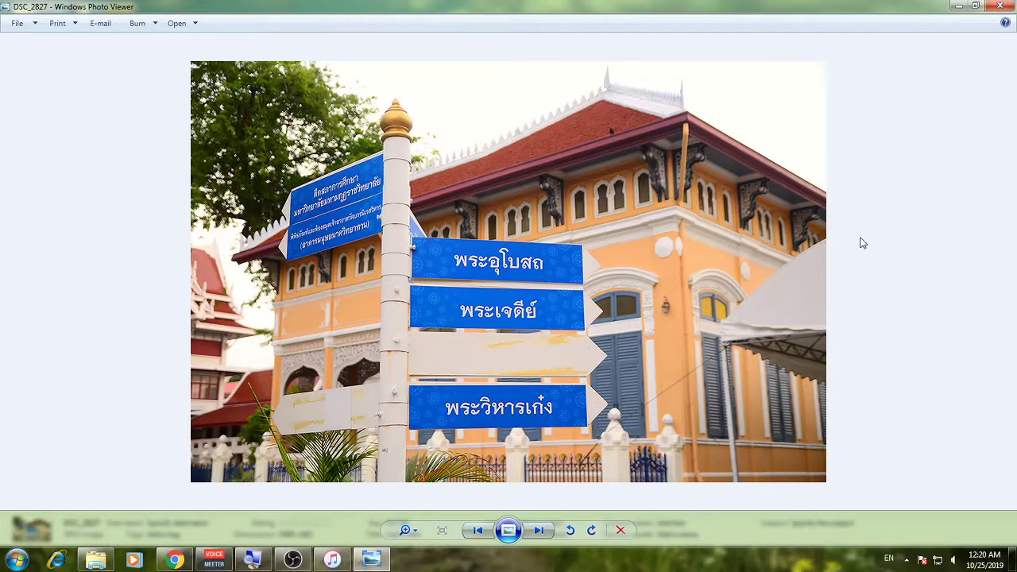
left_click(999, 5)
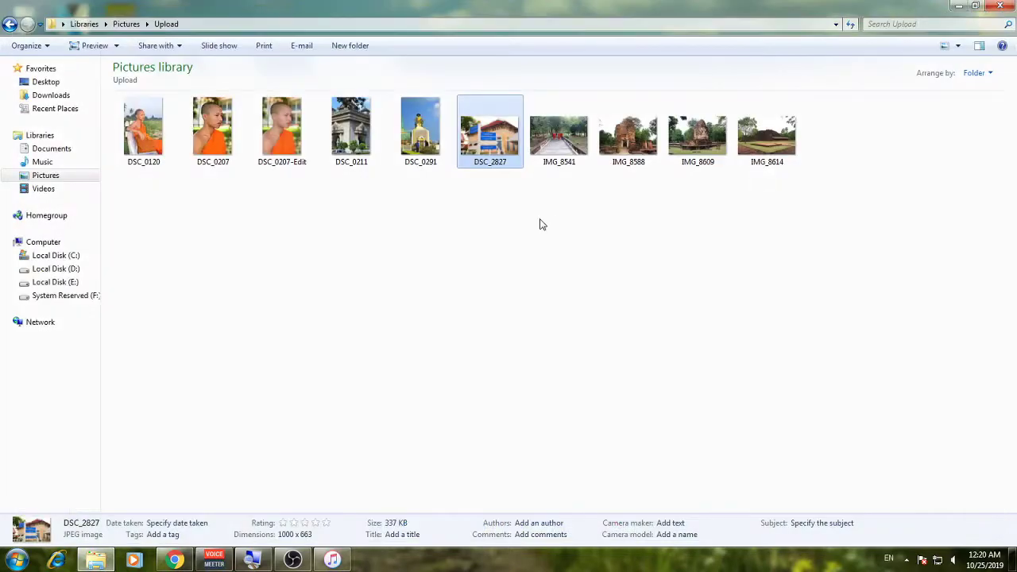
- Check IMG_8588's Details properties to confirm its dimensions are 1000 x 667
right_click(640, 141)
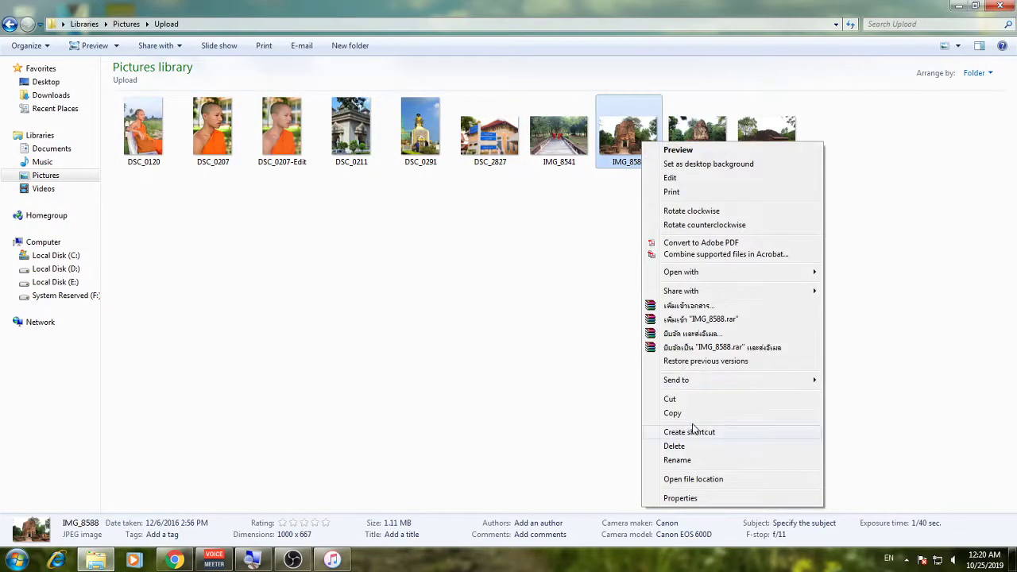
left_click(699, 504)
left_click(728, 172)
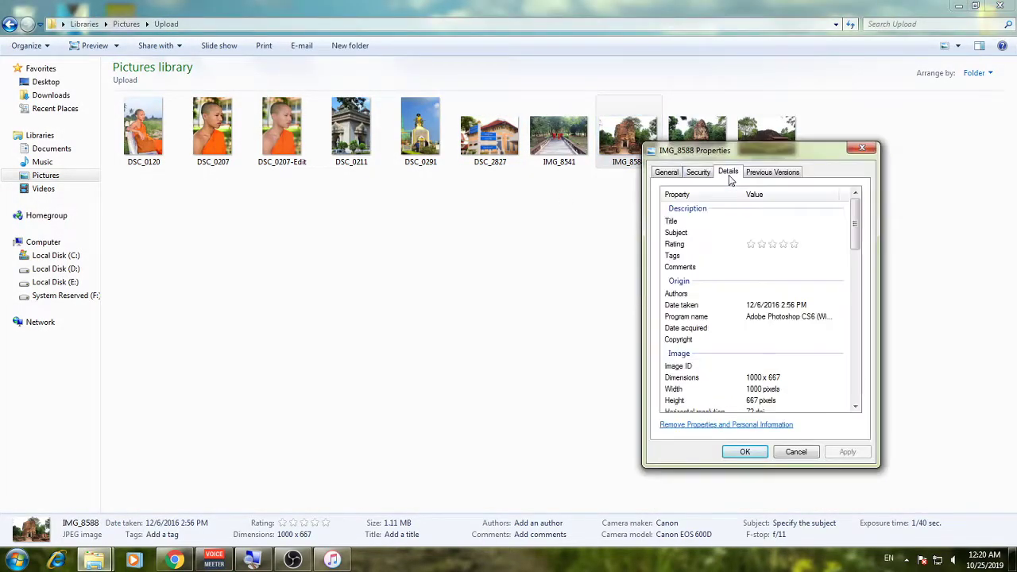
left_click_drag(854, 224, 854, 248)
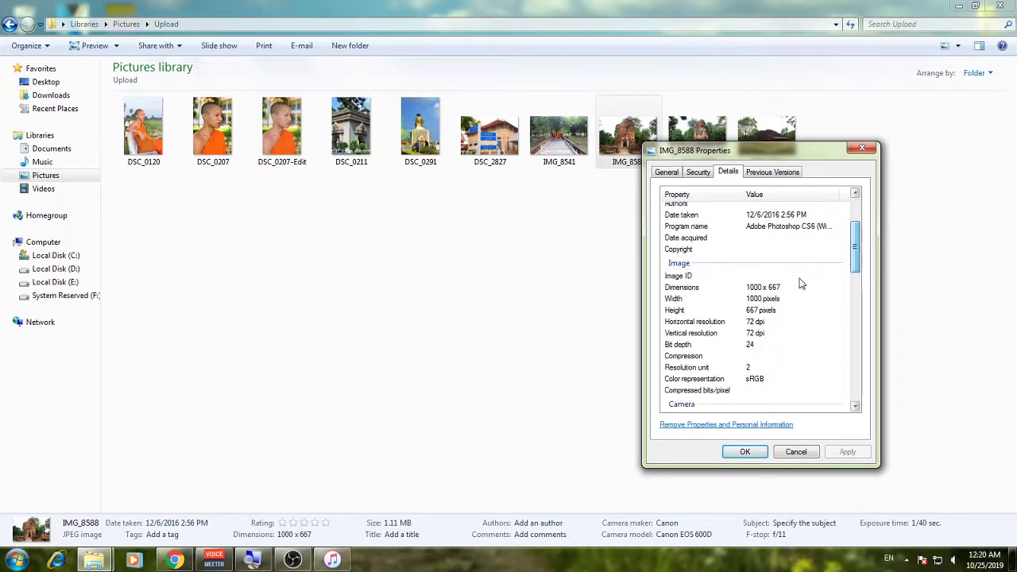
left_click(801, 287)
left_click(764, 300)
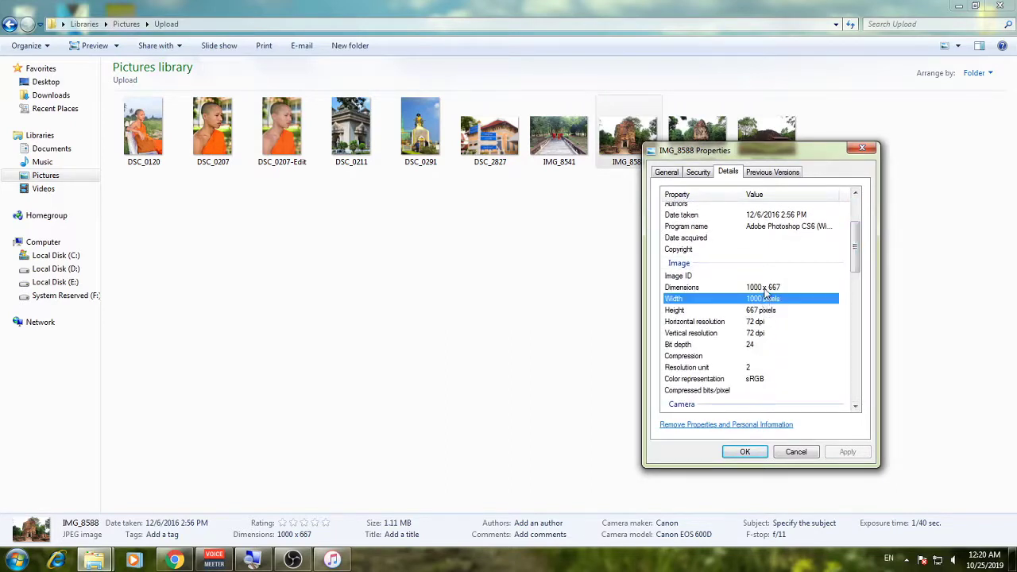
left_click(764, 288)
left_click(764, 299)
left_click(764, 298)
left_click(764, 288)
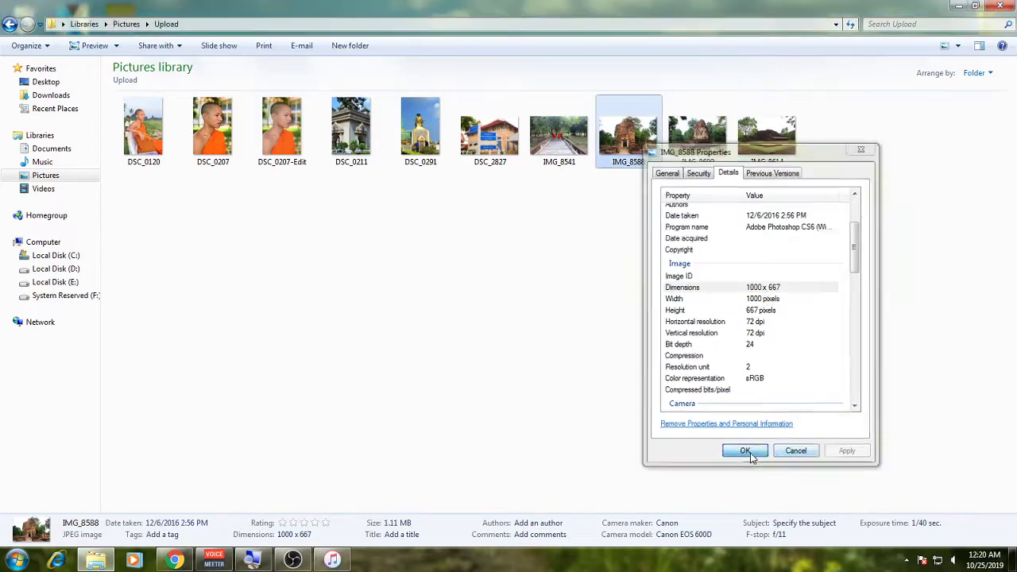
left_click(745, 451)
- Check IMG_8609's Details properties, then preview IMG_8588 in Photo Viewer and close it
right_click(705, 136)
left_click(743, 490)
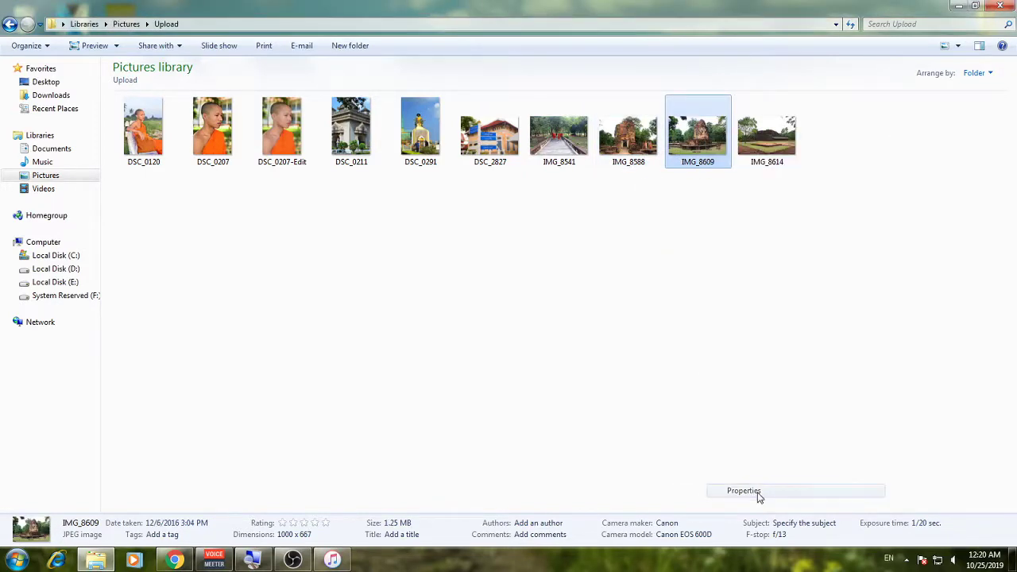
left_click(787, 166)
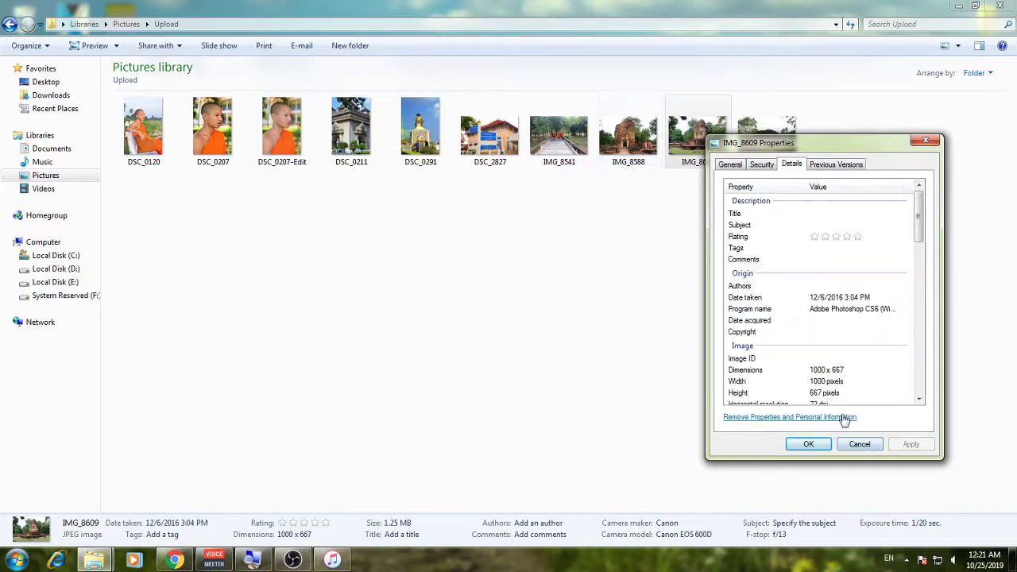
left_click(808, 444)
double_click(627, 136)
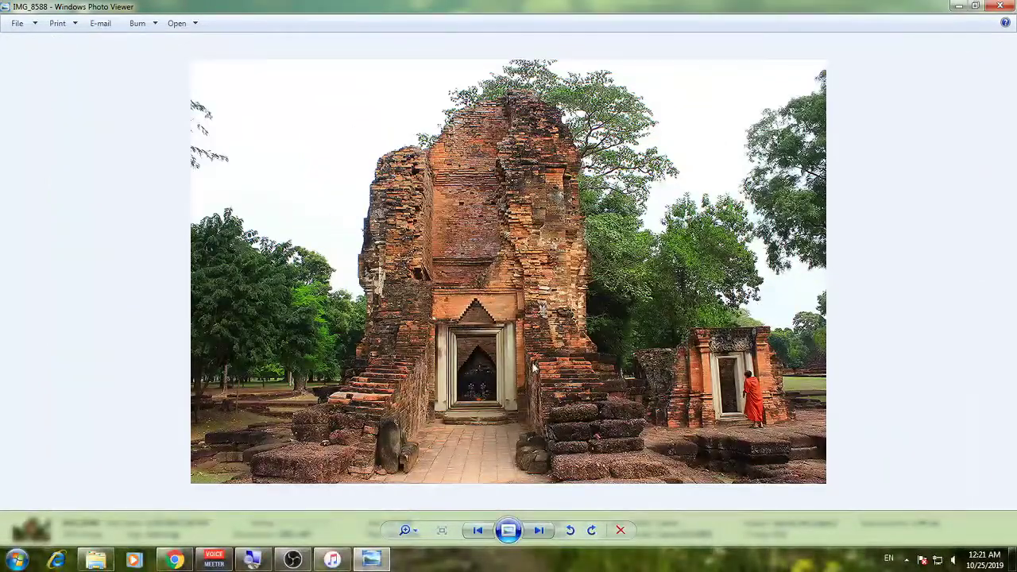
left_click(1000, 6)
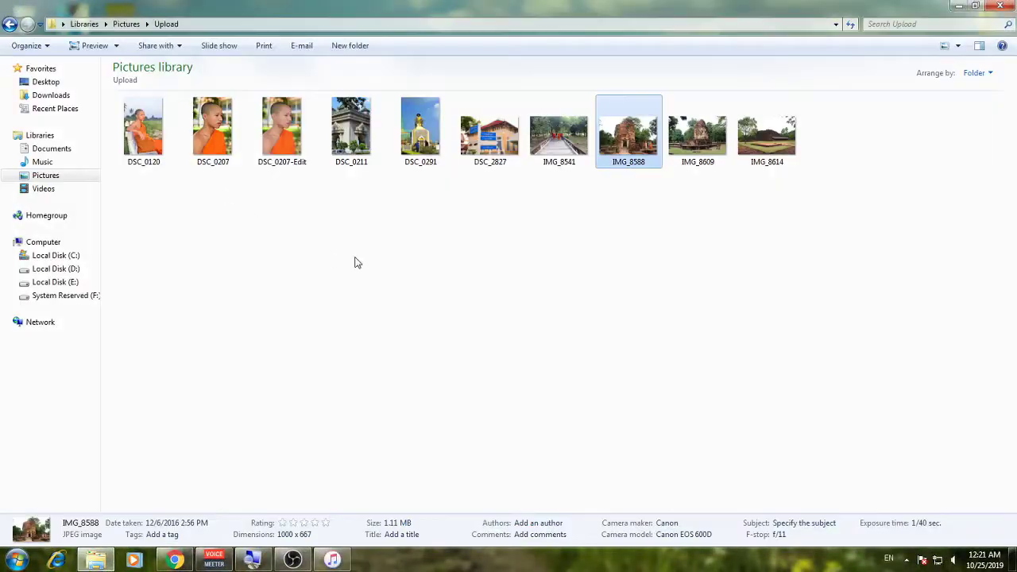
- Confirm in DSC_0207-Edit's Details properties that it is 663 x 1000 pixels
right_click(284, 153)
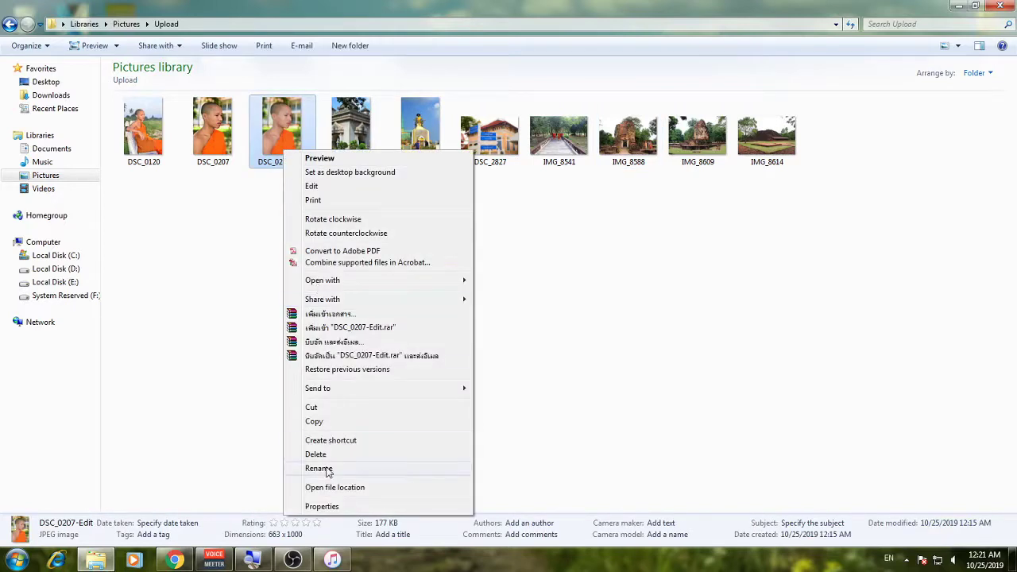
left_click(323, 505)
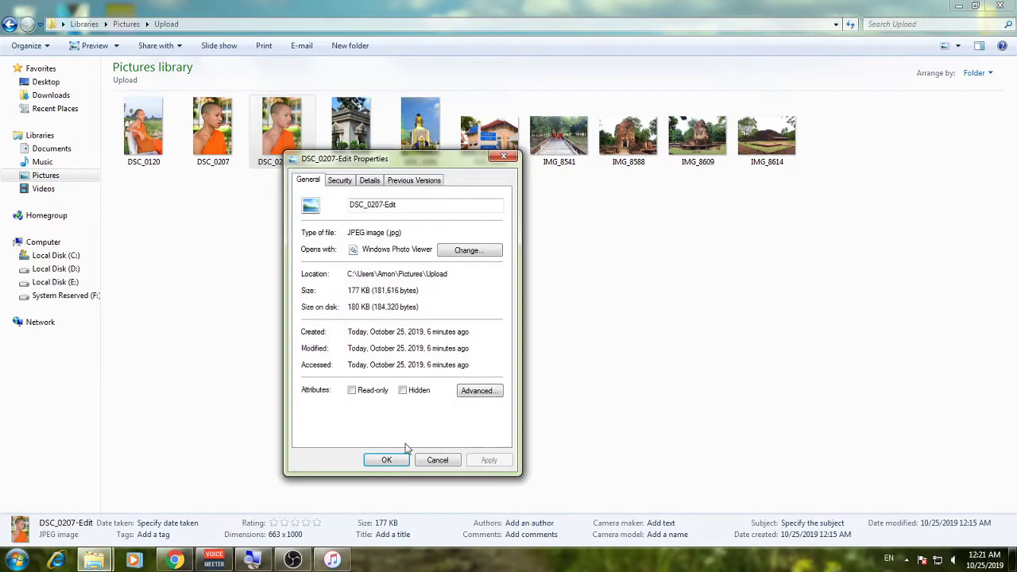
left_click(370, 182)
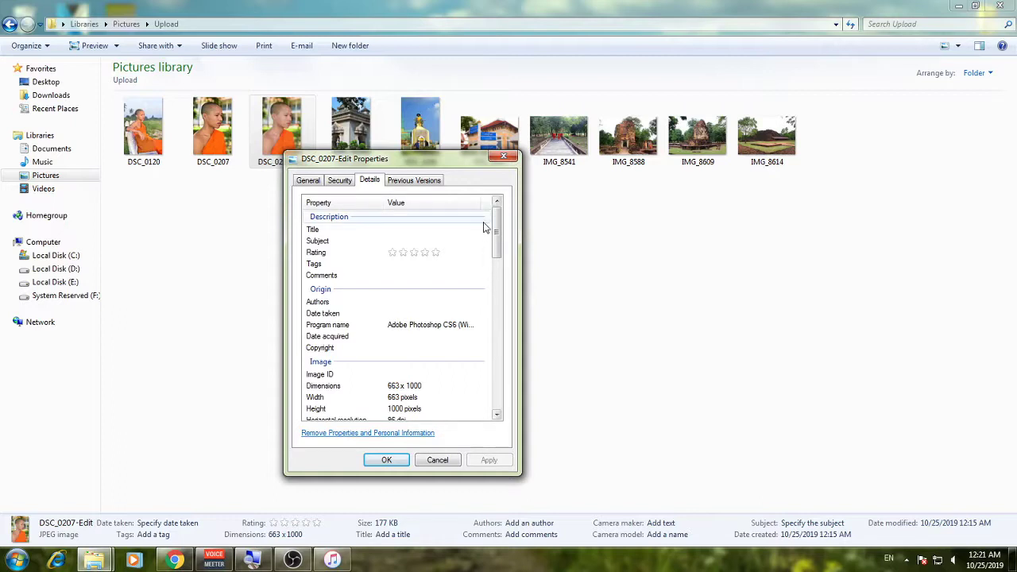
scroll(438, 349, "down", 1)
scroll(421, 342, "down", 1)
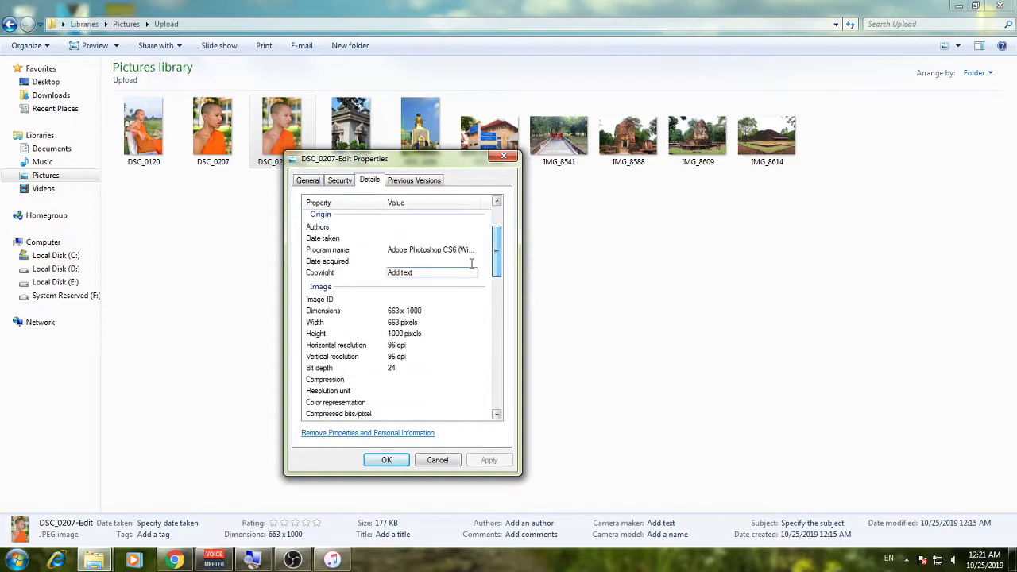
left_click(389, 312)
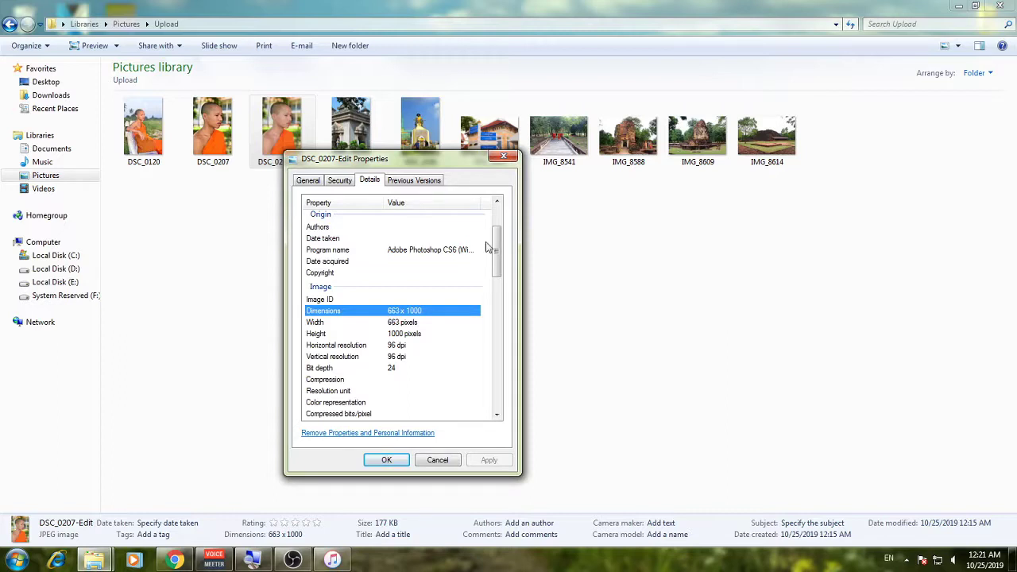
left_click(402, 325)
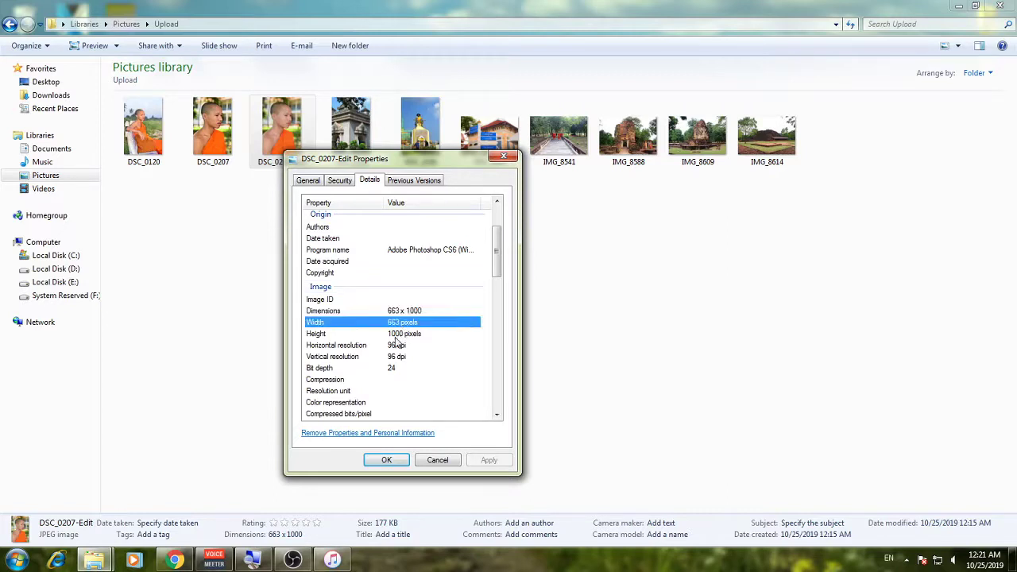
left_click(395, 336)
left_click(386, 460)
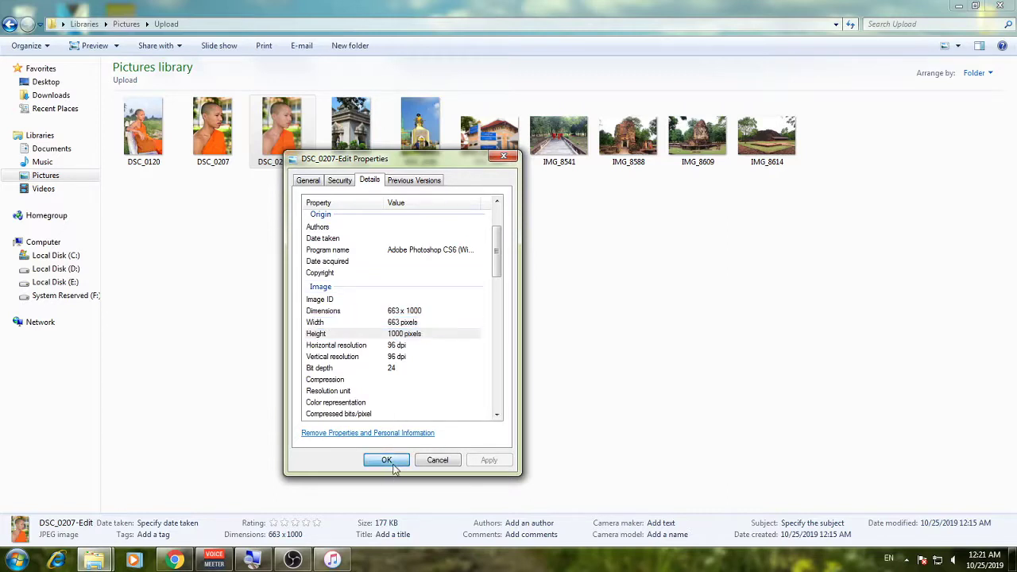
right_click(155, 142)
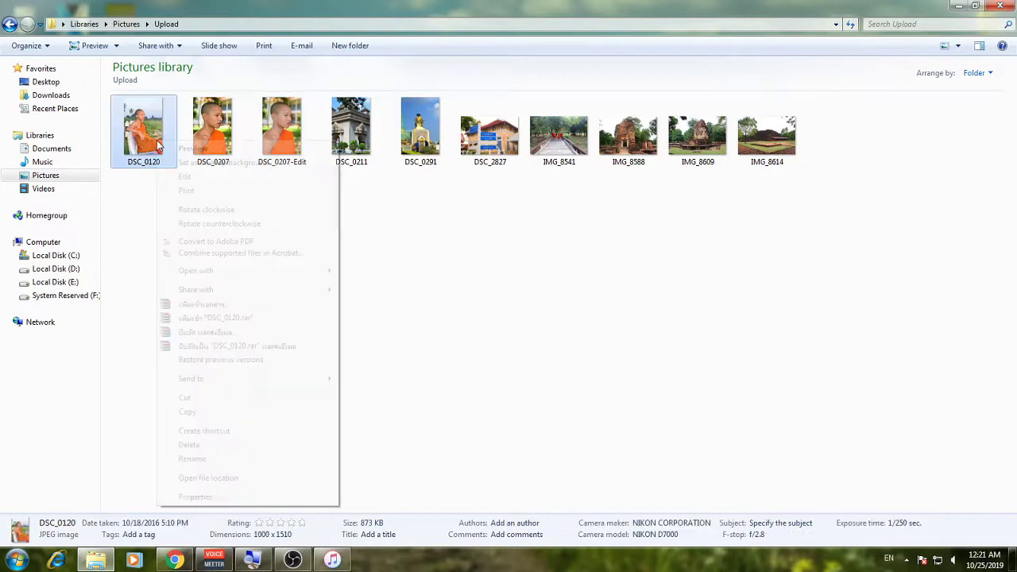
left_click(212, 500)
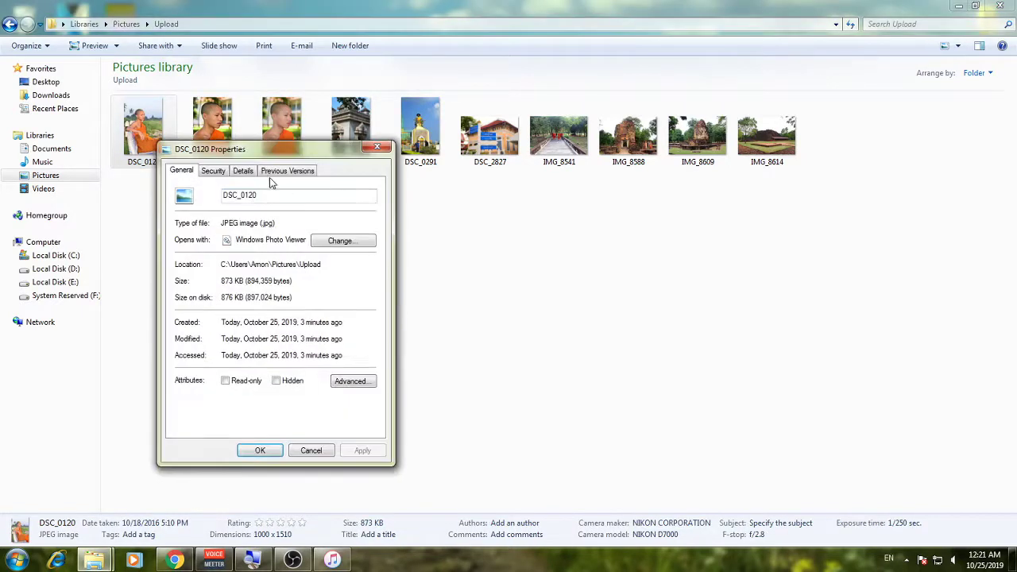
left_click(243, 177)
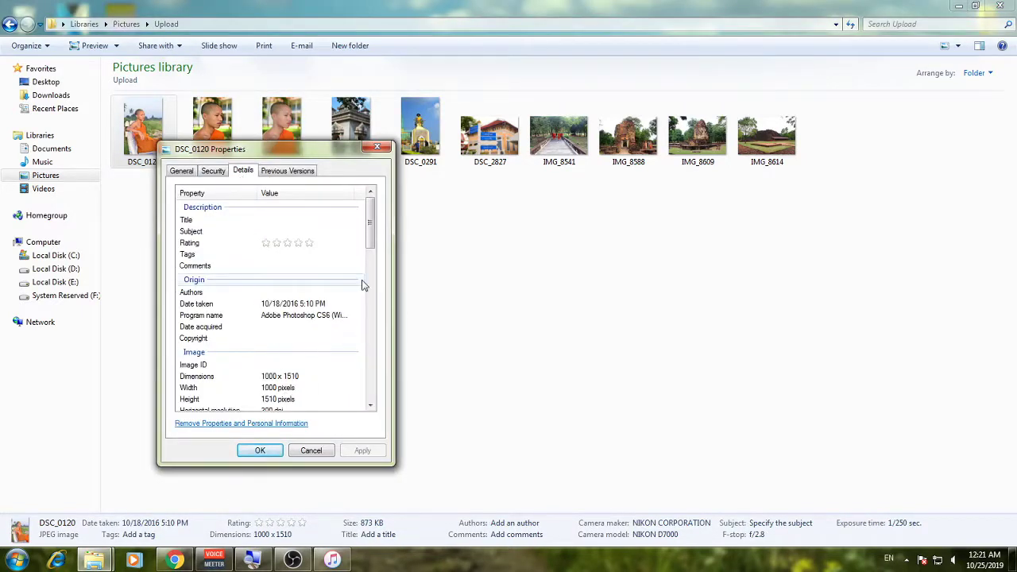
left_click(376, 147)
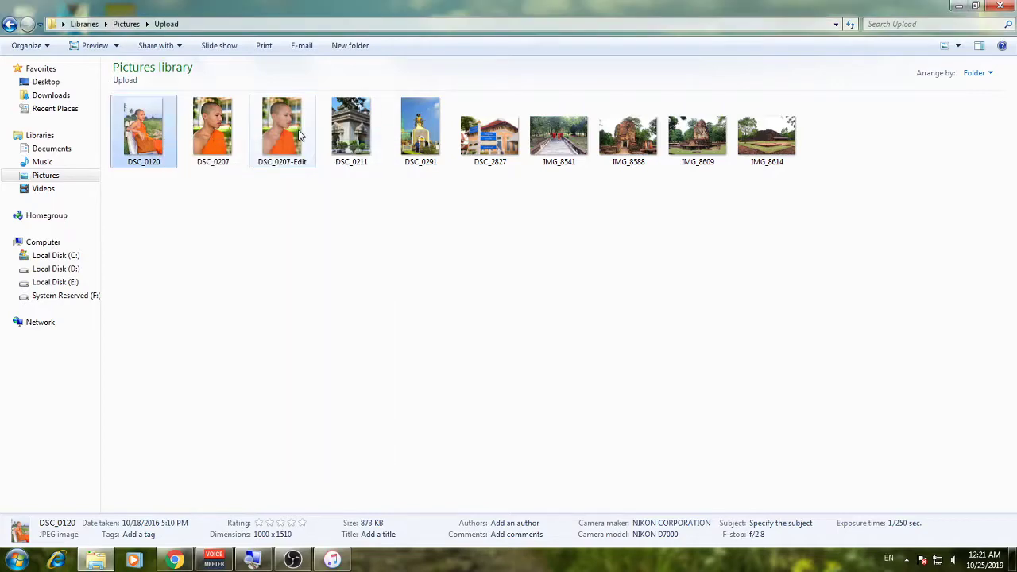
right_click(350, 139)
left_click(402, 485)
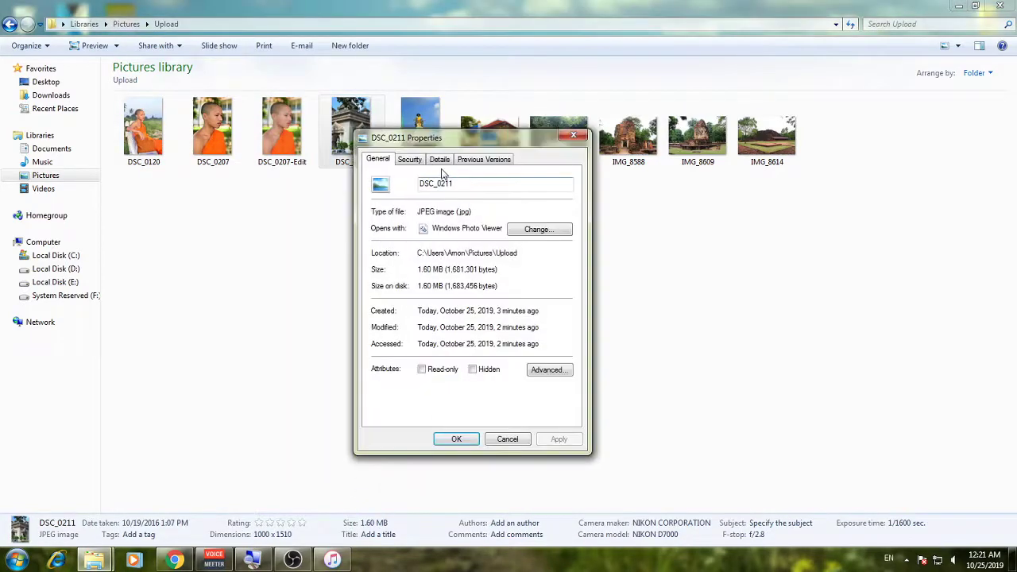
left_click(441, 162)
left_click(466, 366)
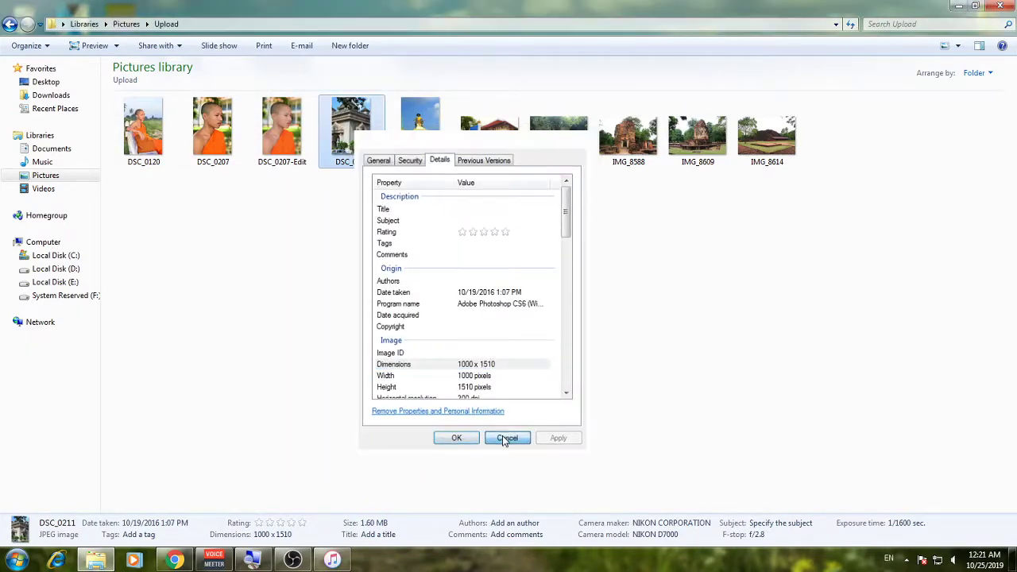
left_click(507, 439)
right_click(426, 128)
left_click(492, 486)
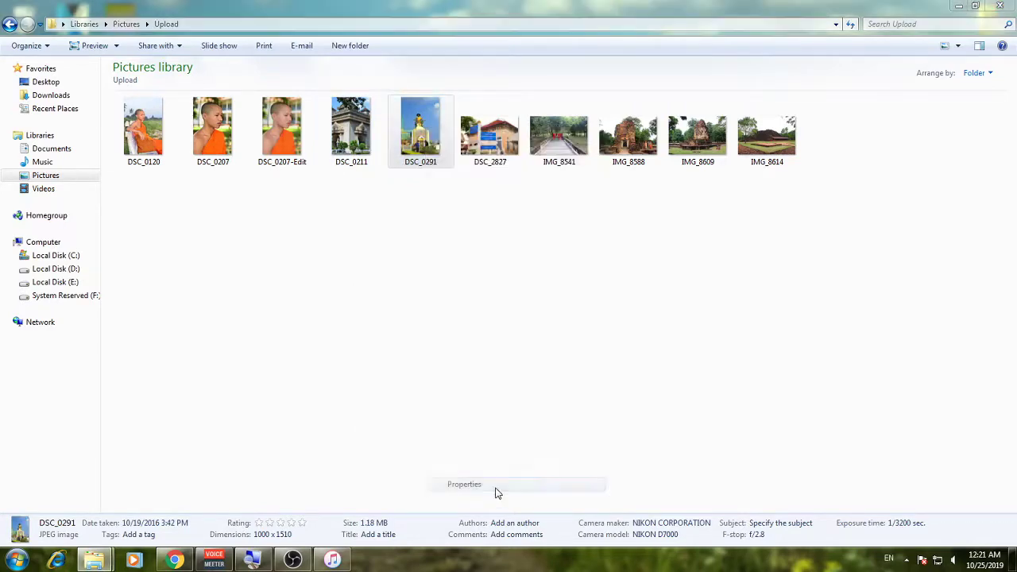
left_click(512, 159)
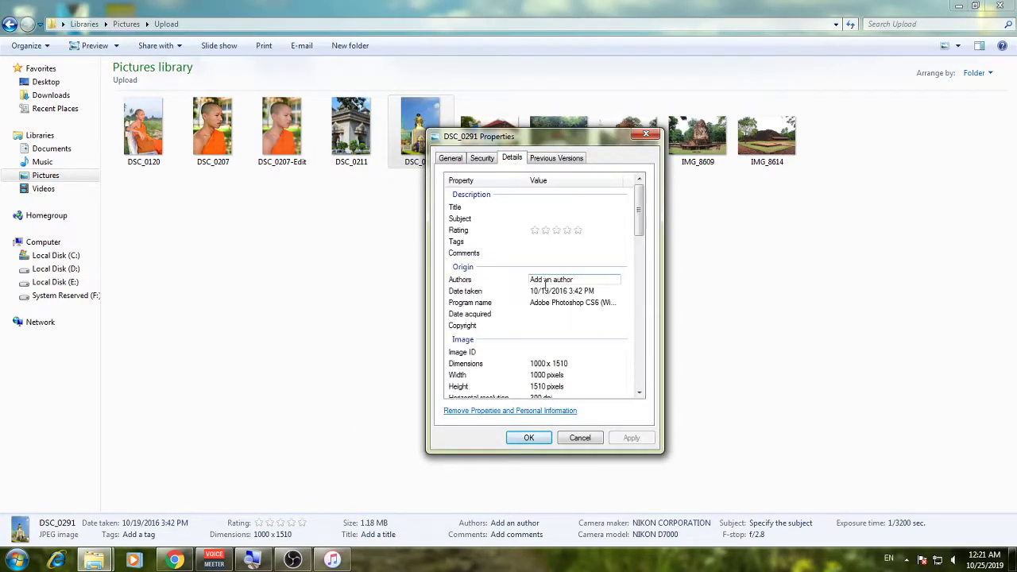
scroll(544, 288, "down", 2)
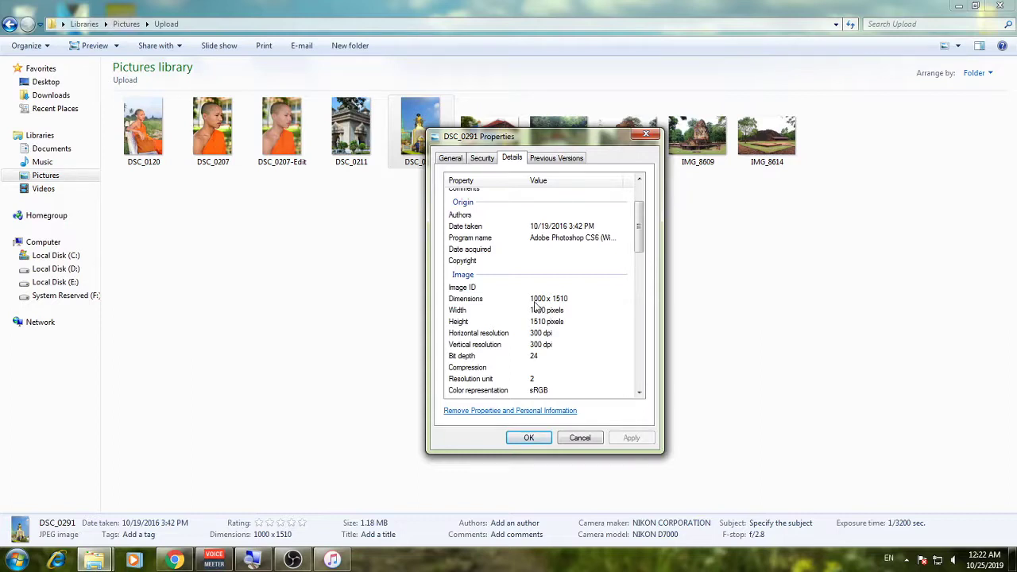
left_click(535, 302)
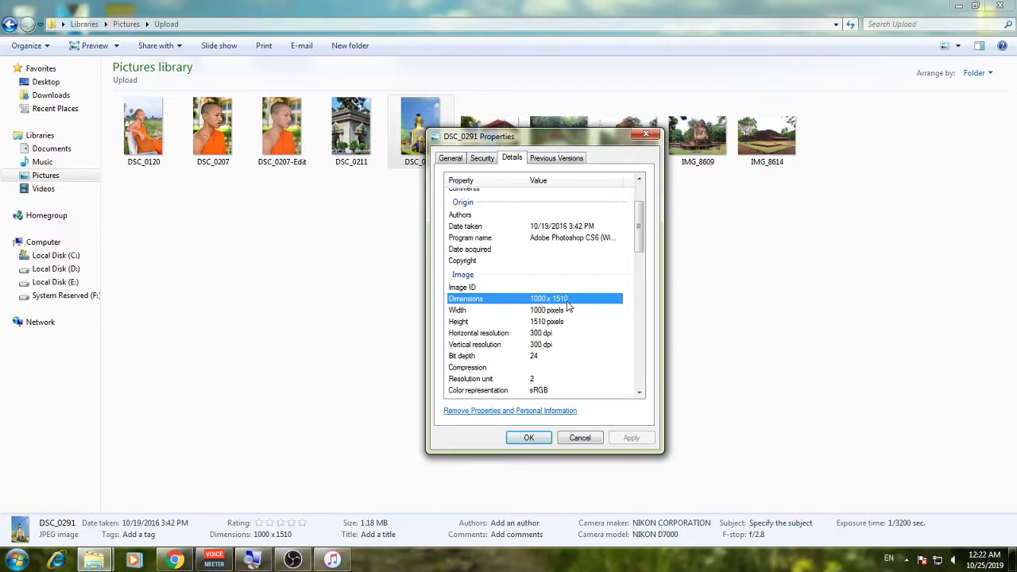
left_click(579, 439)
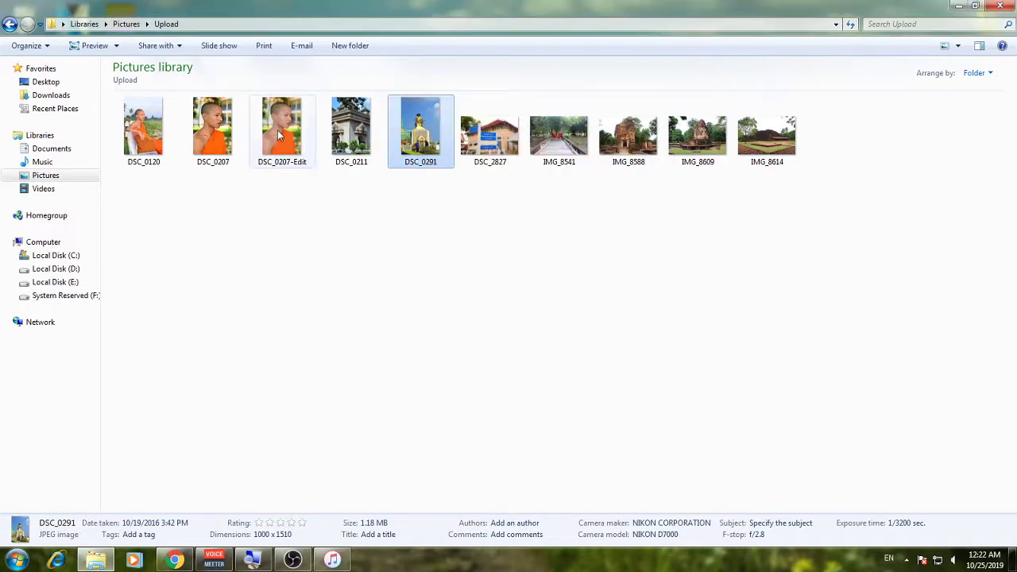
left_click(277, 135)
left_click(298, 275)
left_click(351, 144)
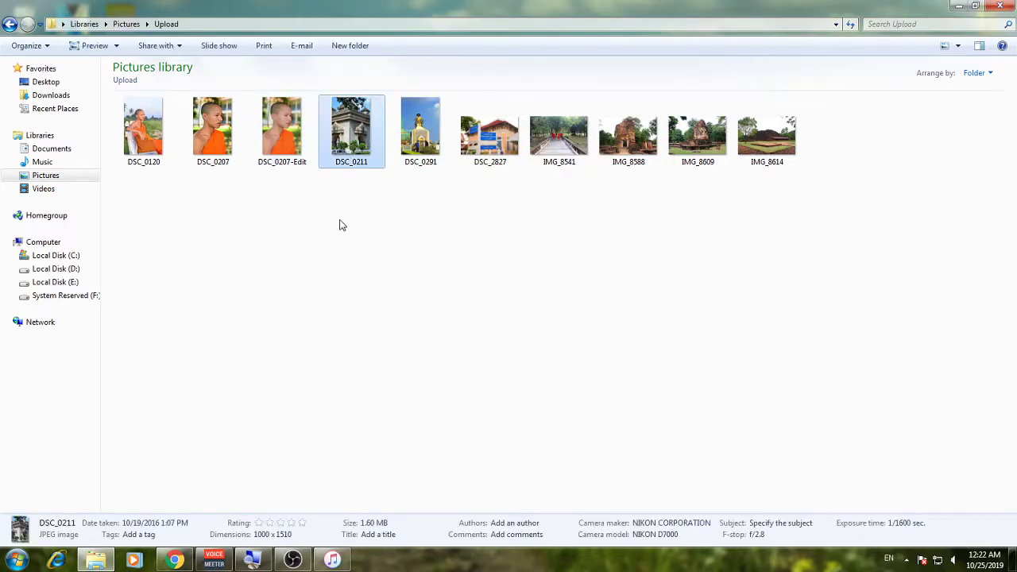
left_click(339, 225)
right_click(296, 142)
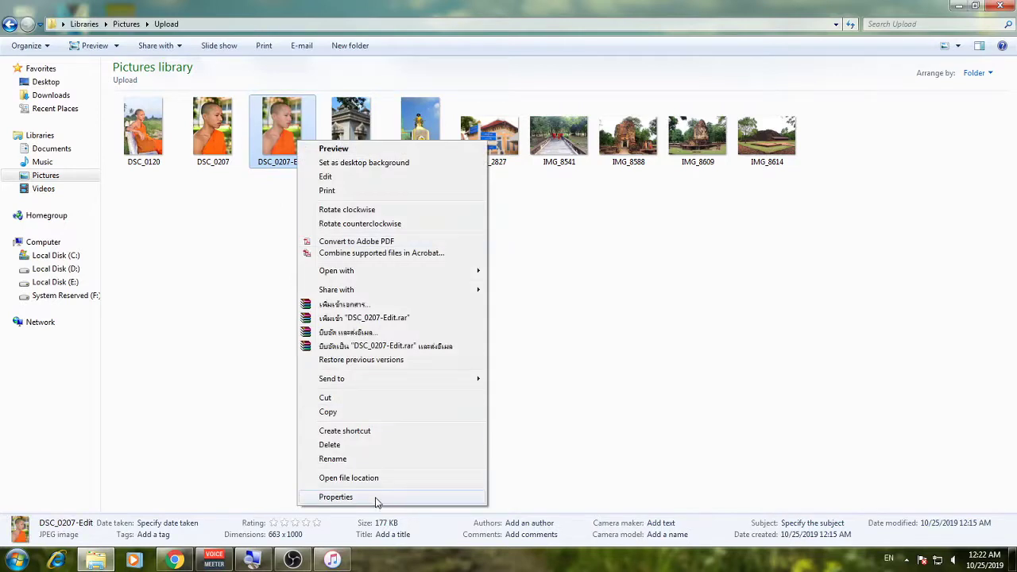
left_click(336, 497)
left_click(383, 171)
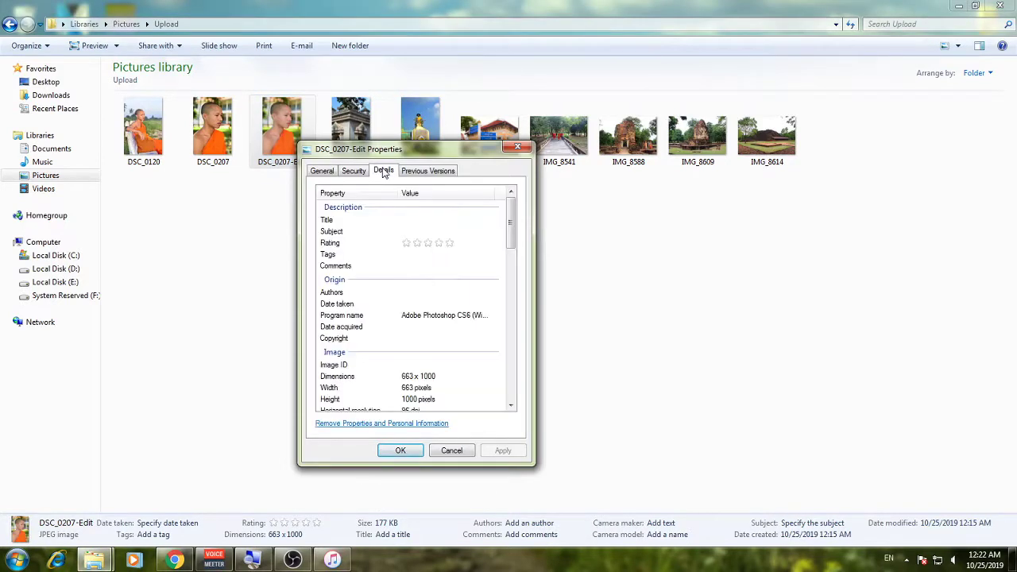
left_click(445, 376)
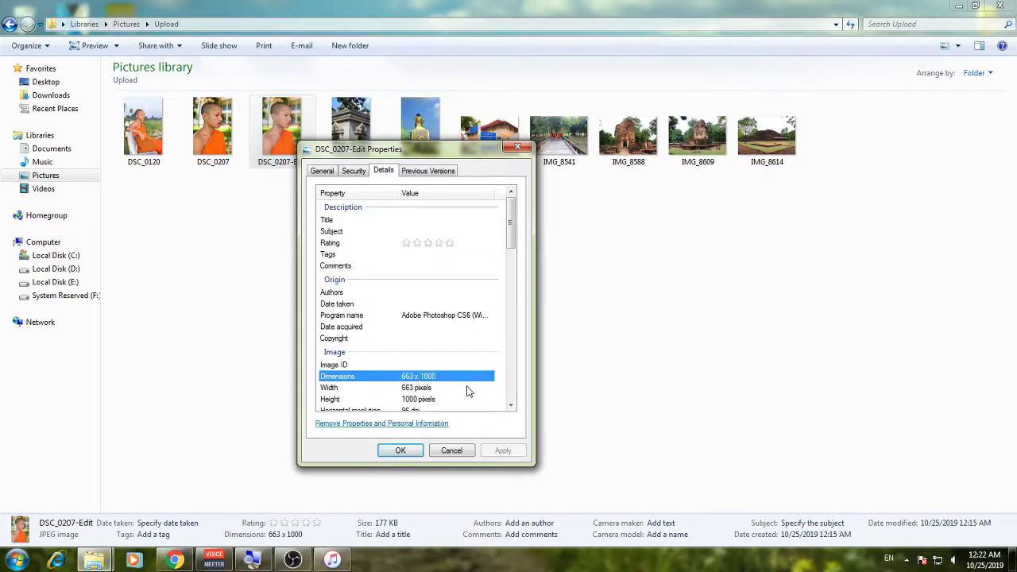
left_click(433, 398)
scroll(461, 395, "down", 2)
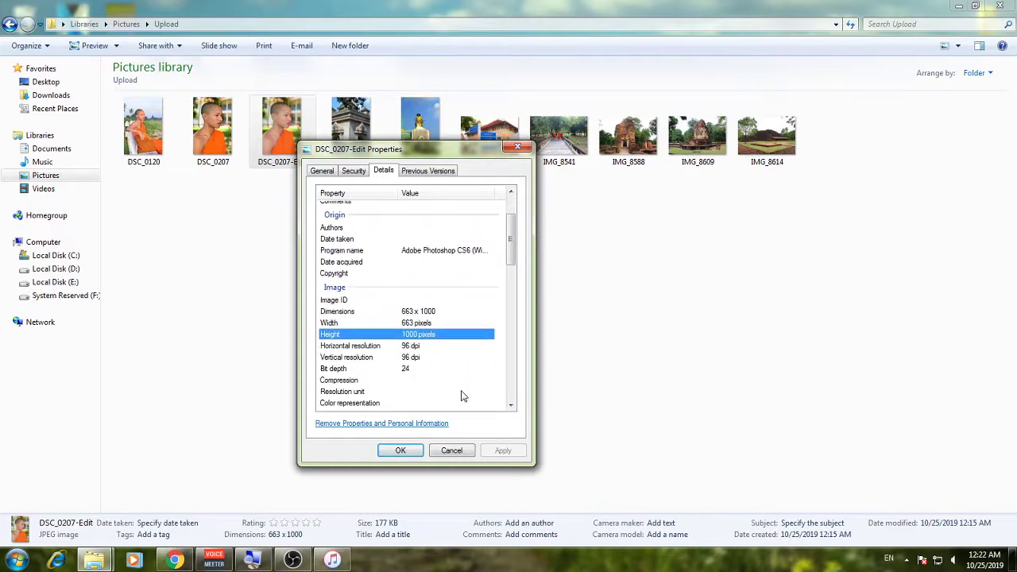
scroll(445, 389, "up", 2)
left_click(451, 451)
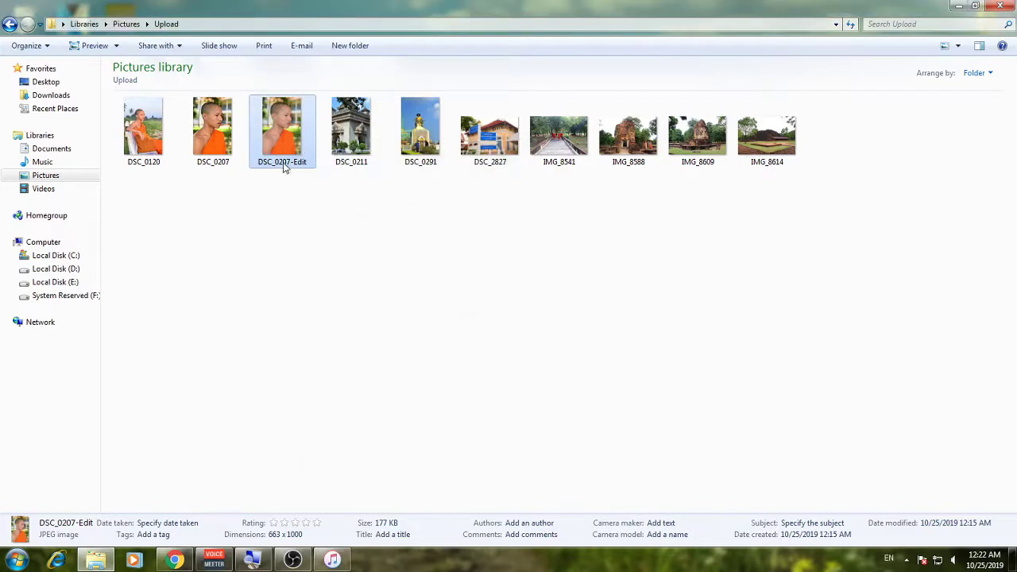
left_click(213, 131)
right_click(215, 151)
left_click(254, 509)
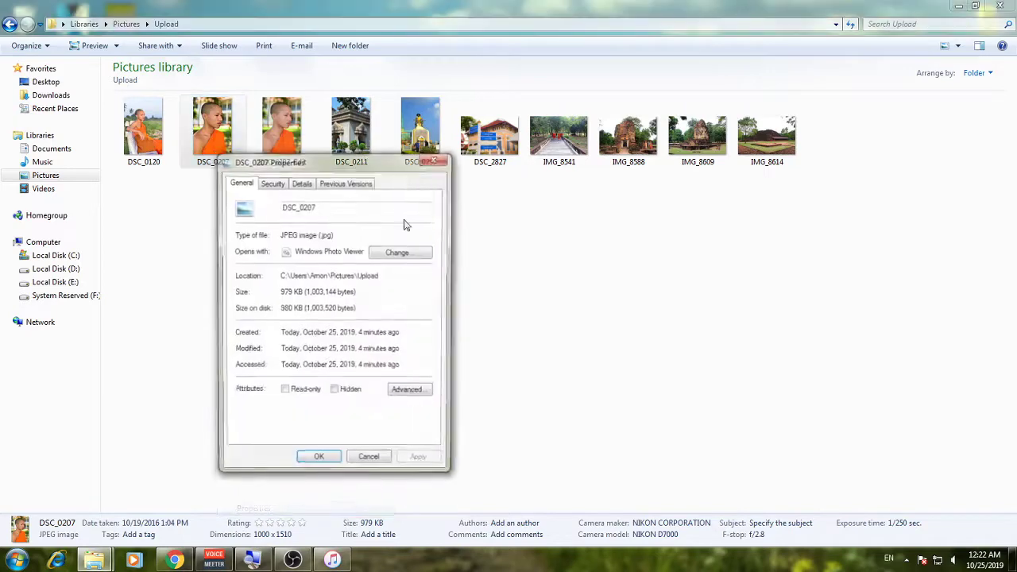
left_click(307, 185)
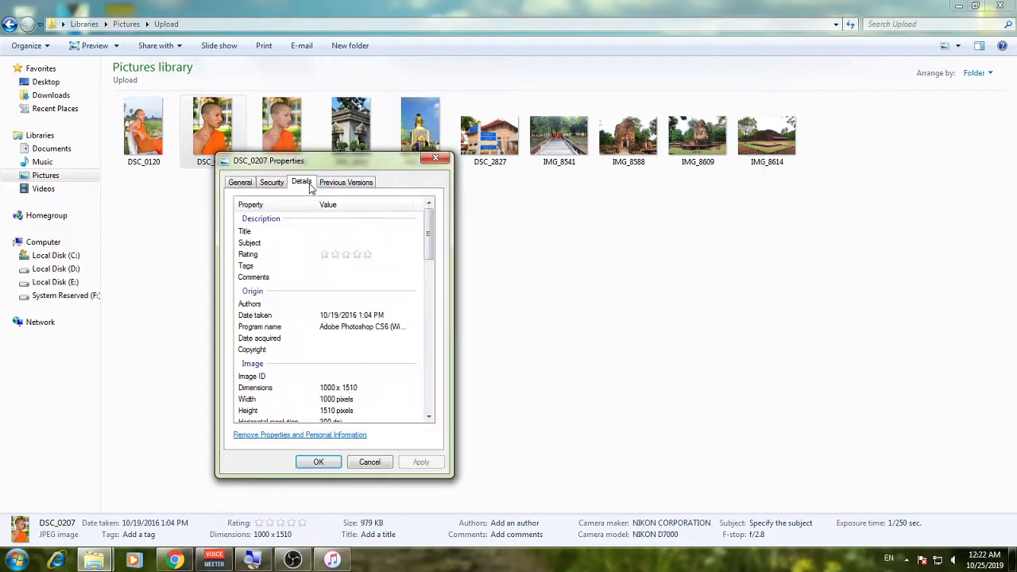
left_click(435, 158)
left_click(343, 136)
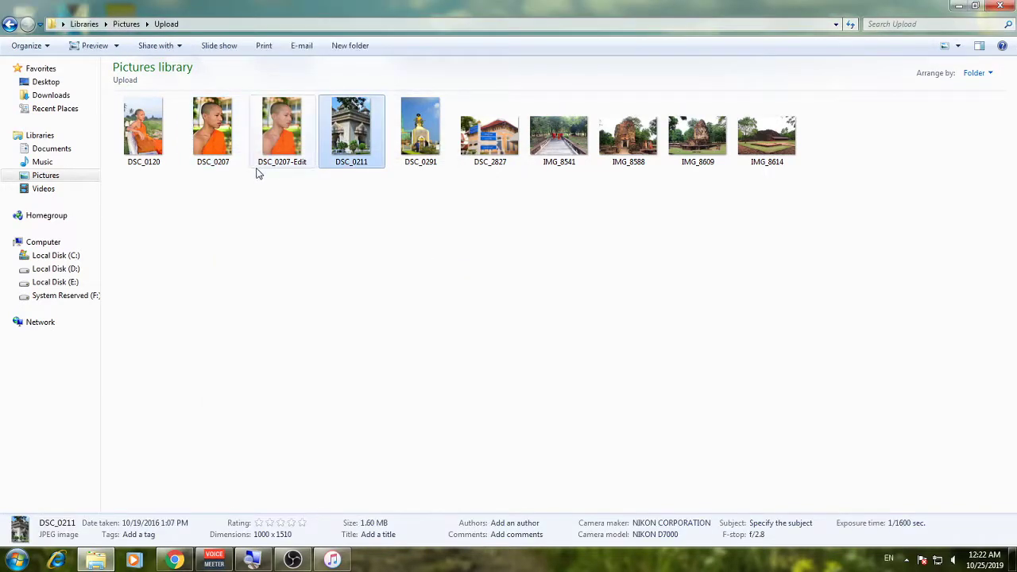
- Open DSC_0207 in Photo Viewer, zoom in and out to inspect it, then close it
double_click(237, 142)
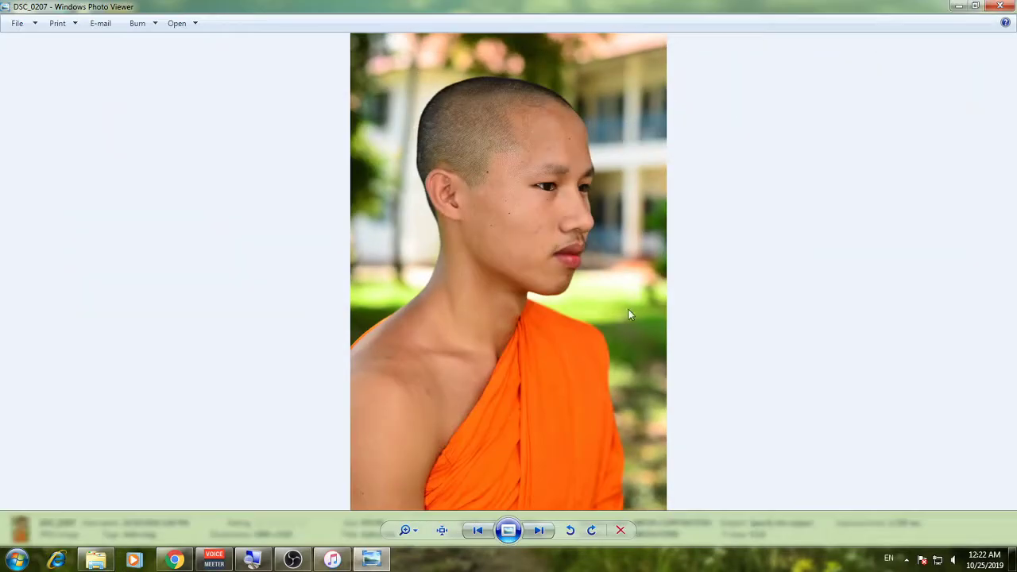
scroll(631, 309, "up", 3)
scroll(632, 298, "up", 1)
scroll(635, 290, "up", 1)
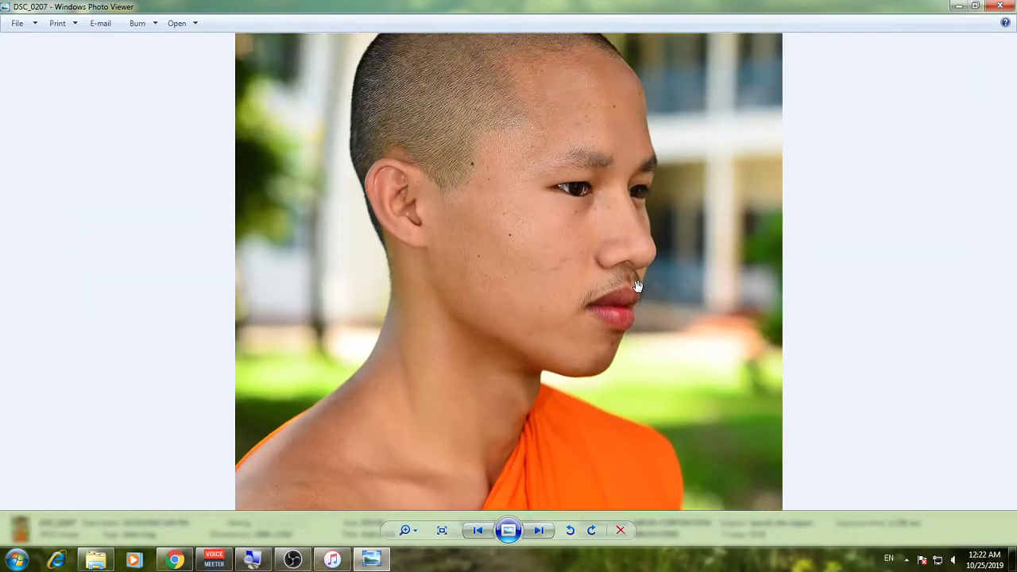
scroll(638, 286, "up", 2)
scroll(644, 224, "down", 4)
scroll(645, 226, "up", 2)
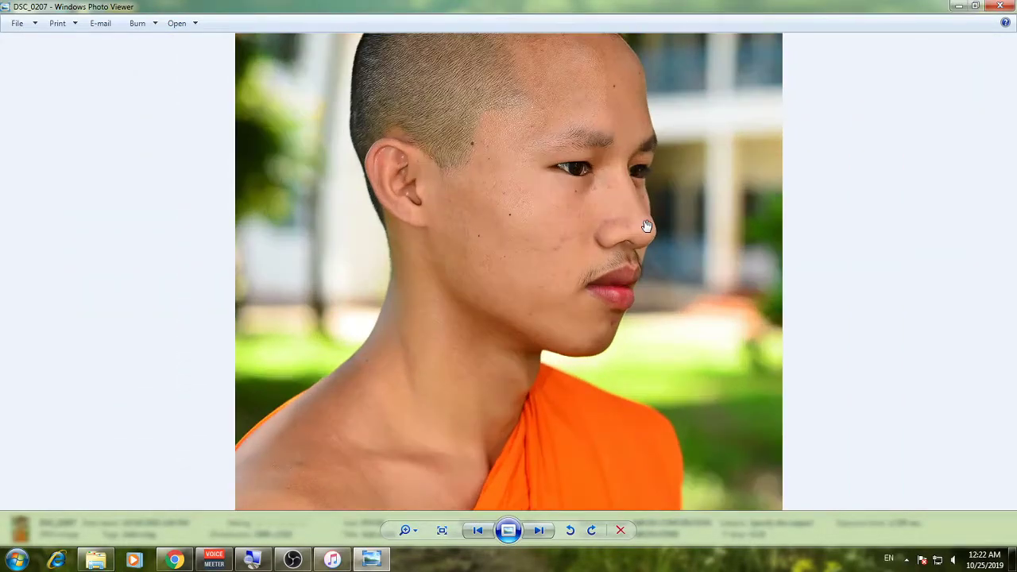
scroll(647, 239, "down", 1)
scroll(646, 274, "down", 1)
scroll(647, 270, "down", 1)
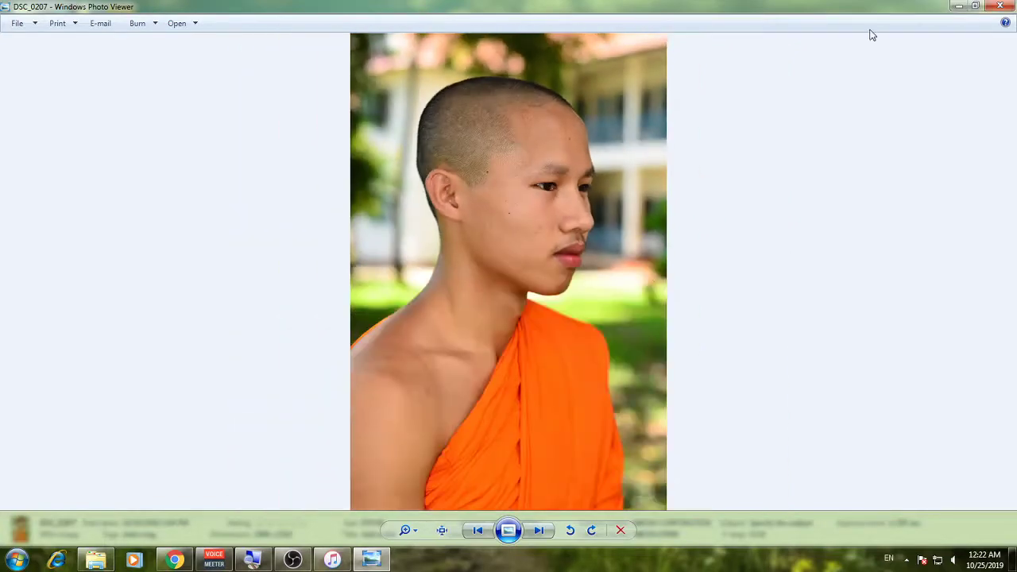
left_click(999, 5)
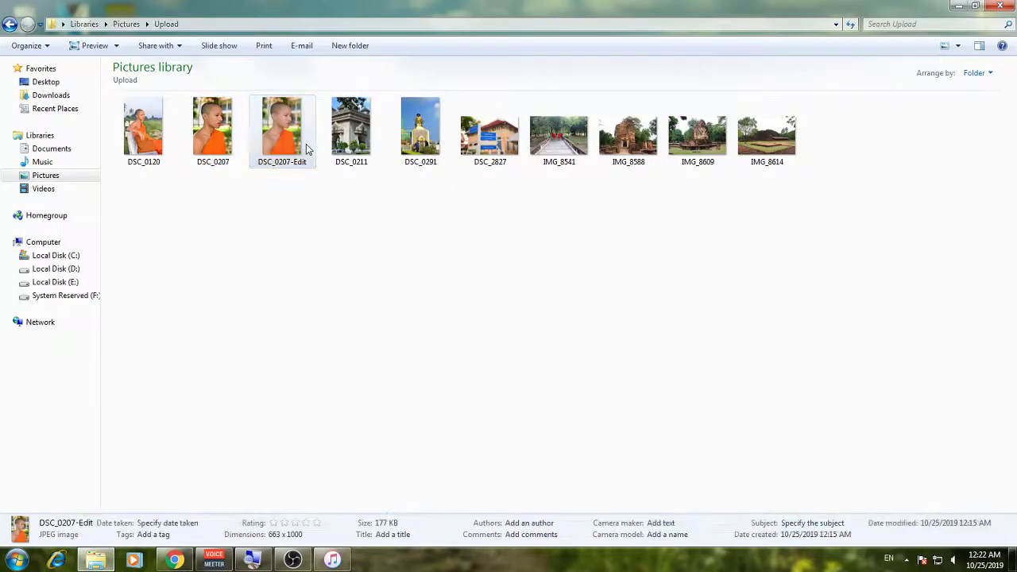
- Open DSC_0207-Edit in Photo Viewer and zoom in and out to compare its detail
double_click(308, 149)
scroll(676, 263, "up", 4)
scroll(676, 257, "down", 2)
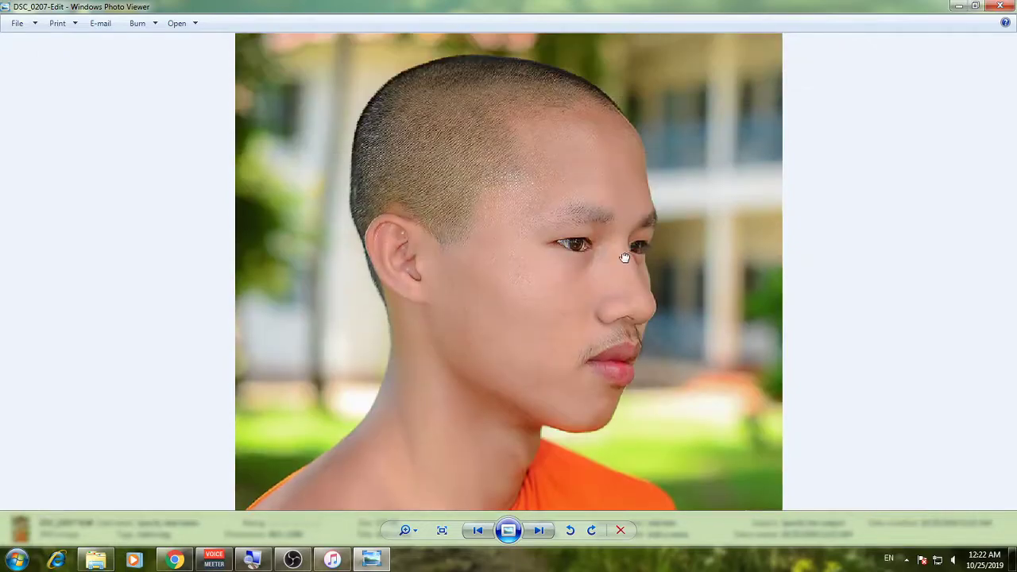
scroll(624, 257, "up", 3)
scroll(624, 257, "down", 2)
scroll(625, 258, "up", 1)
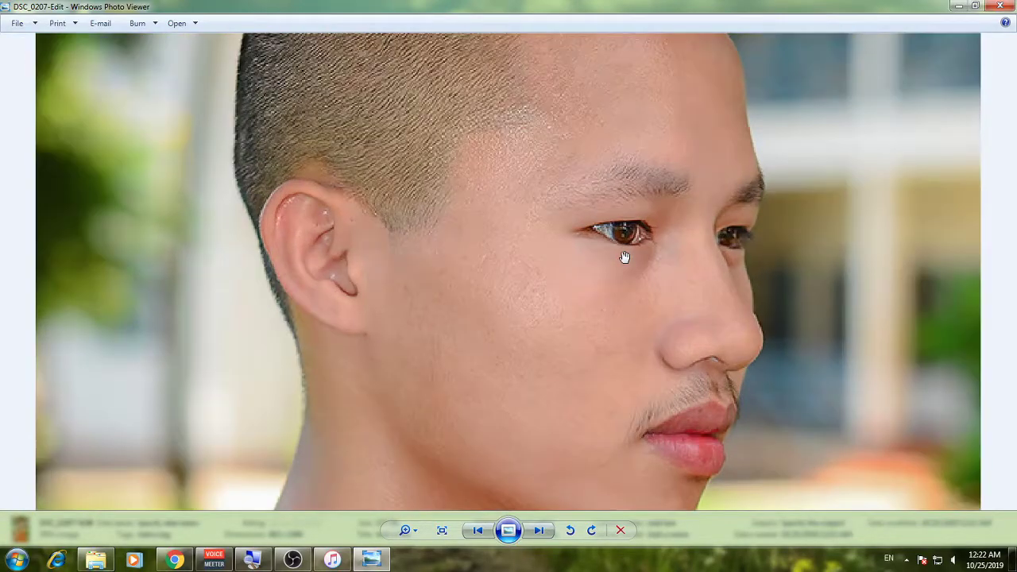
scroll(624, 257, "up", 2)
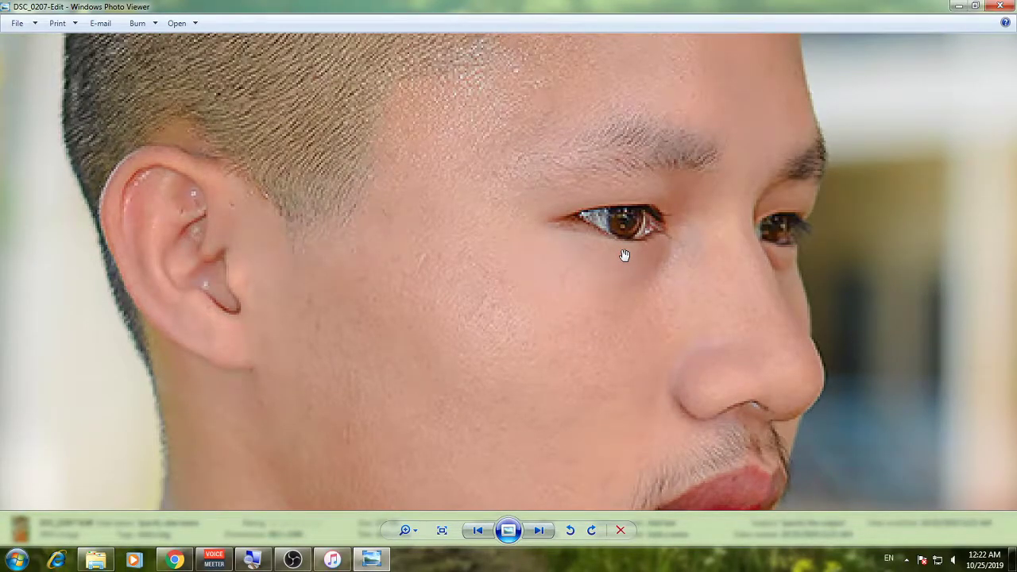
scroll(624, 255, "down", 2)
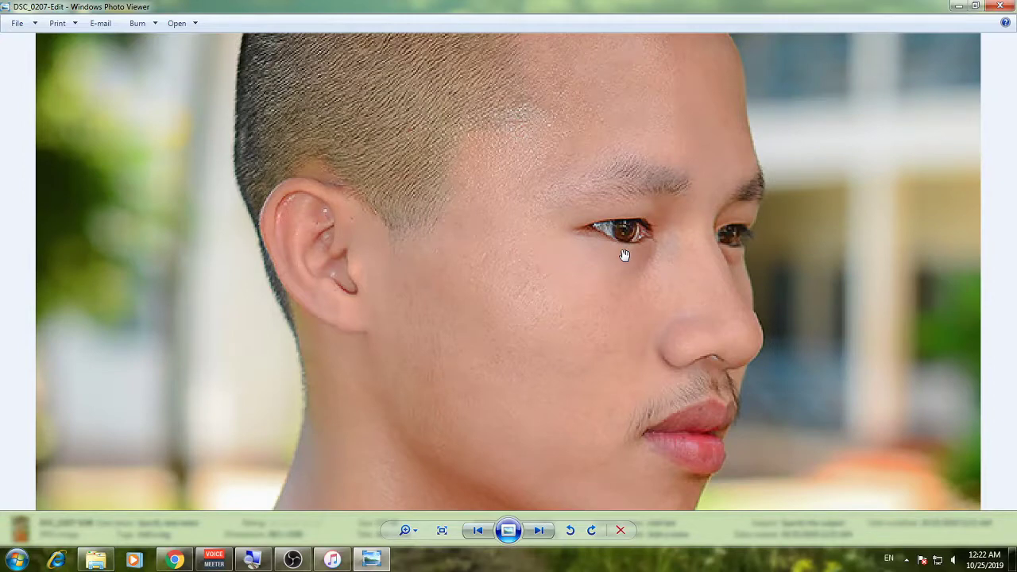
scroll(624, 255, "down", 2)
scroll(625, 251, "down", 1)
scroll(625, 249, "down", 1)
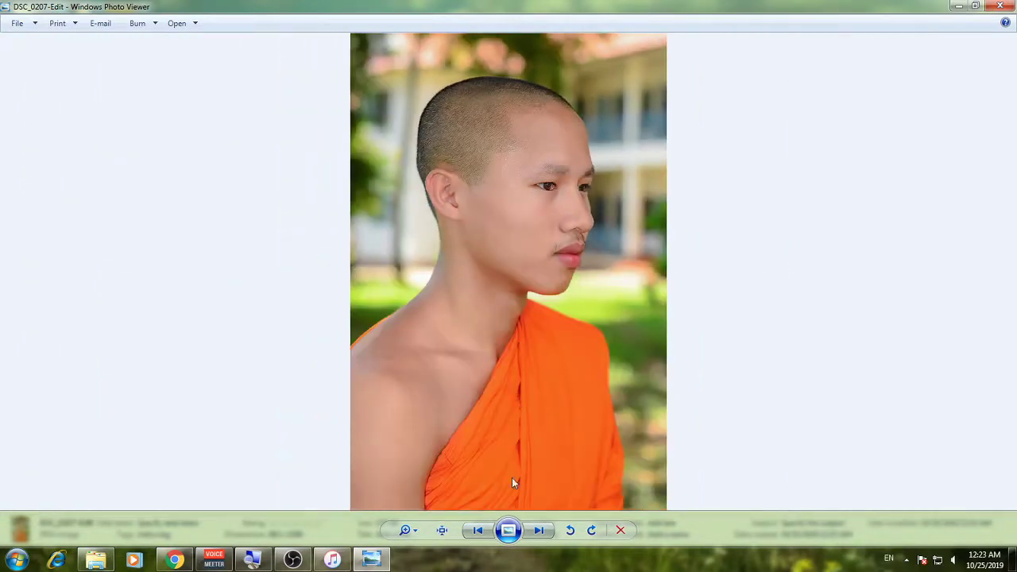
- View DSC_0207-Edit as a full-screen slideshow, exit and close Photo Viewer, then return to OBS
left_click(508, 529)
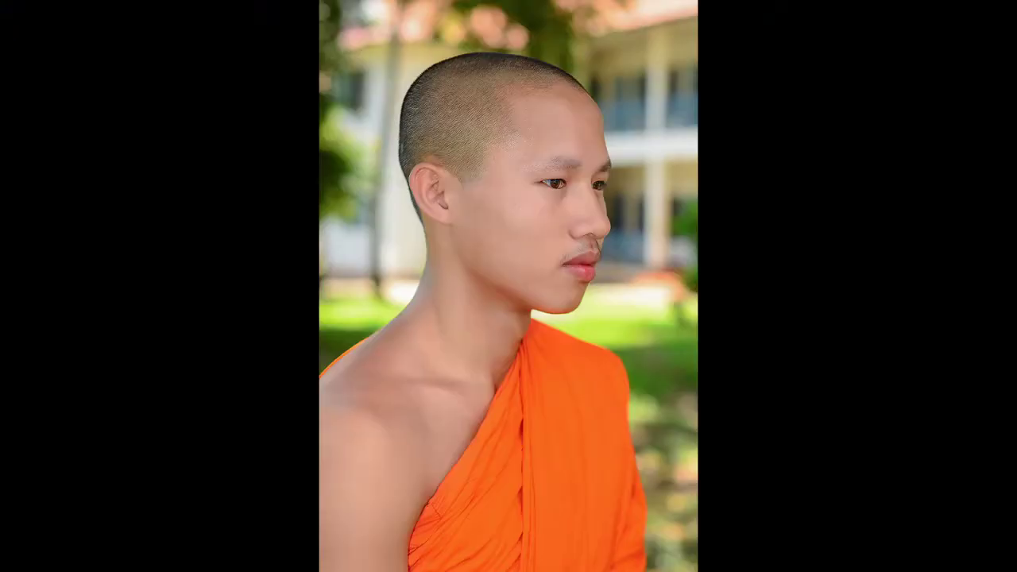
key("Escape")
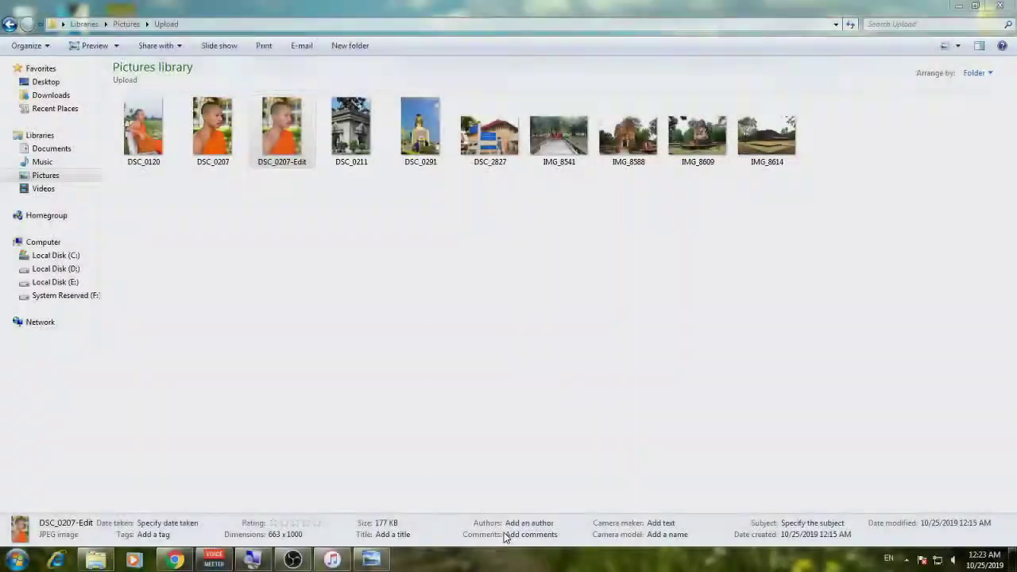
left_click(1003, 5)
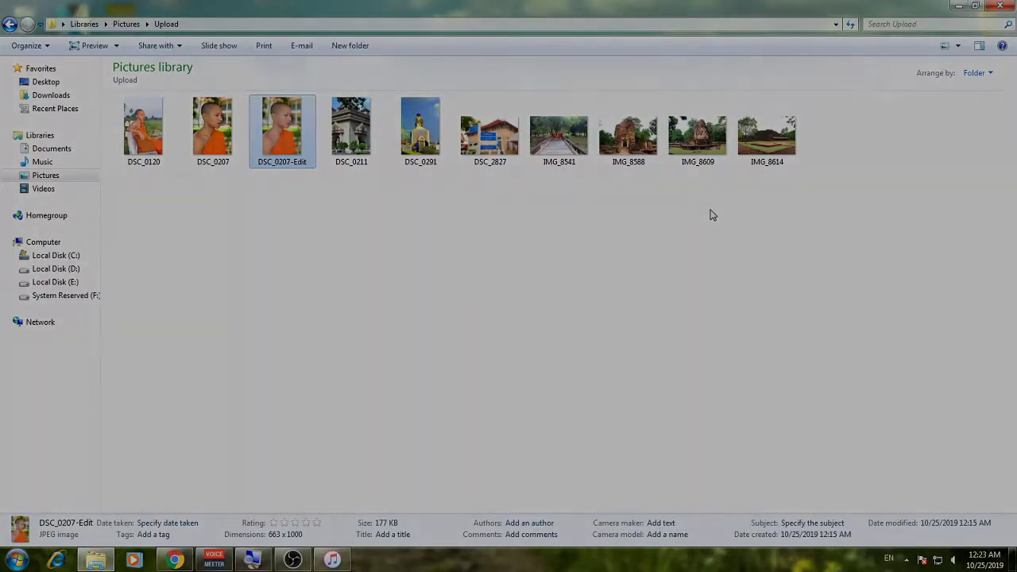
left_click(711, 214)
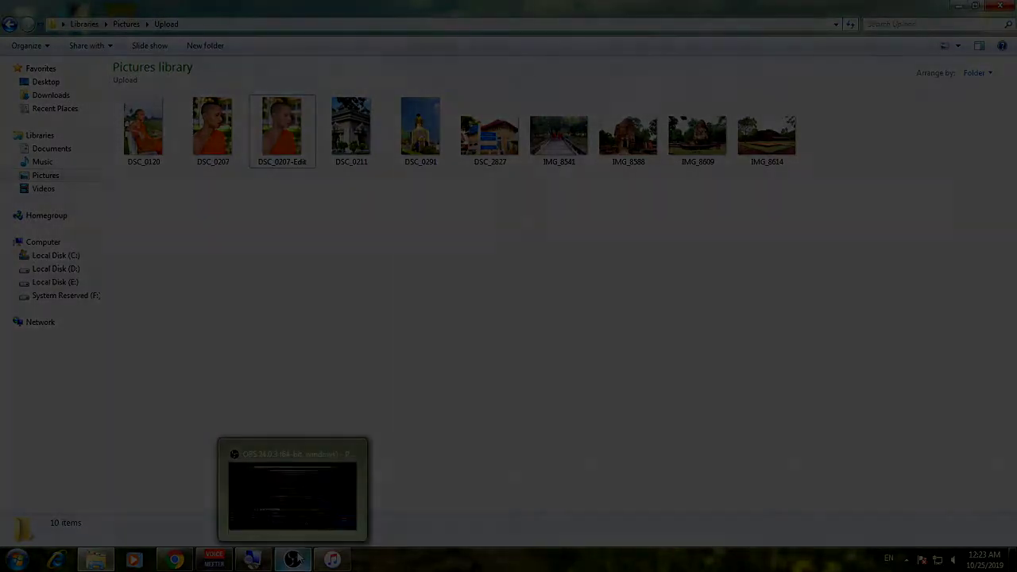
left_click(293, 560)
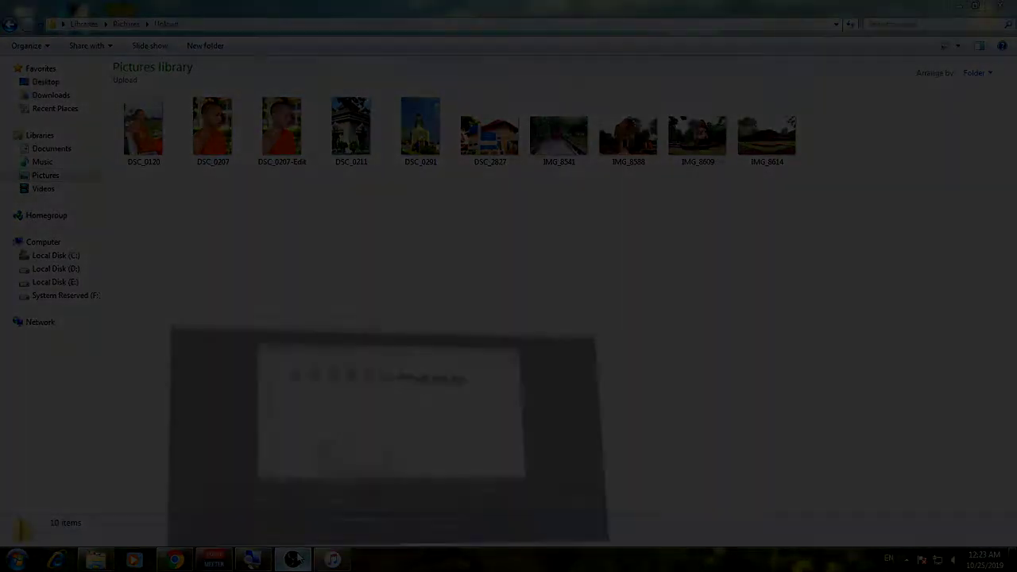